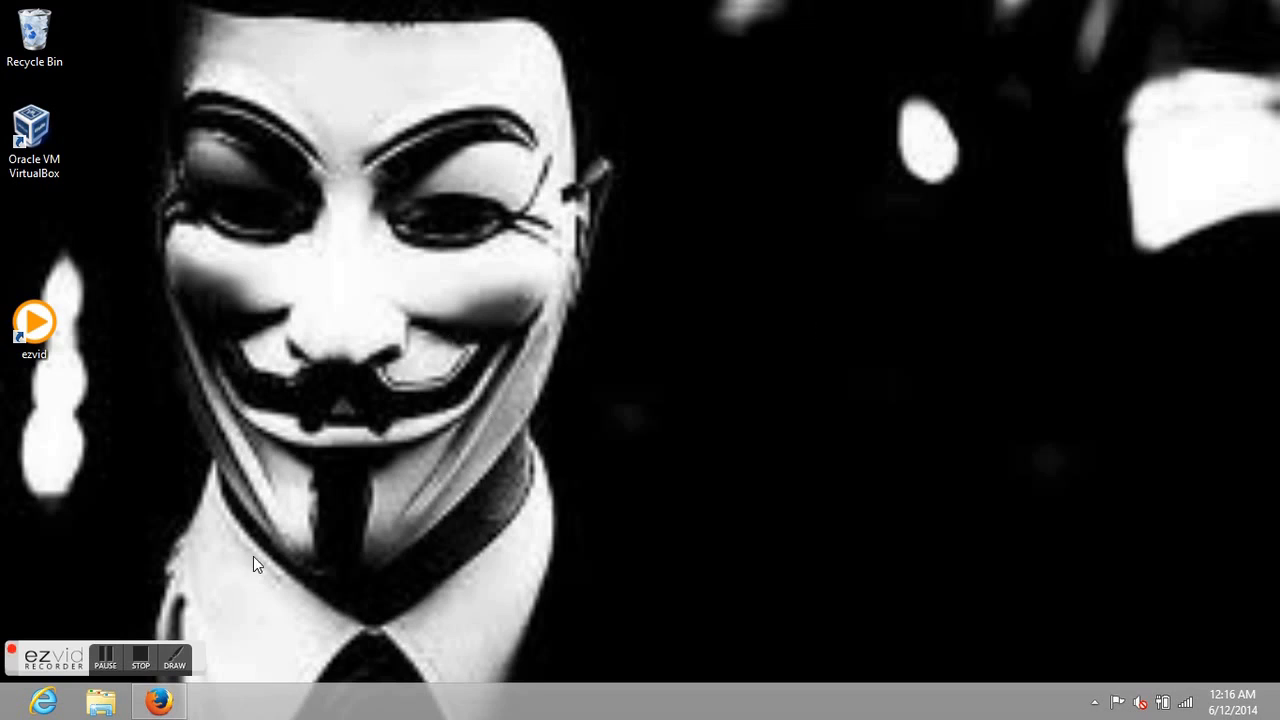
Search Google for FREENET in Firefox and open The Freenet Project result.
{"action": "left_click", "coordinate": [157, 704]}
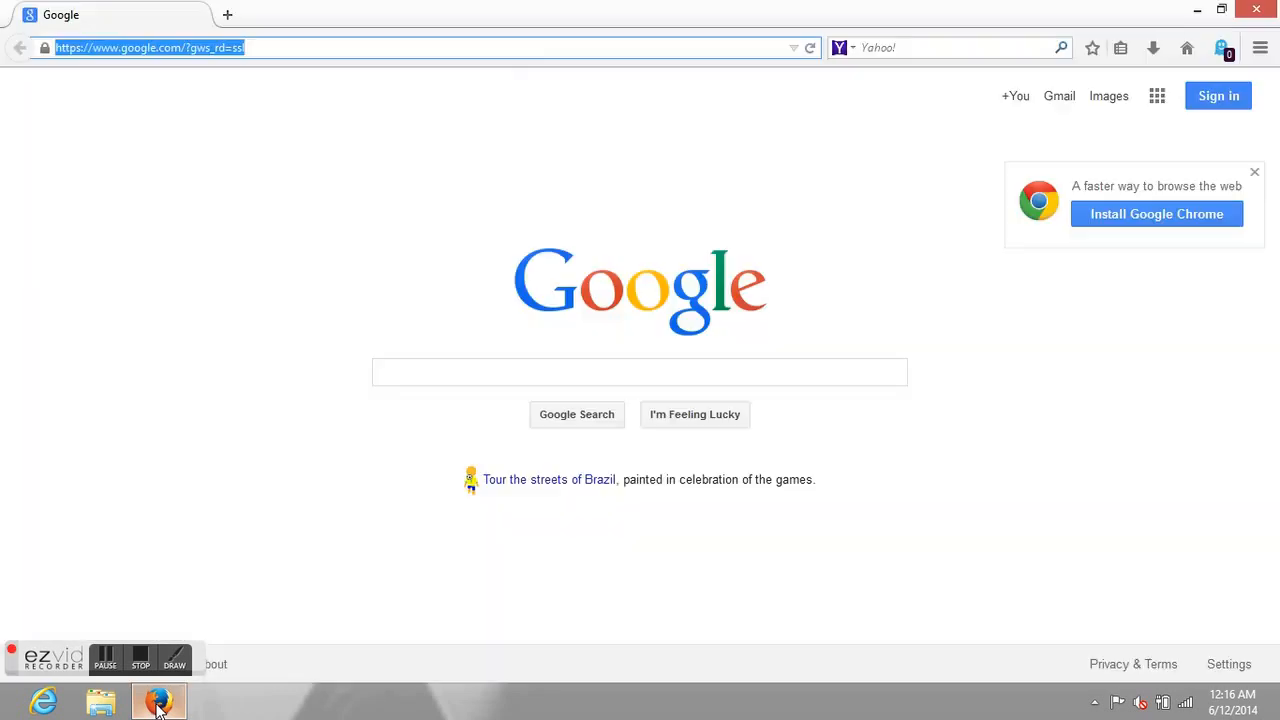
{"action": "left_click", "coordinate": [405, 372]}
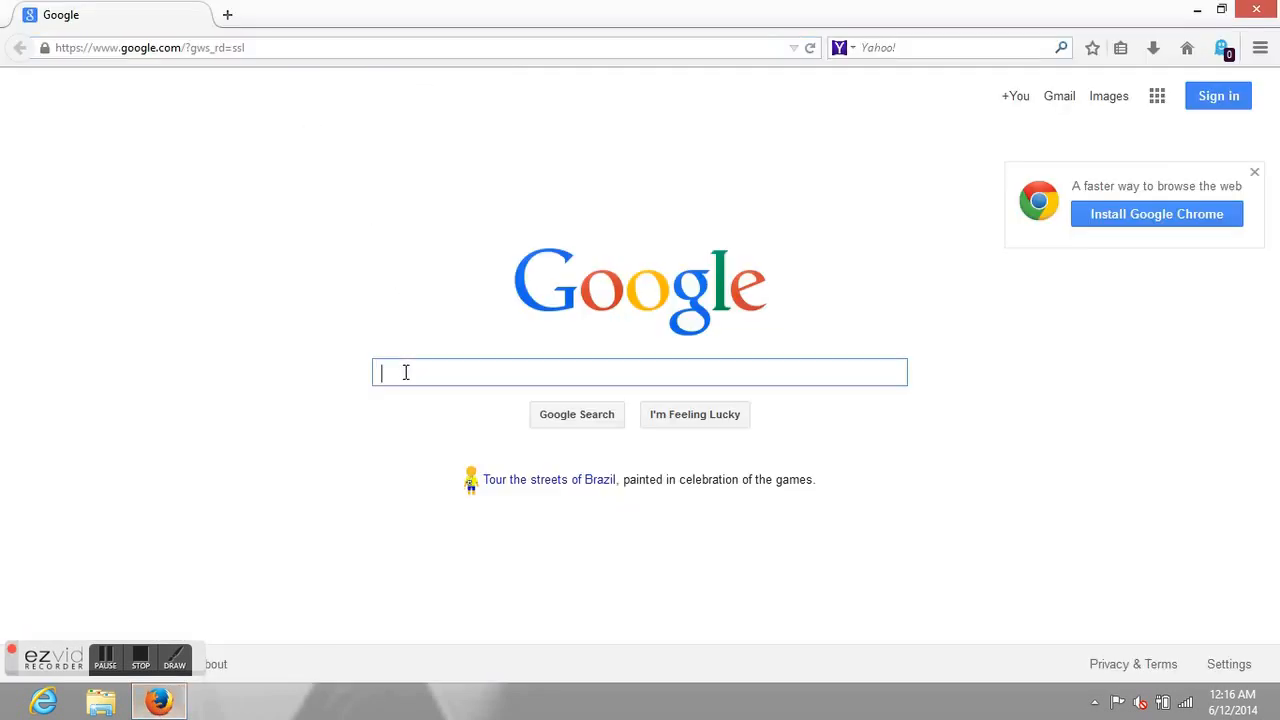
{"action": "type", "text": "FREENET"}
{"action": "key", "text": "Return"}
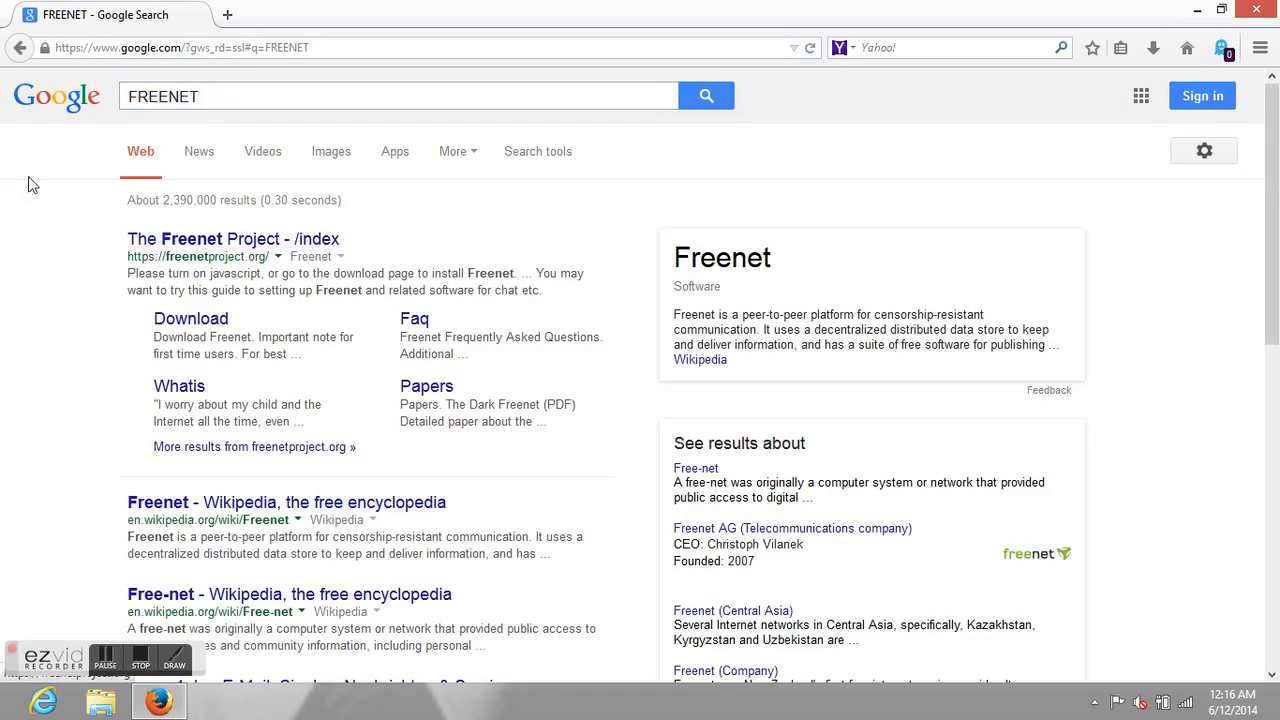
{"action": "left_click_drag", "start_coordinate": [122, 236], "coordinate": [358, 233]}
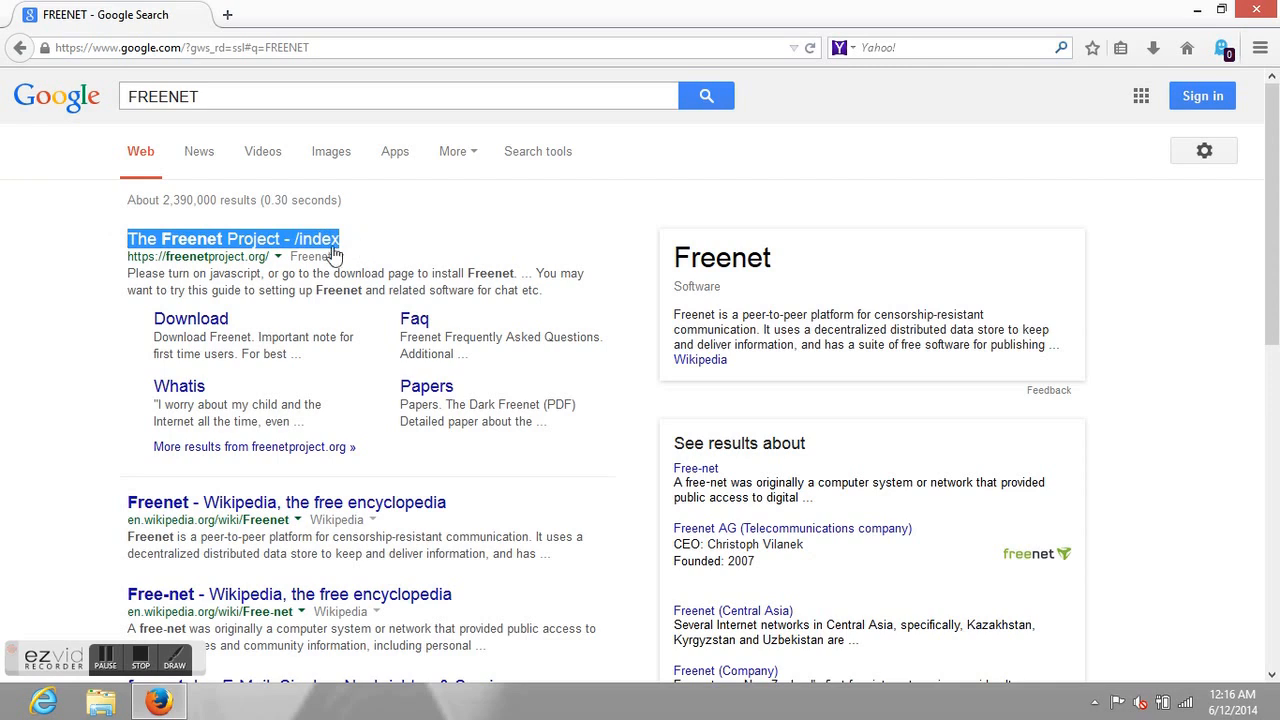
{"action": "left_click", "coordinate": [333, 238]}
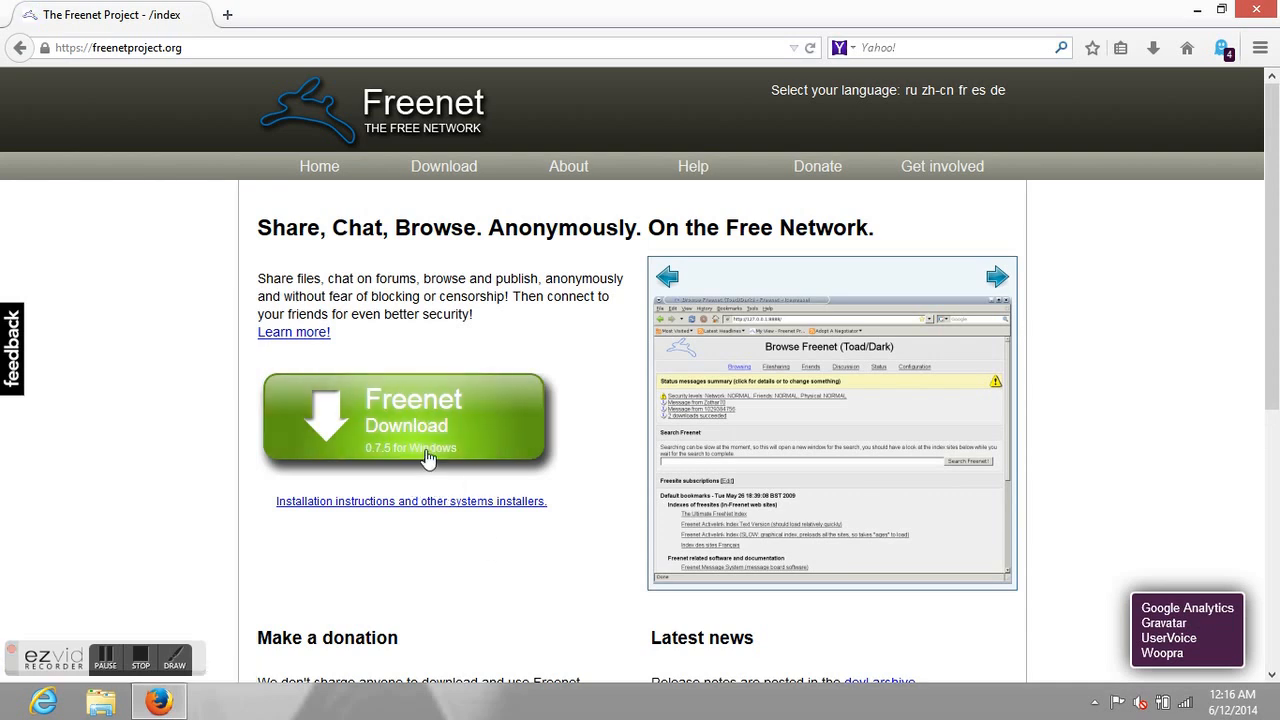
Download the Freenet 0.7.5 Windows installer, choosing Save File.
{"action": "left_click", "coordinate": [425, 447]}
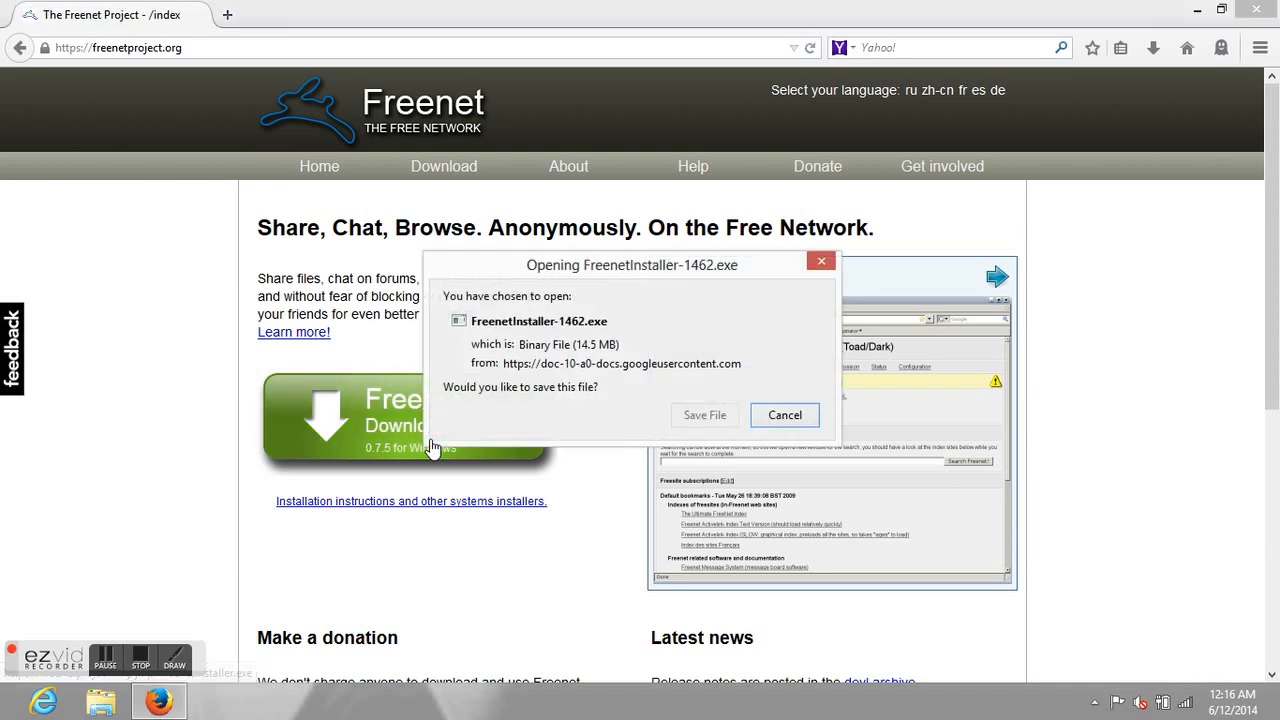
{"action": "left_click", "coordinate": [688, 420]}
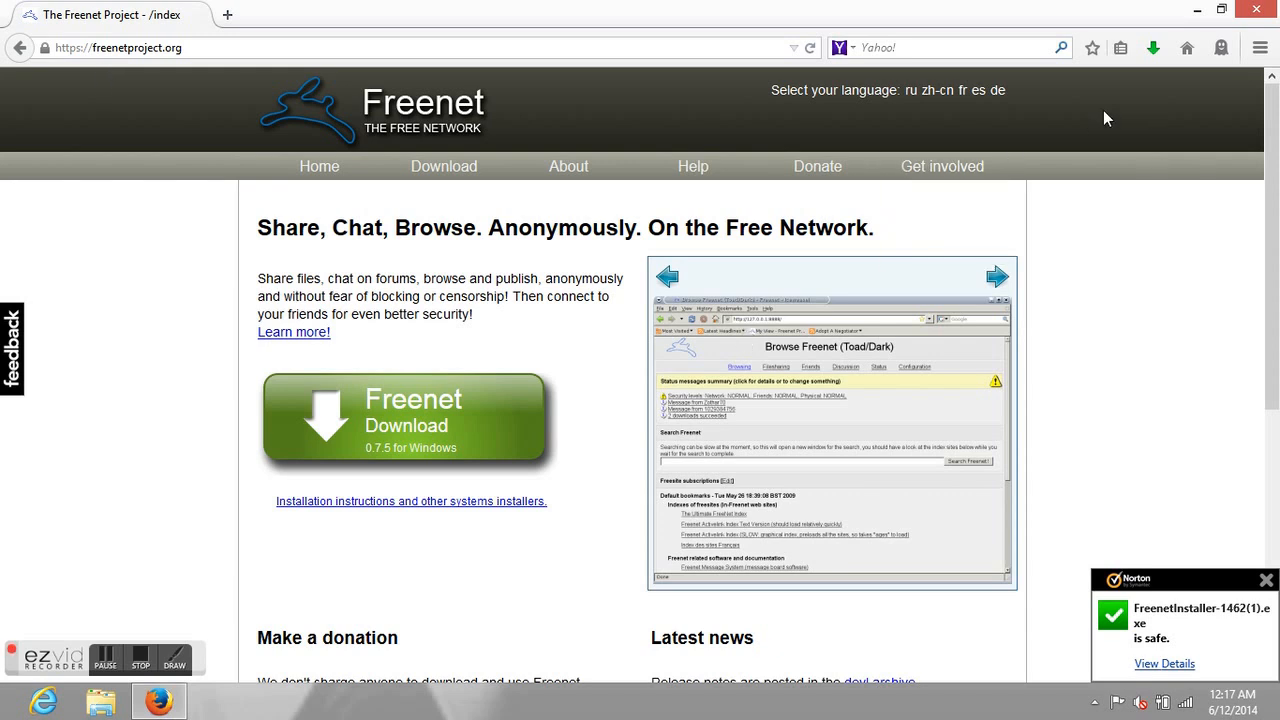
Launch FreenetInstaller-1462(1) from the Downloads folder with English as setup language.
{"action": "left_click", "coordinate": [1153, 57]}
{"action": "left_click", "coordinate": [1136, 108]}
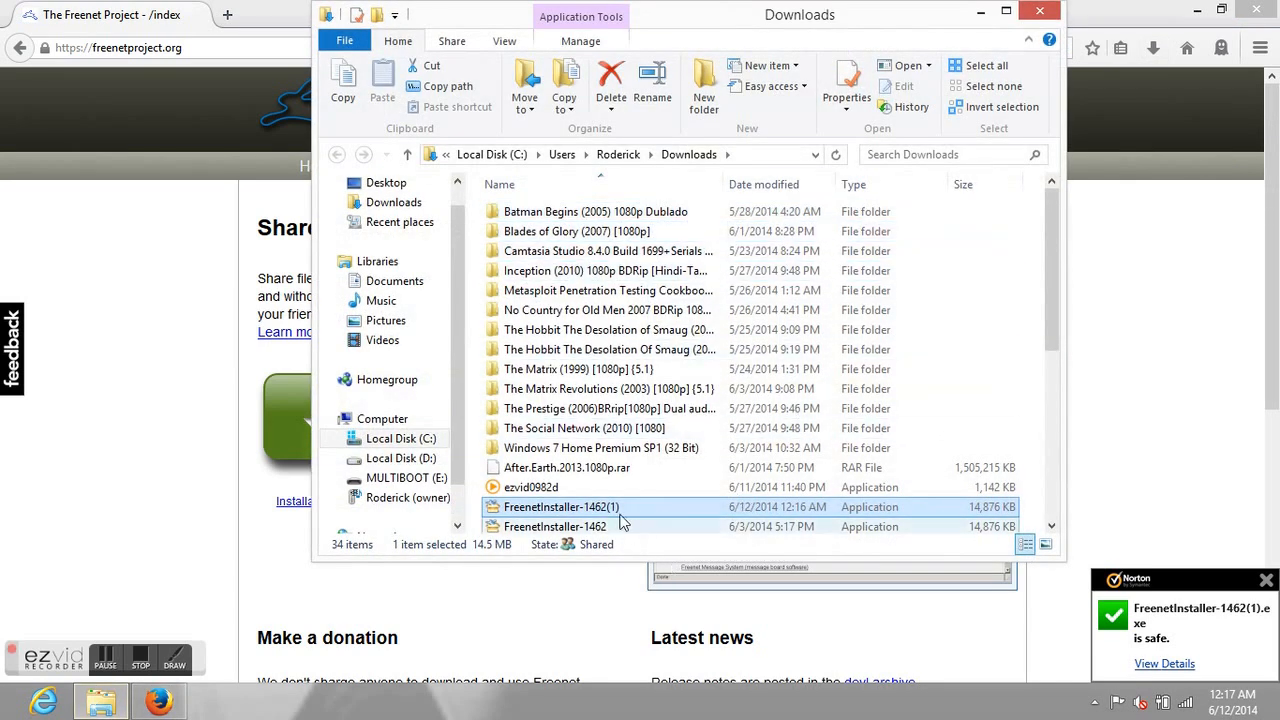
{"action": "double_click", "coordinate": [617, 508]}
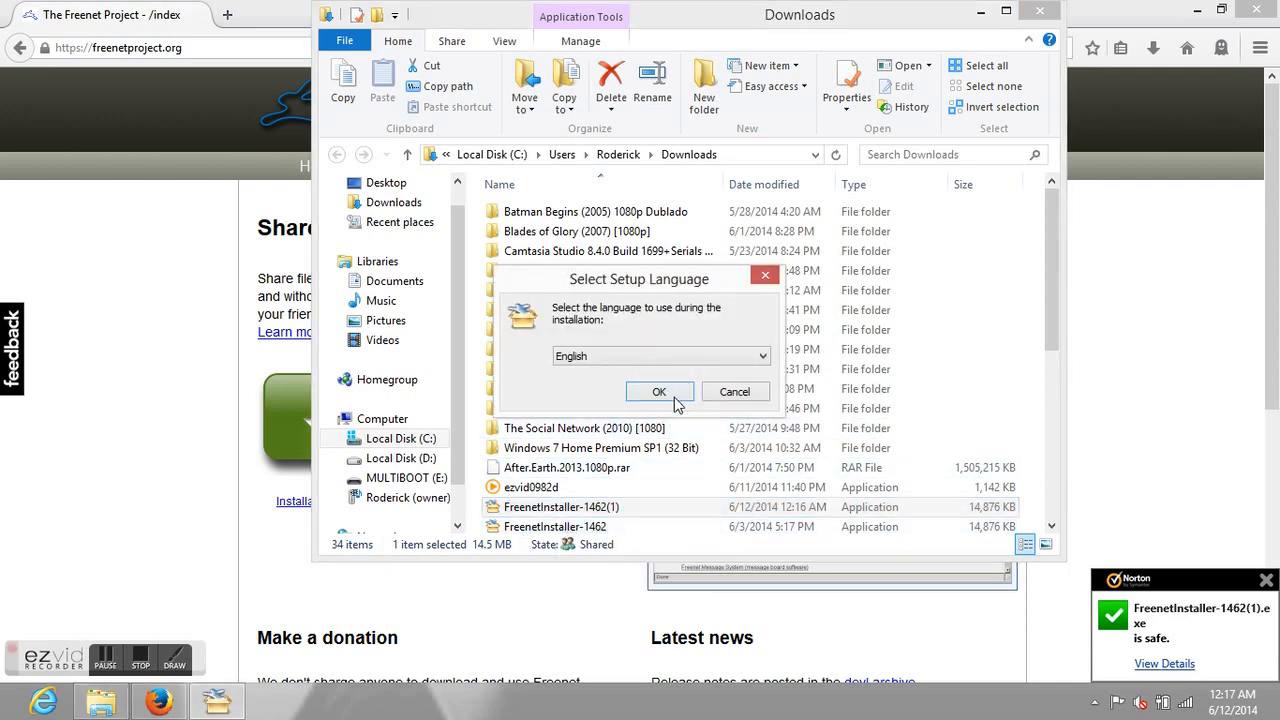
{"action": "left_click", "coordinate": [660, 395]}
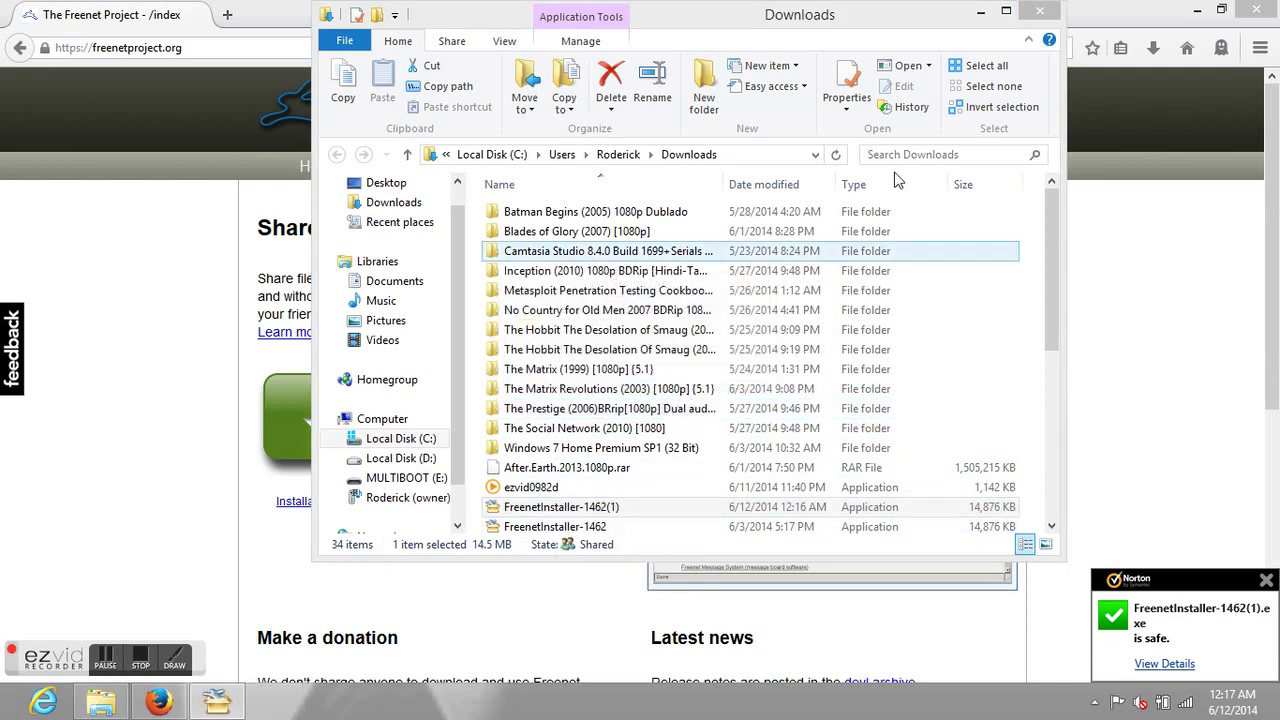
{"action": "left_click", "coordinate": [979, 11]}
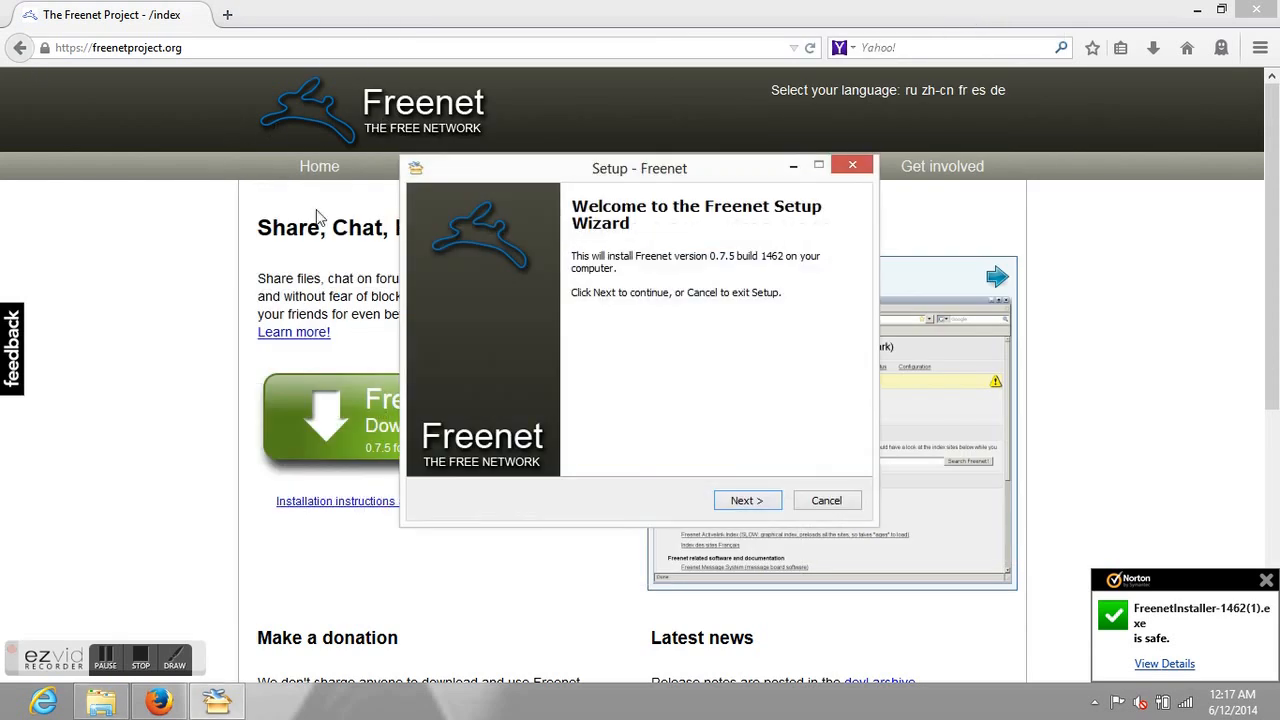
Install Freenet with default folders, desktop icon and Windows startup enabled, then return to the search results.
{"action": "left_click", "coordinate": [768, 500]}
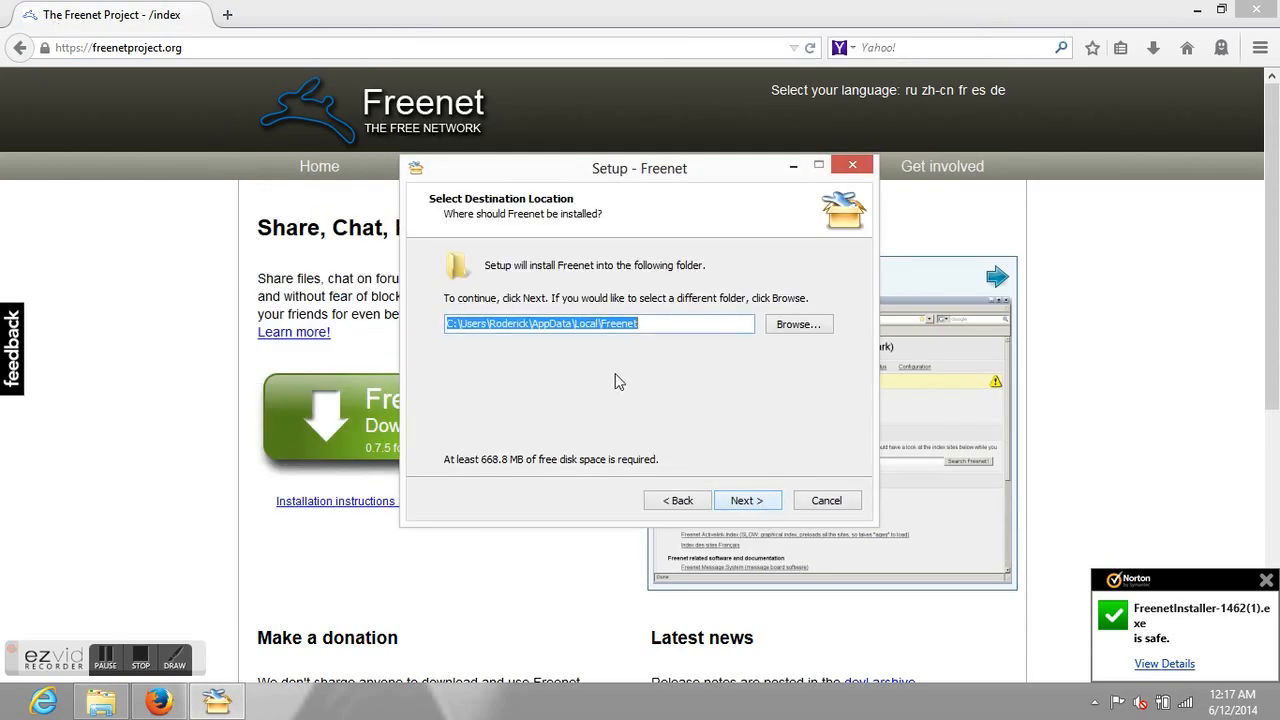
{"action": "left_click", "coordinate": [725, 505]}
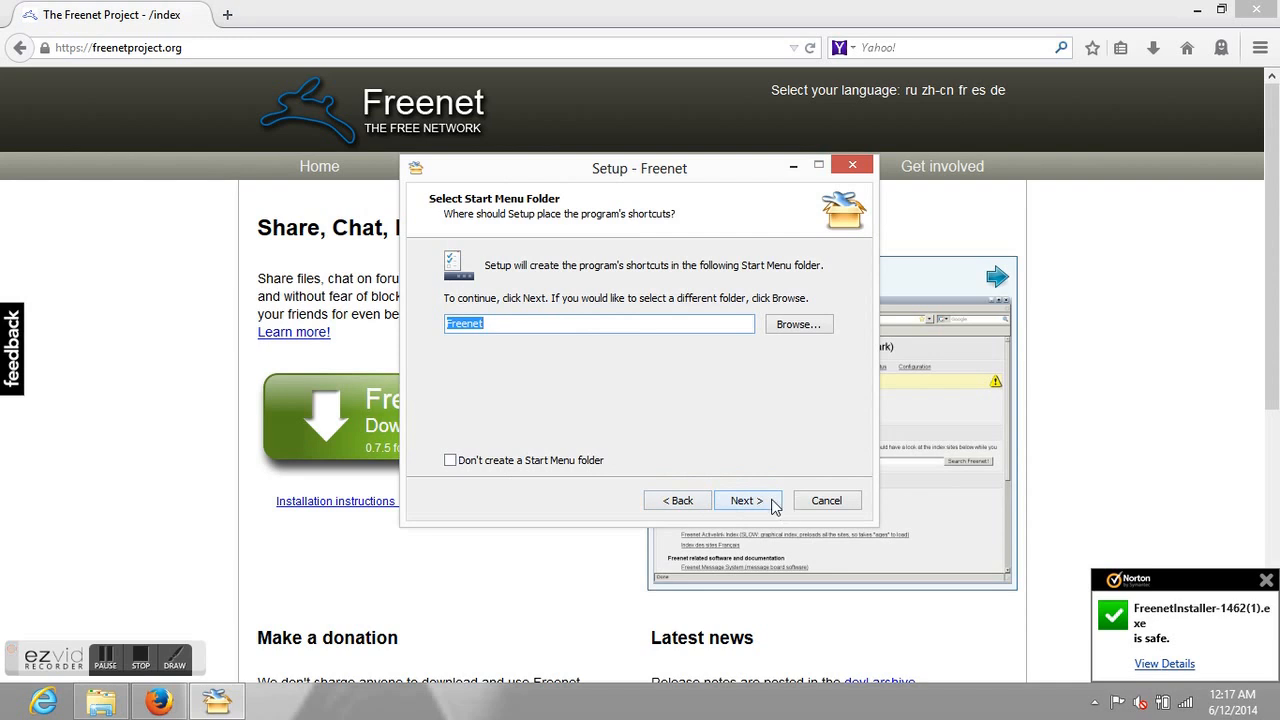
{"action": "left_click", "coordinate": [763, 503]}
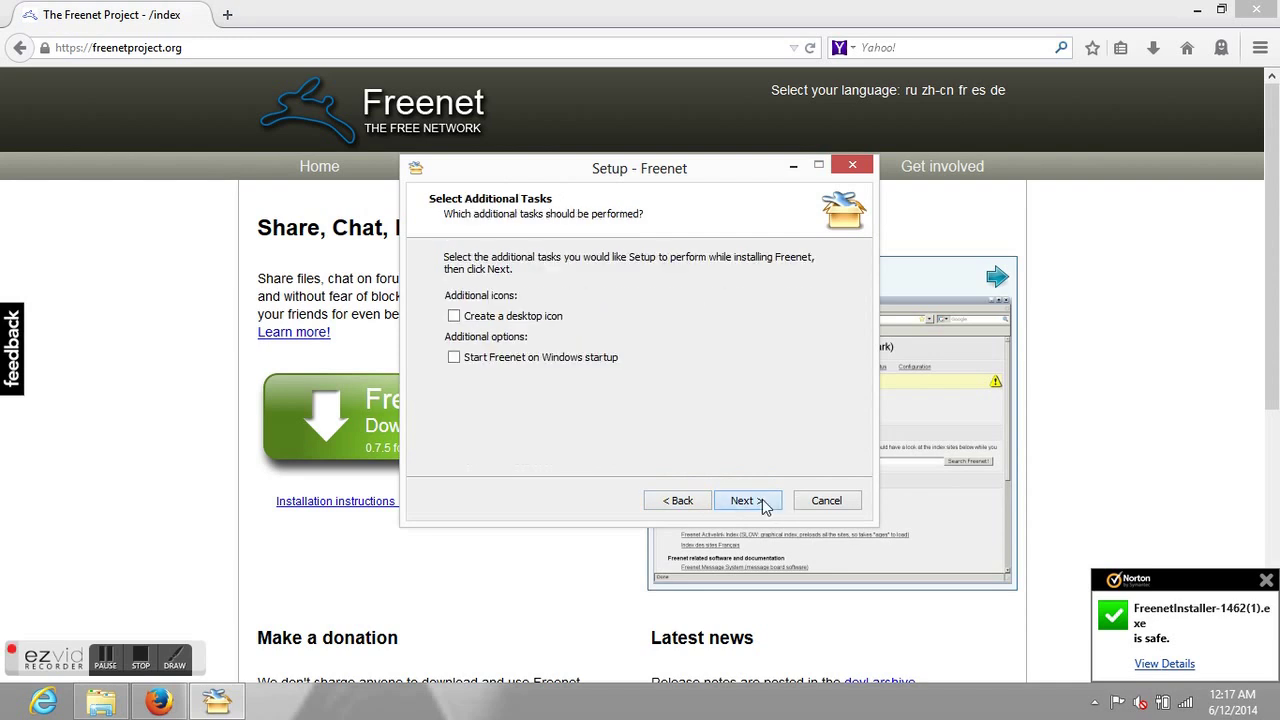
{"action": "left_click", "coordinate": [515, 324]}
{"action": "left_click", "coordinate": [522, 358]}
{"action": "left_click", "coordinate": [740, 508]}
{"action": "left_click", "coordinate": [740, 505]}
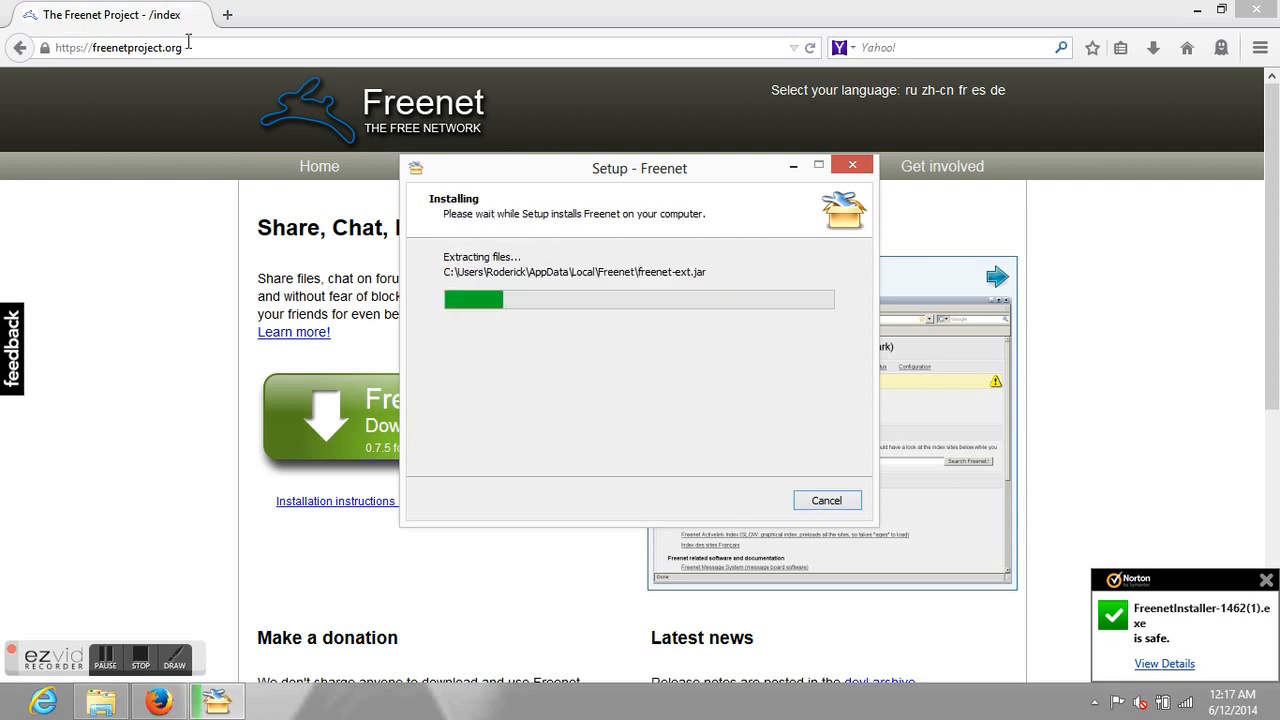
{"action": "left_click", "coordinate": [20, 48]}
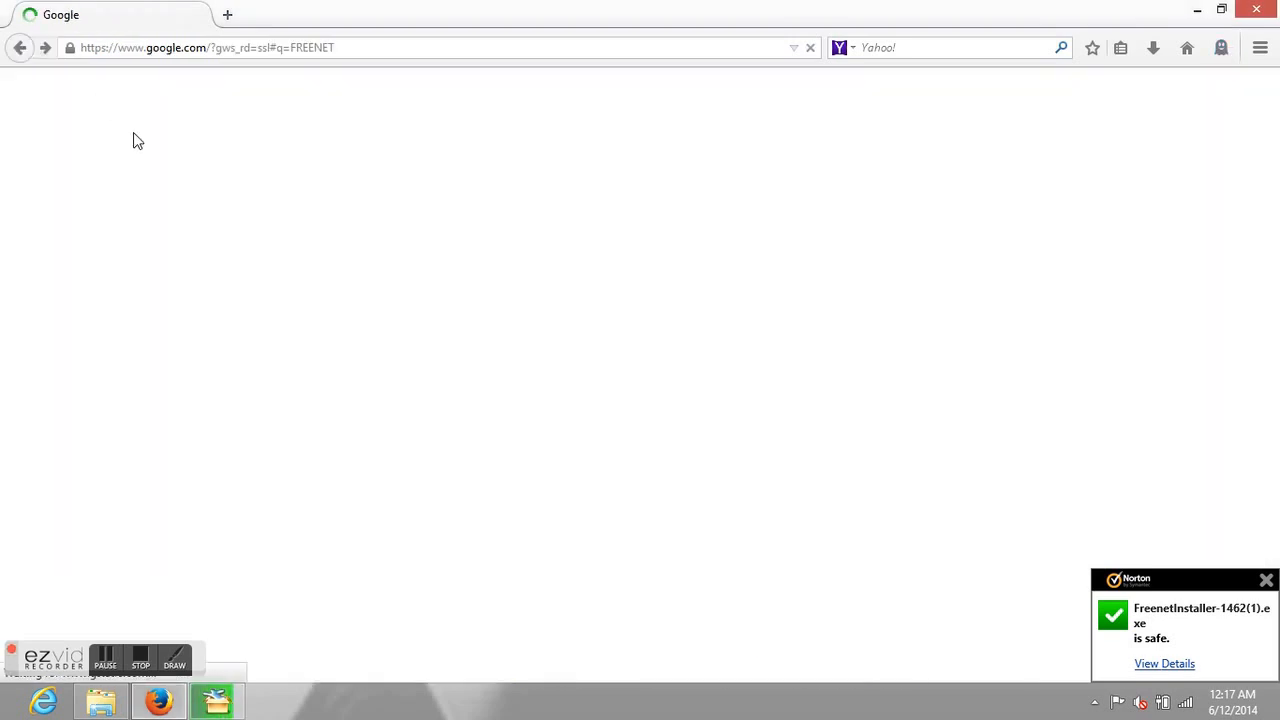
{"action": "scroll", "coordinate": [323, 363], "scroll_direction": "down", "scroll_amount": 2}
{"action": "scroll", "coordinate": [323, 365], "scroll_direction": "down", "scroll_amount": 2}
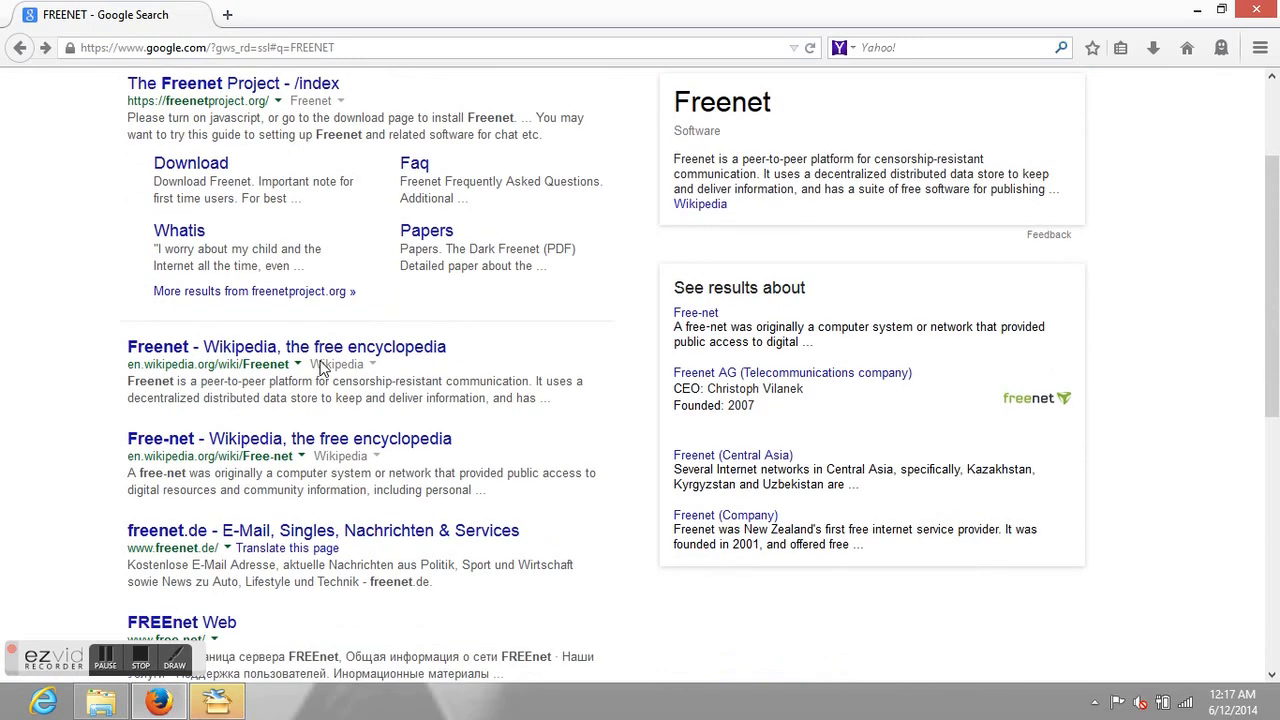
{"action": "scroll", "coordinate": [322, 368], "scroll_direction": "down", "scroll_amount": 1}
{"action": "scroll", "coordinate": [323, 368], "scroll_direction": "down", "scroll_amount": 2}
{"action": "scroll", "coordinate": [320, 366], "scroll_direction": "up", "scroll_amount": 7}
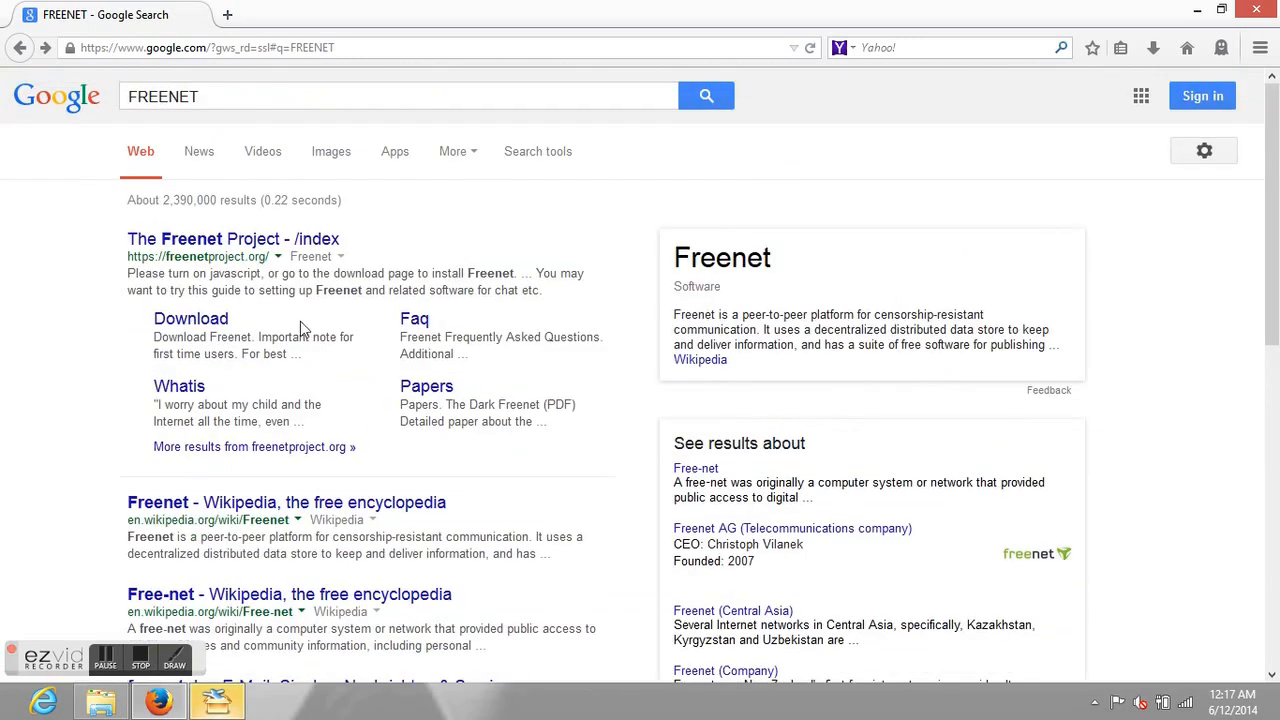
Search Google for 'FREENET home', open freenetproject.org and go to its Download page.
{"action": "left_click", "coordinate": [270, 102]}
{"action": "type", "text": "home"}
{"action": "key", "text": "Return"}
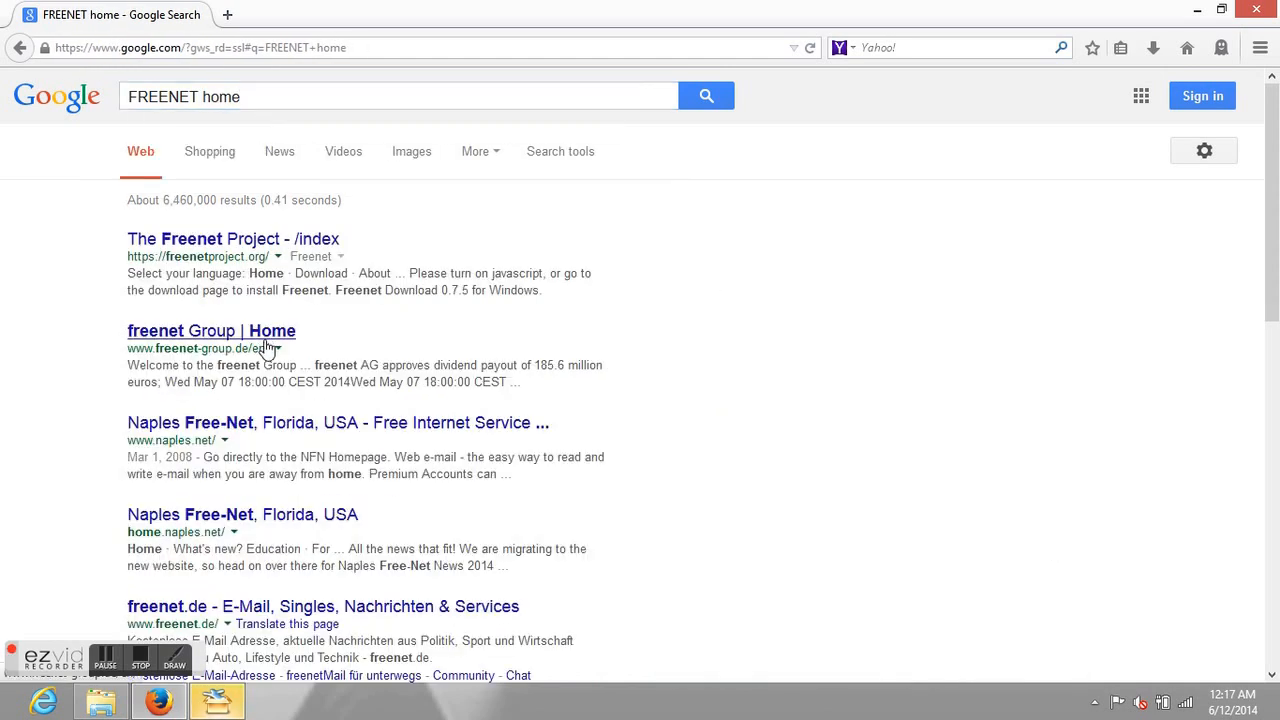
{"action": "left_click", "coordinate": [257, 243]}
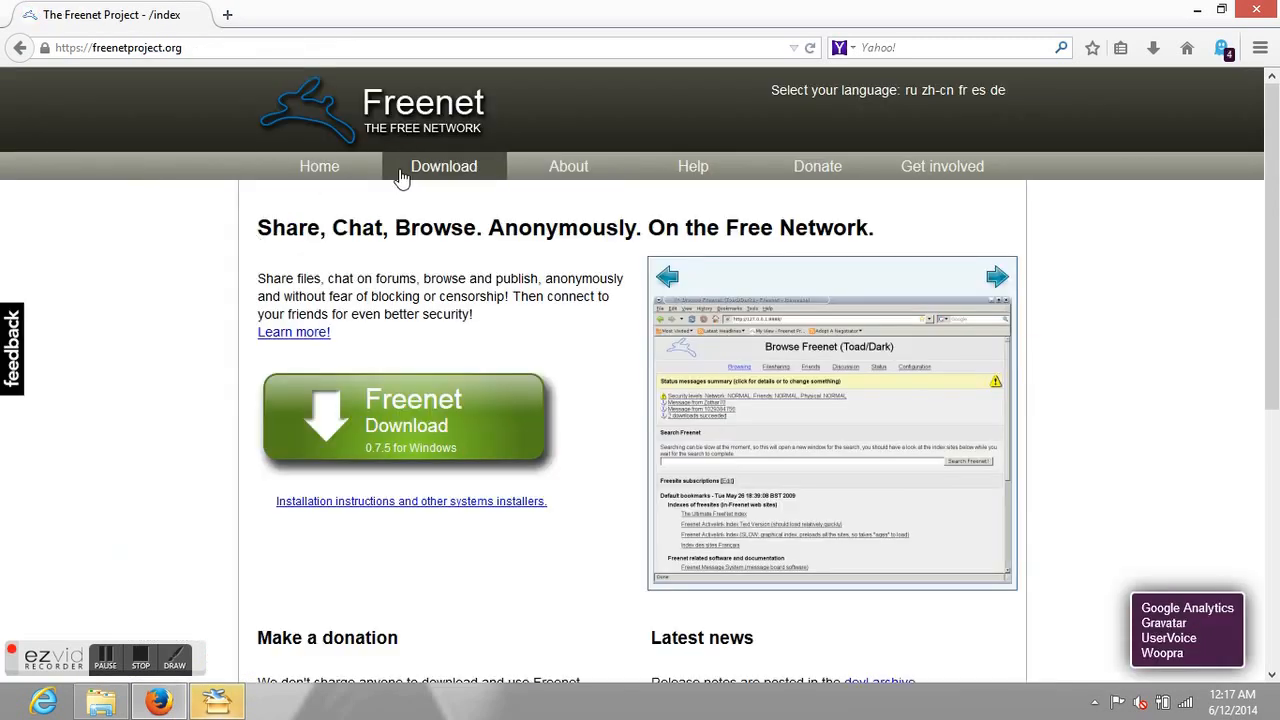
{"action": "left_click", "coordinate": [337, 177]}
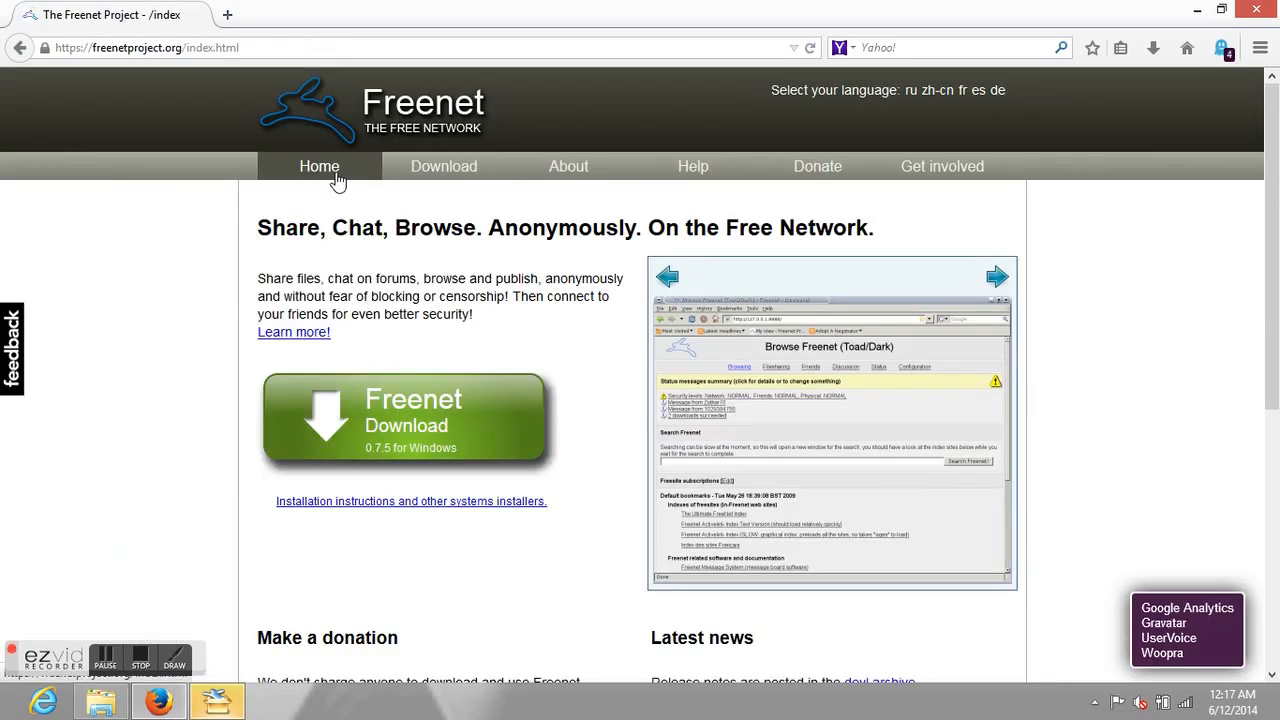
{"action": "left_click", "coordinate": [463, 177]}
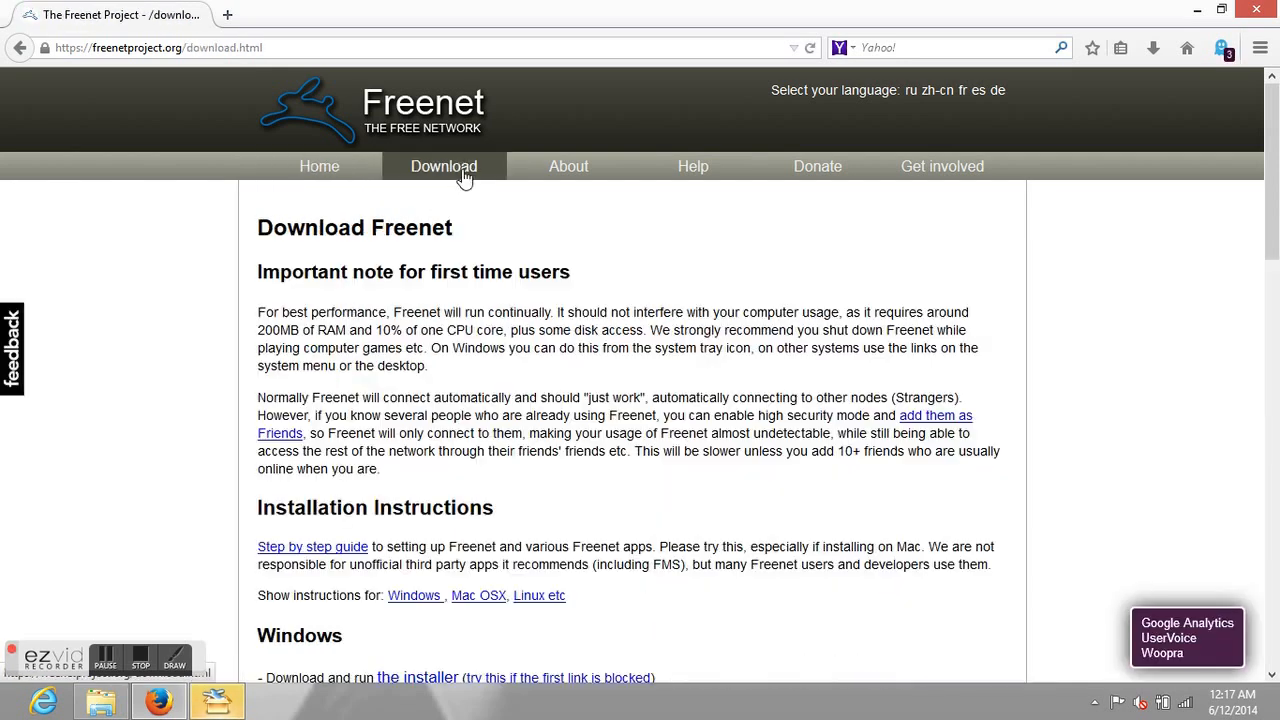
{"action": "scroll", "coordinate": [795, 330], "scroll_direction": "down", "scroll_amount": 5}
{"action": "scroll", "coordinate": [795, 330], "scroll_direction": "up", "scroll_amount": 2}
{"action": "scroll", "coordinate": [795, 330], "scroll_direction": "up", "scroll_amount": 3}
{"action": "scroll", "coordinate": [797, 314], "scroll_direction": "down", "scroll_amount": 2}
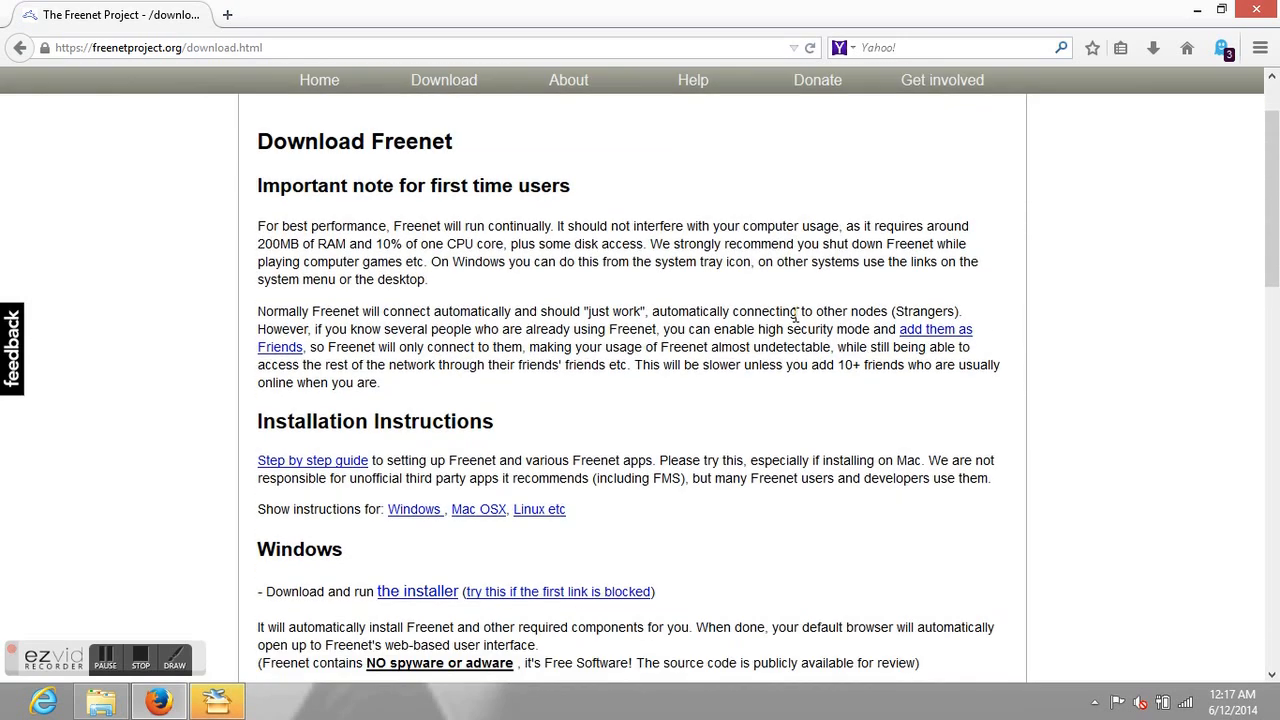
{"action": "scroll", "coordinate": [797, 318], "scroll_direction": "down", "scroll_amount": 4}
{"action": "scroll", "coordinate": [797, 321], "scroll_direction": "down", "scroll_amount": 5}
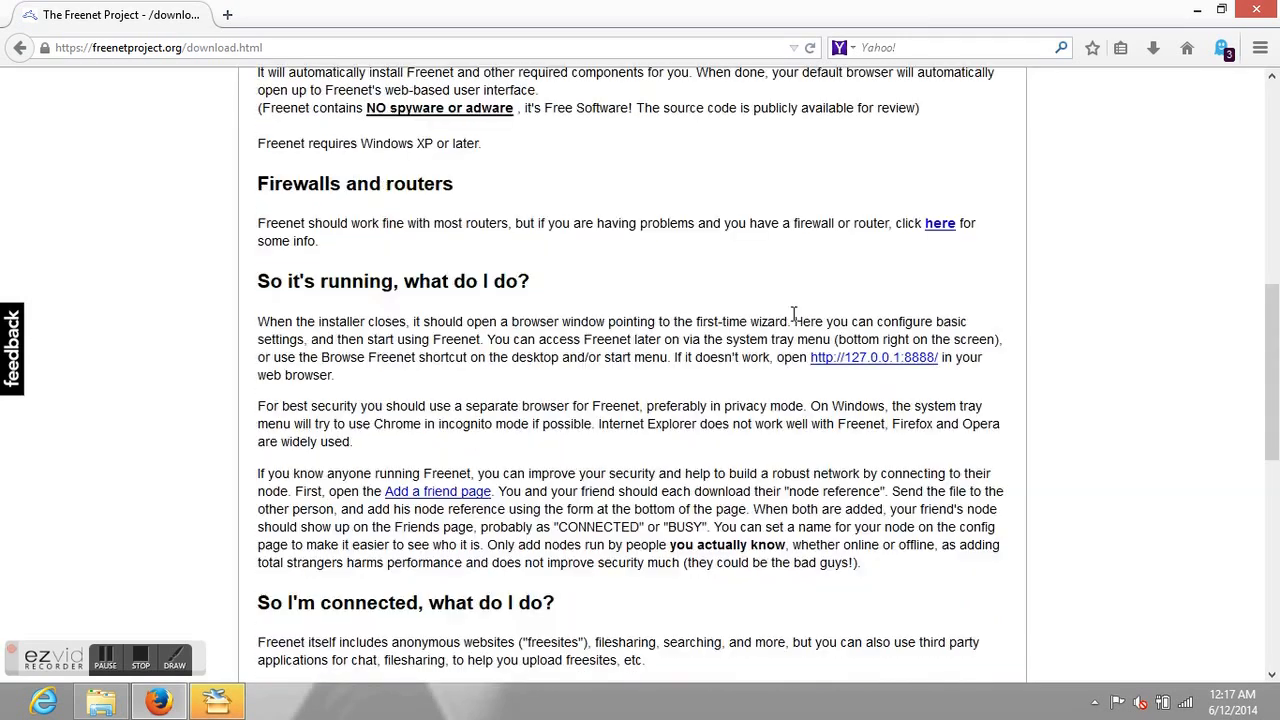
{"action": "scroll", "coordinate": [791, 313], "scroll_direction": "up", "scroll_amount": 2}
{"action": "scroll", "coordinate": [791, 313], "scroll_direction": "up", "scroll_amount": 3}
{"action": "scroll", "coordinate": [790, 313], "scroll_direction": "up", "scroll_amount": 3}
{"action": "scroll", "coordinate": [789, 313], "scroll_direction": "up", "scroll_amount": 4}
{"action": "scroll", "coordinate": [789, 313], "scroll_direction": "down", "scroll_amount": 6}
{"action": "scroll", "coordinate": [788, 313], "scroll_direction": "down", "scroll_amount": 5}
{"action": "scroll", "coordinate": [788, 313], "scroll_direction": "down", "scroll_amount": 4}
{"action": "scroll", "coordinate": [788, 313], "scroll_direction": "down", "scroll_amount": 3}
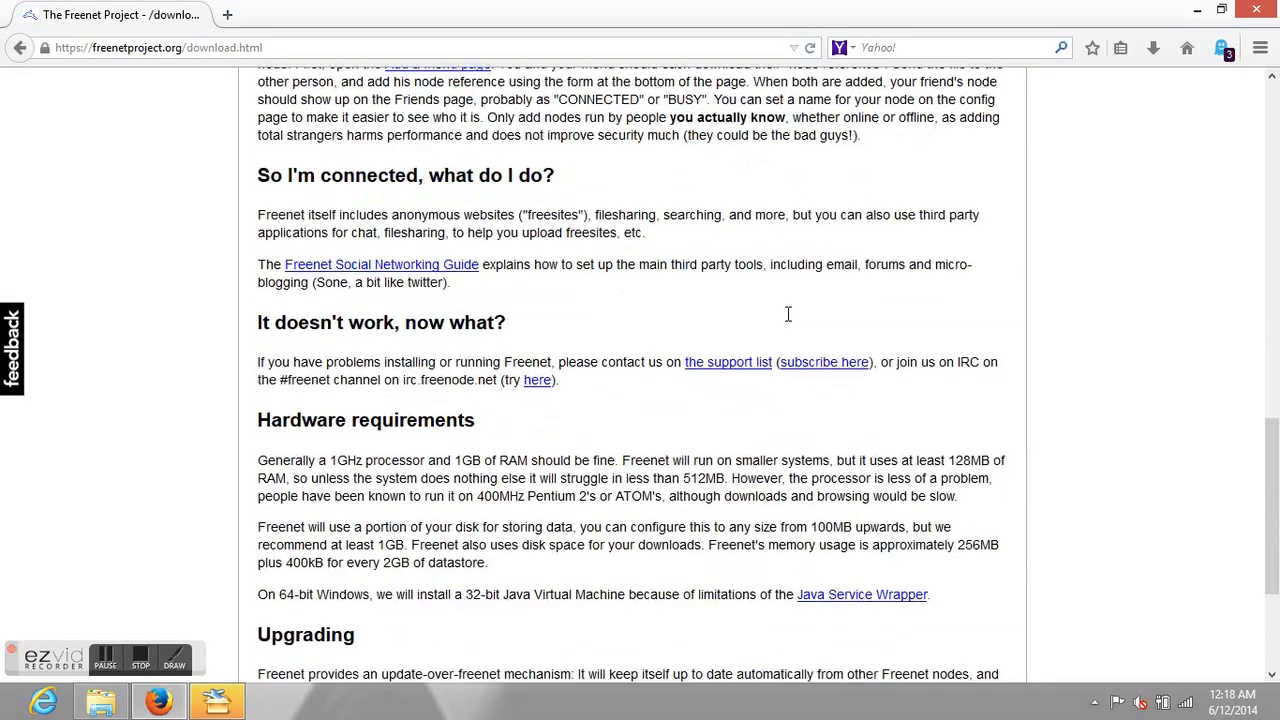
{"action": "scroll", "coordinate": [788, 313], "scroll_direction": "down", "scroll_amount": 4}
{"action": "scroll", "coordinate": [786, 313], "scroll_direction": "up", "scroll_amount": 4}
{"action": "scroll", "coordinate": [600, 340], "scroll_direction": "up", "scroll_amount": 2}
{"action": "scroll", "coordinate": [484, 378], "scroll_direction": "up", "scroll_amount": 2}
{"action": "scroll", "coordinate": [484, 380], "scroll_direction": "up", "scroll_amount": 2}
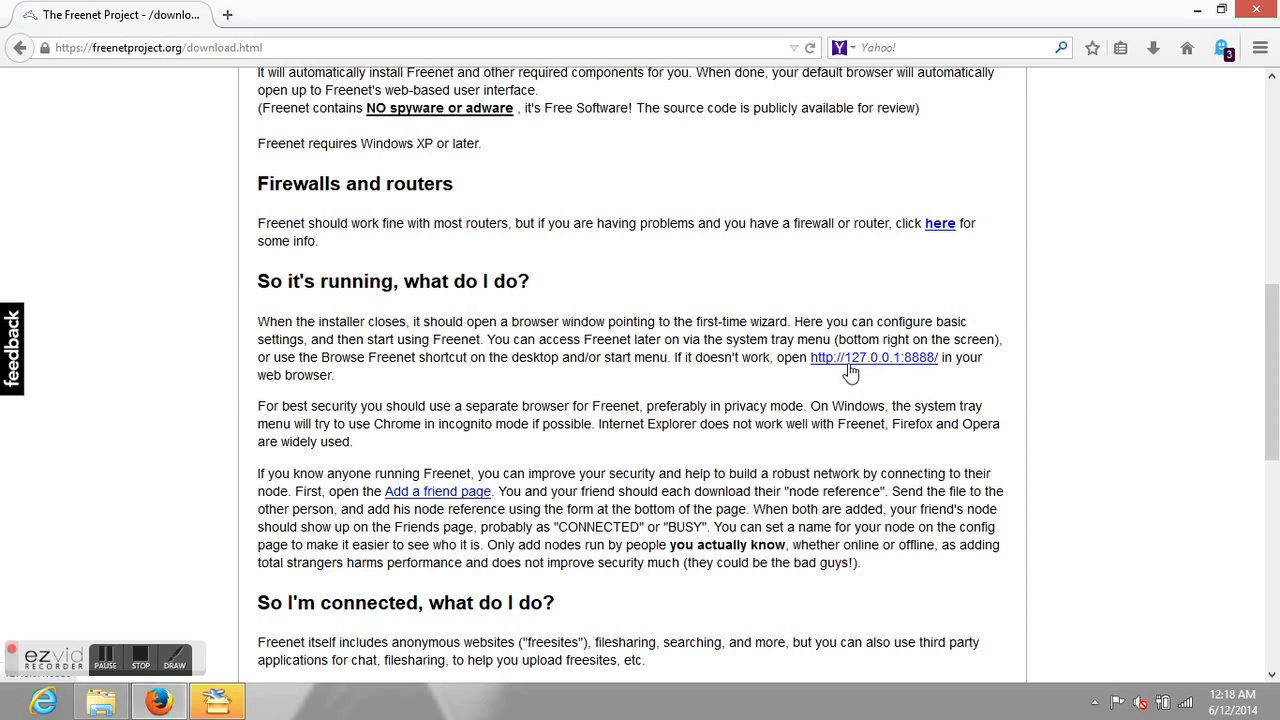
{"action": "scroll", "coordinate": [740, 330], "scroll_direction": "up", "scroll_amount": 5}
{"action": "scroll", "coordinate": [740, 330], "scroll_direction": "up", "scroll_amount": 3}
{"action": "scroll", "coordinate": [740, 328], "scroll_direction": "up", "scroll_amount": 2}
{"action": "scroll", "coordinate": [740, 328], "scroll_direction": "up", "scroll_amount": 2}
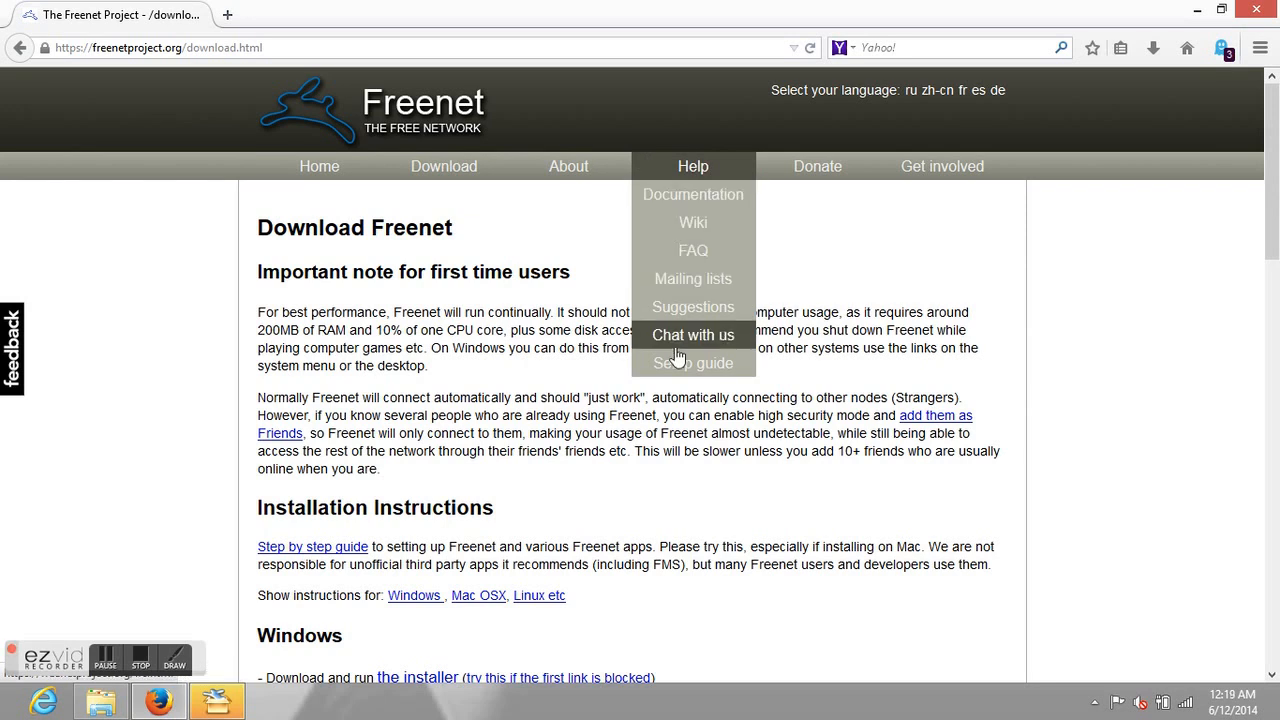
Finish the Freenet Setup wizard and dismiss the Freenet Tray notification.
{"action": "left_click", "coordinate": [1205, 8]}
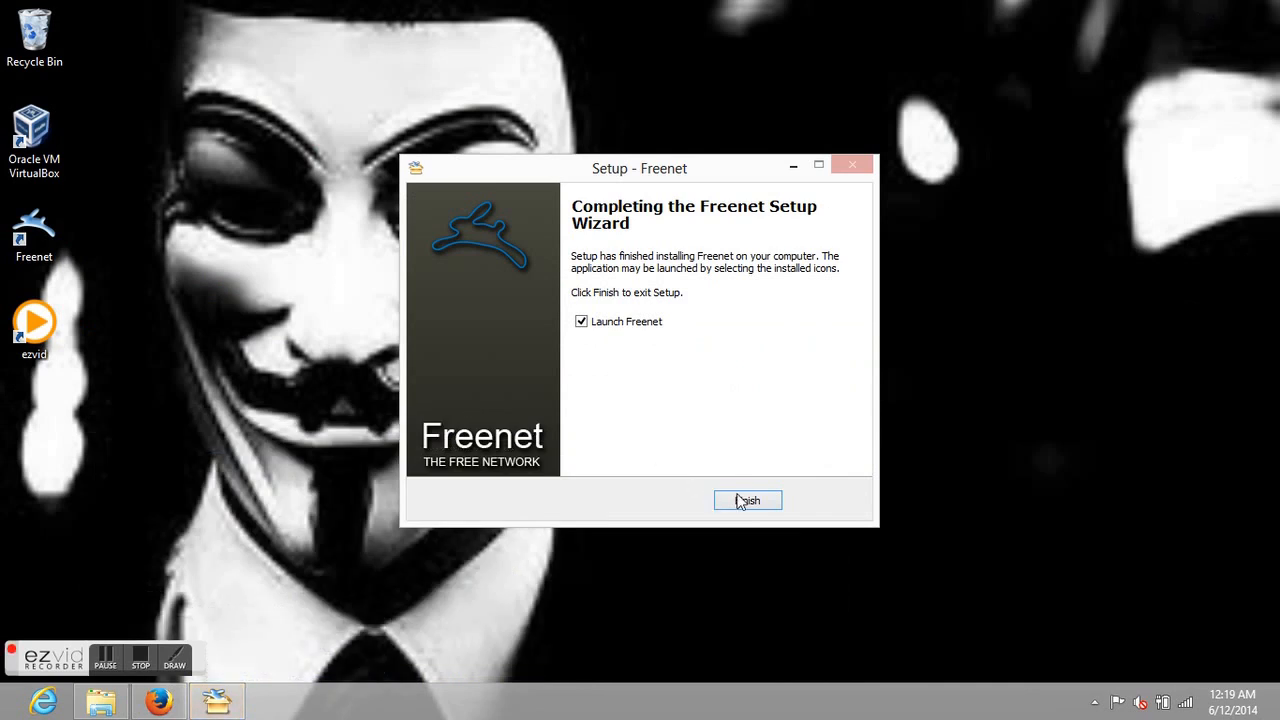
{"action": "left_click", "coordinate": [773, 512]}
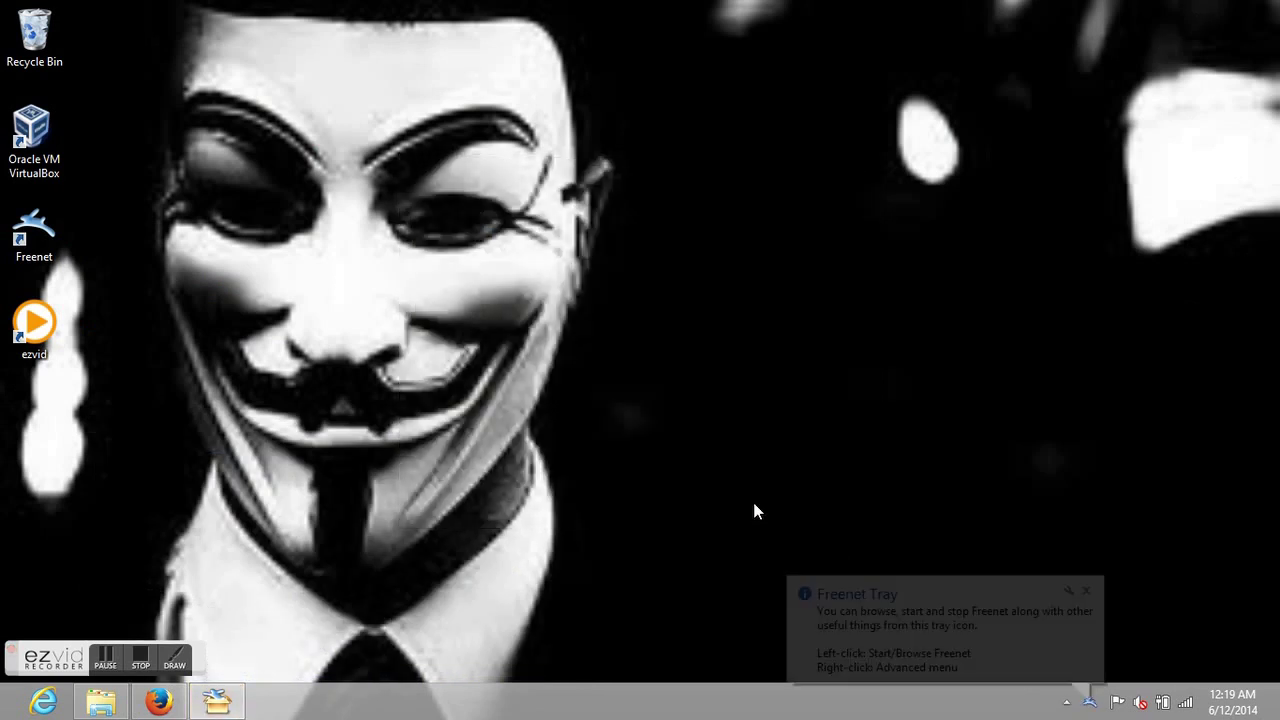
{"action": "left_click", "coordinate": [1087, 592]}
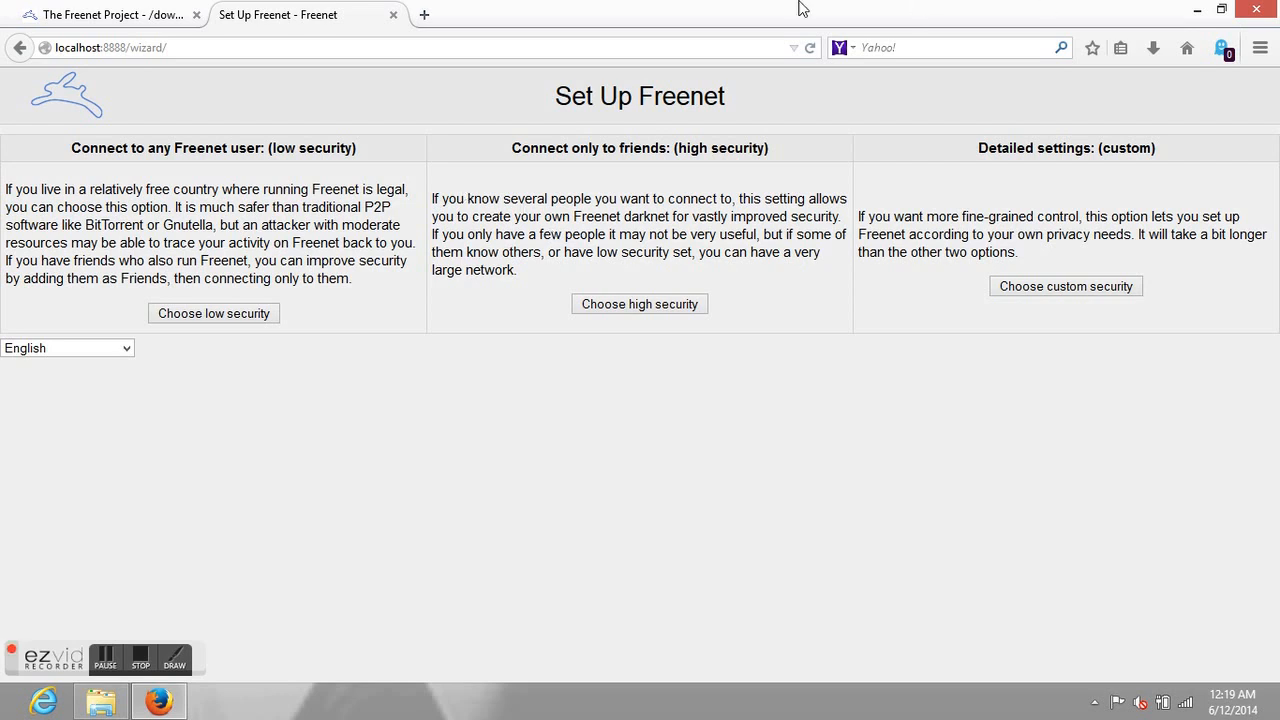
{"action": "left_click", "coordinate": [73, 50]}
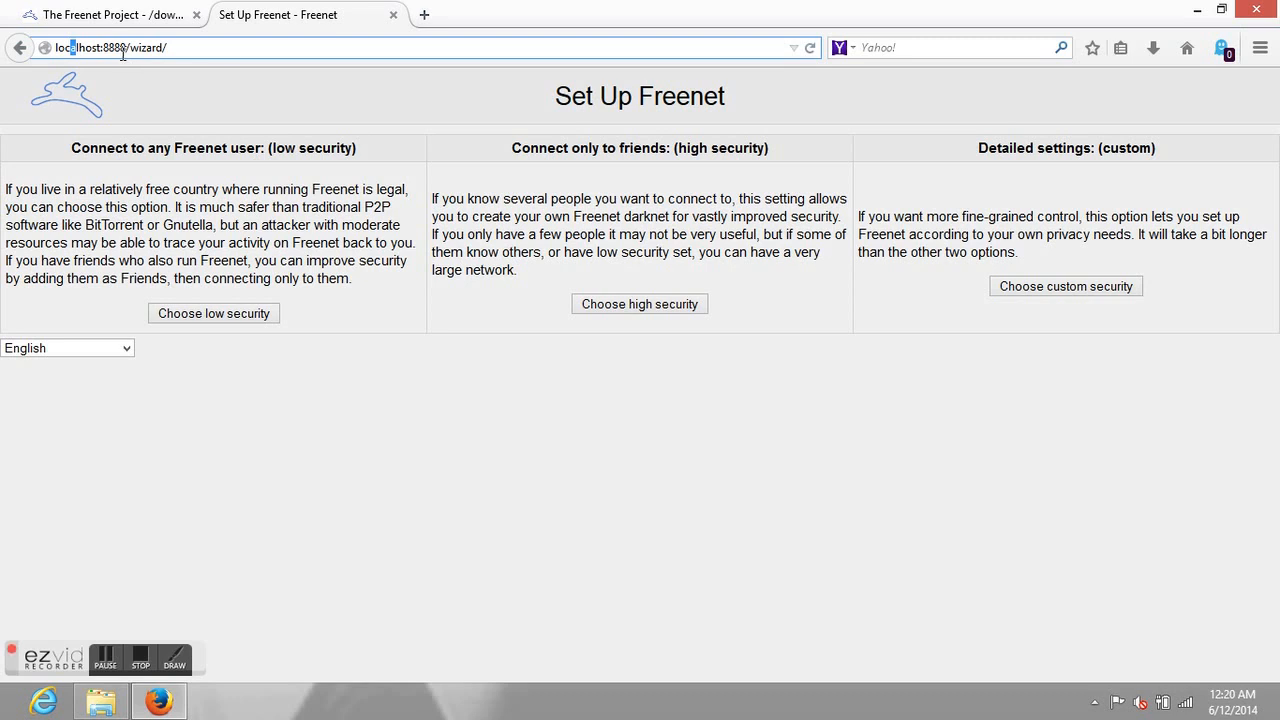
{"action": "left_click", "coordinate": [1260, 48]}
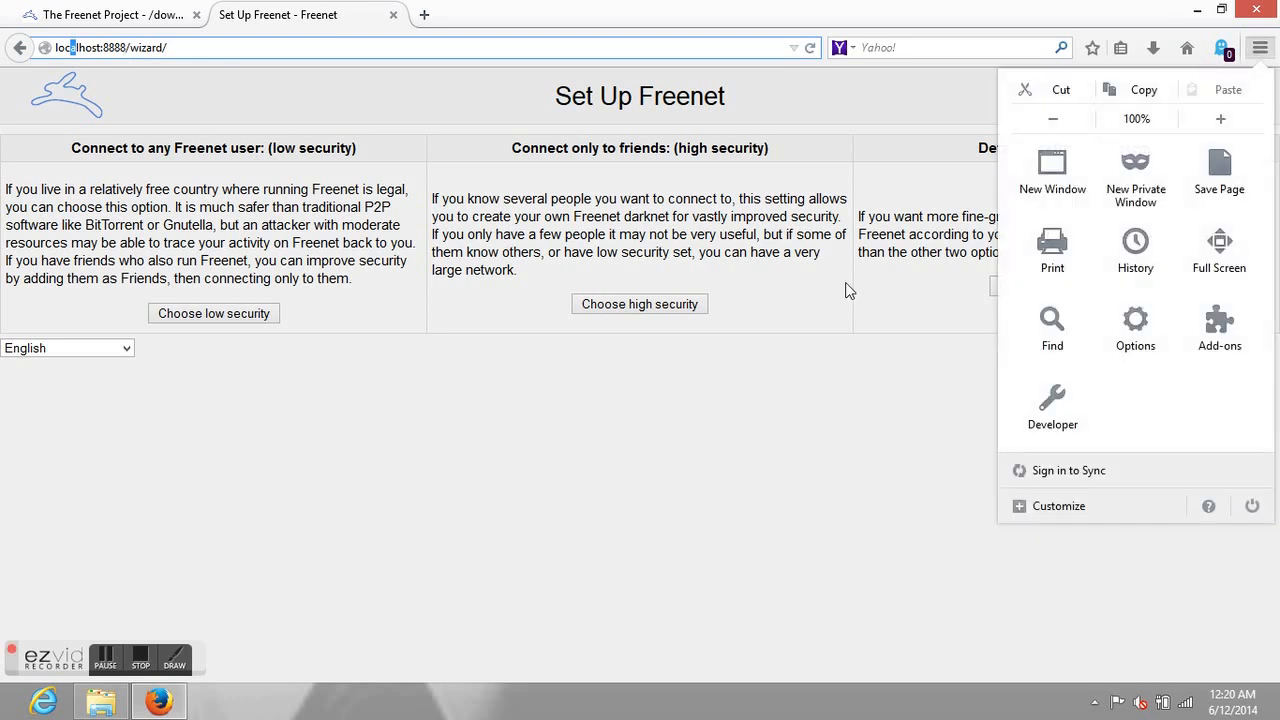
{"action": "left_click", "coordinate": [552, 416]}
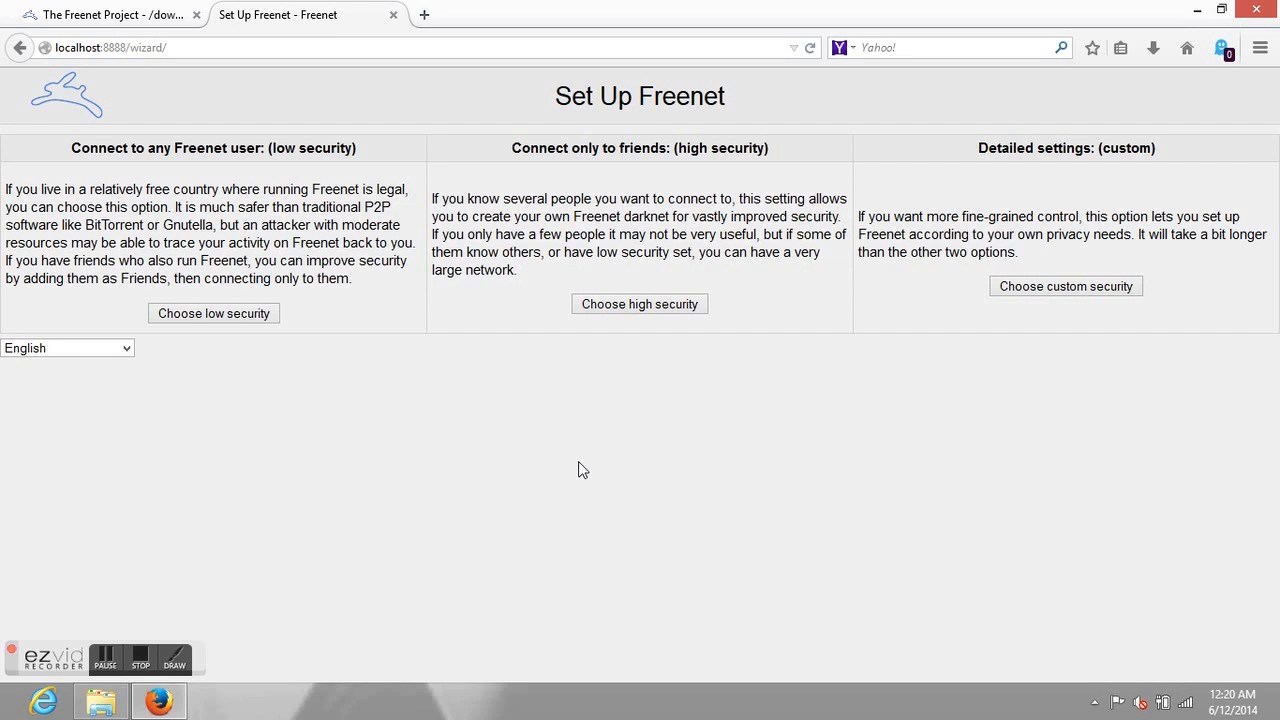
Choose custom security setup and continue past the browser security advisory.
{"action": "left_click", "coordinate": [1066, 287]}
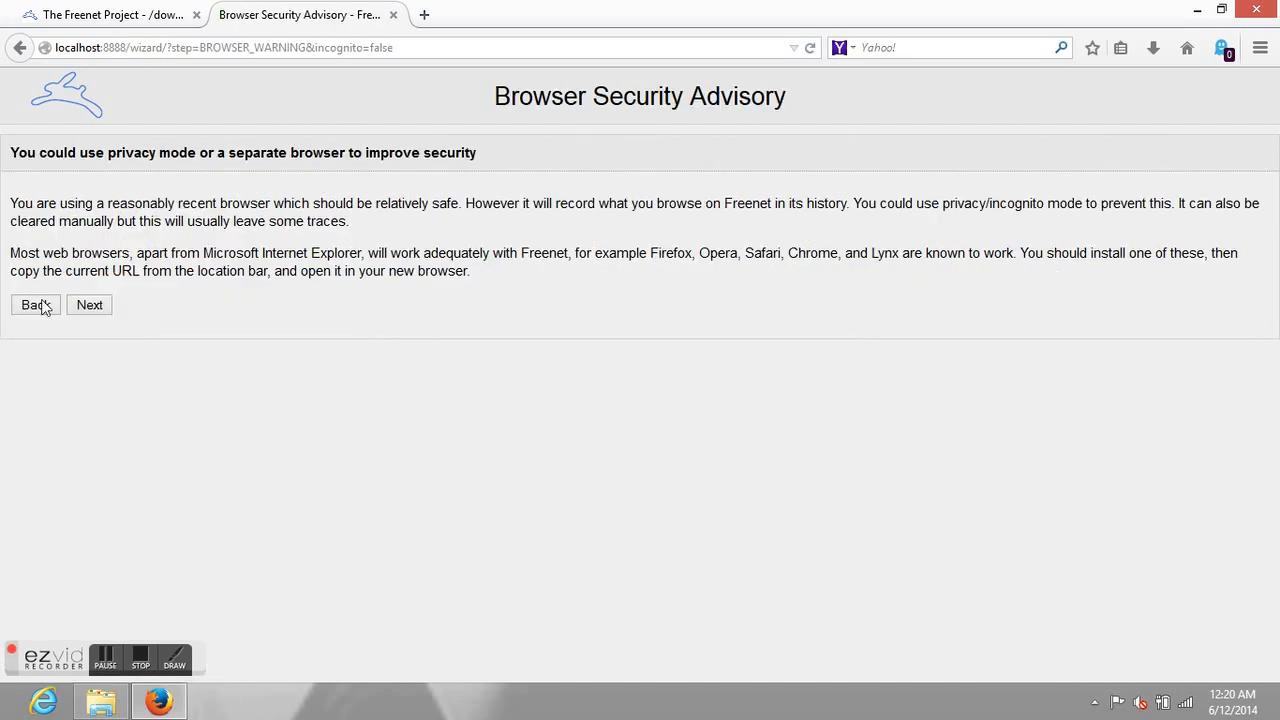
{"action": "left_click", "coordinate": [89, 308]}
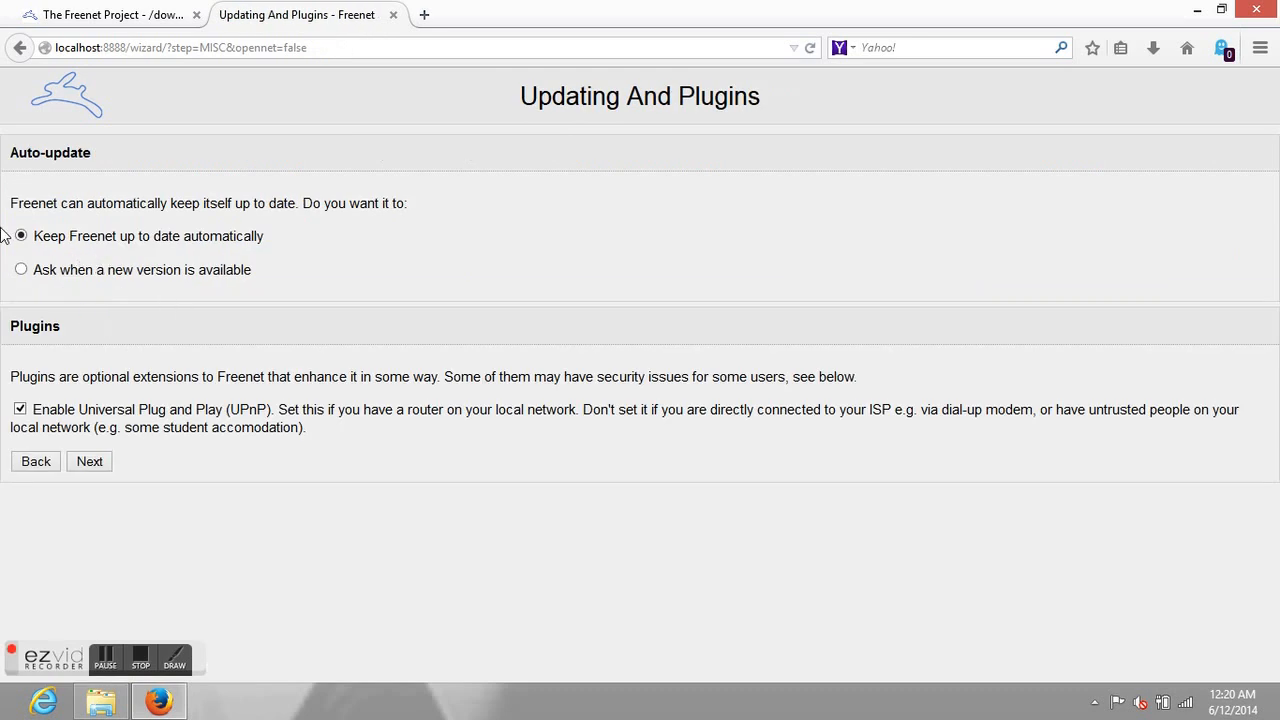
Keep automatic updates and UPnP enabled and continue to the connection choice page.
{"action": "left_click_drag", "start_coordinate": [31, 236], "coordinate": [283, 238]}
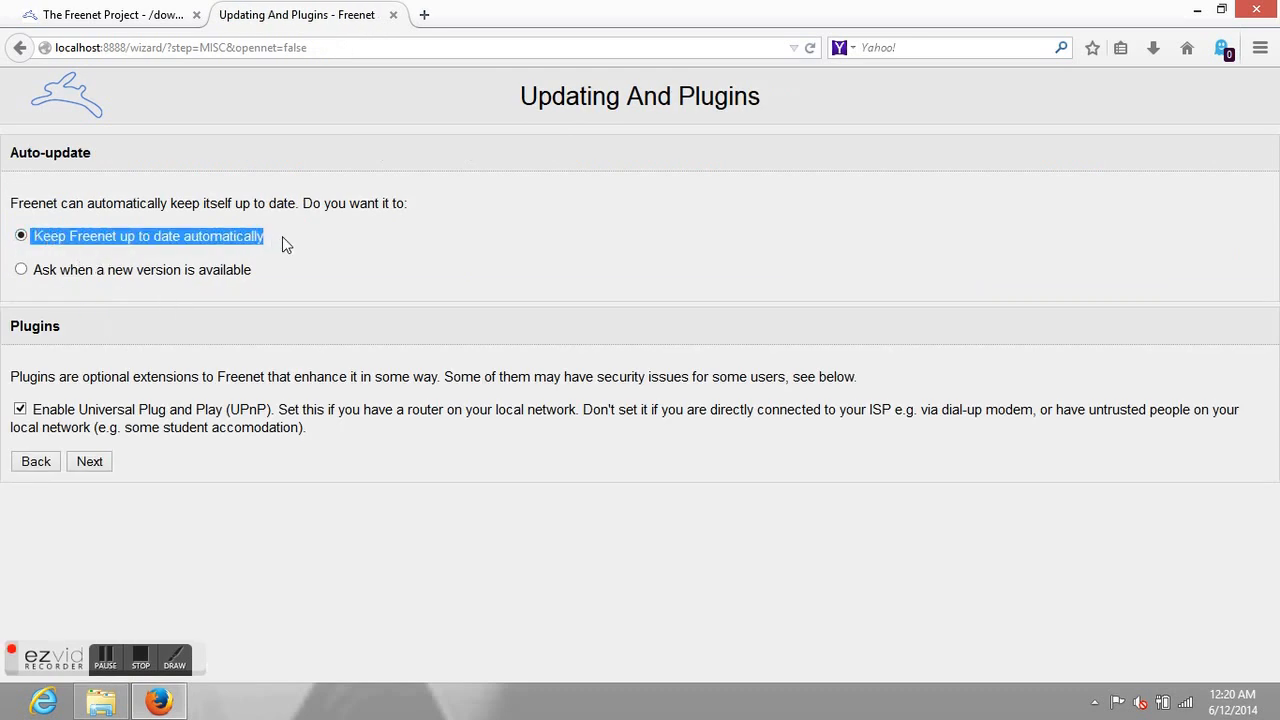
{"action": "left_click", "coordinate": [282, 236]}
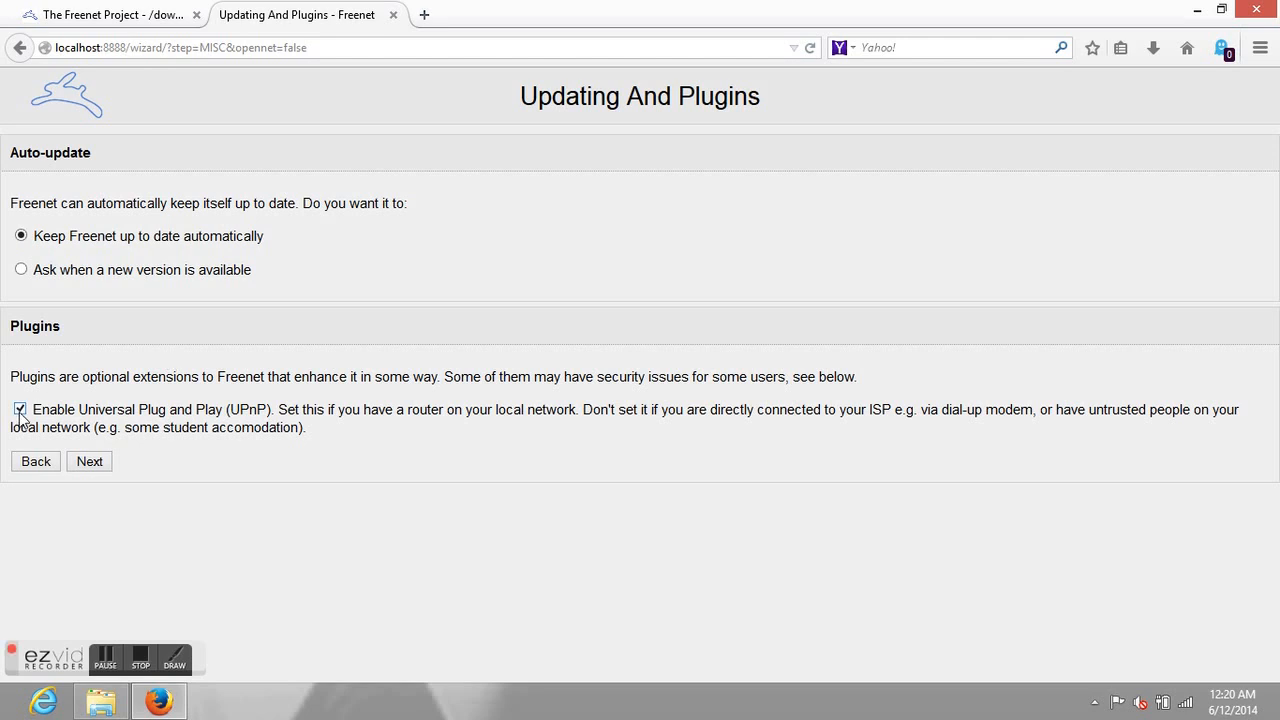
{"action": "left_click_drag", "start_coordinate": [41, 409], "coordinate": [280, 408]}
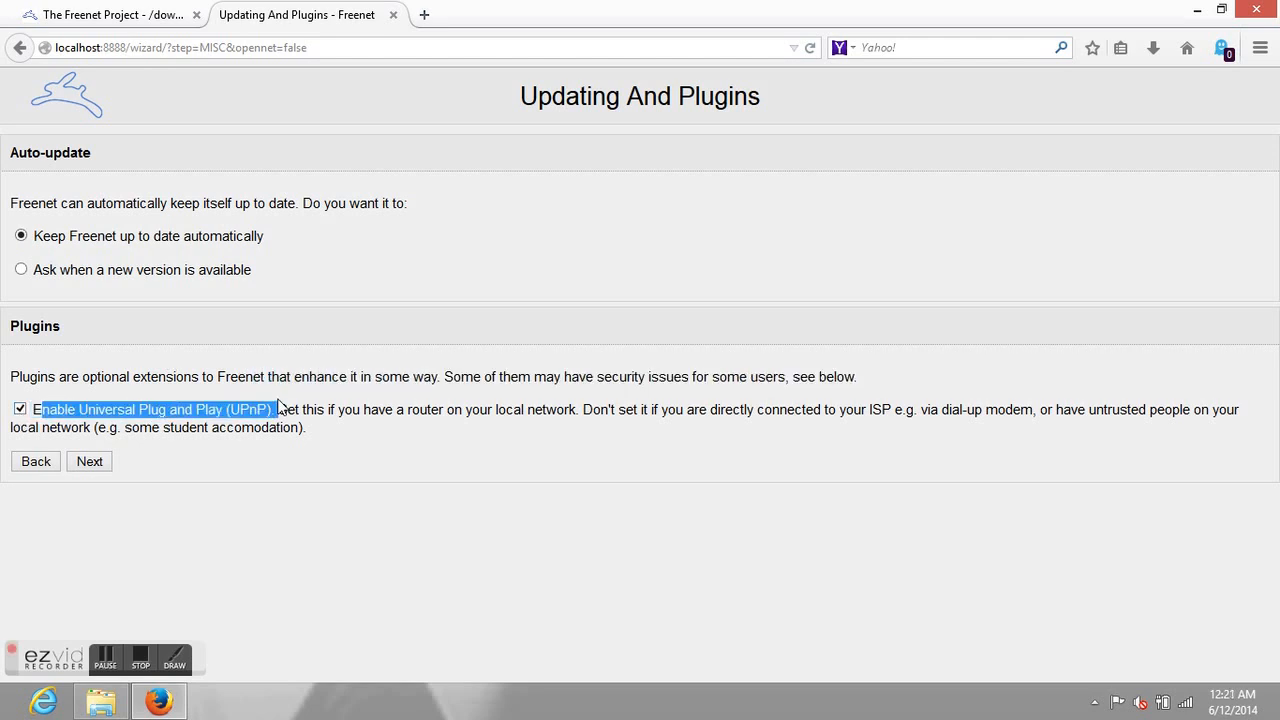
{"action": "left_click", "coordinate": [95, 458]}
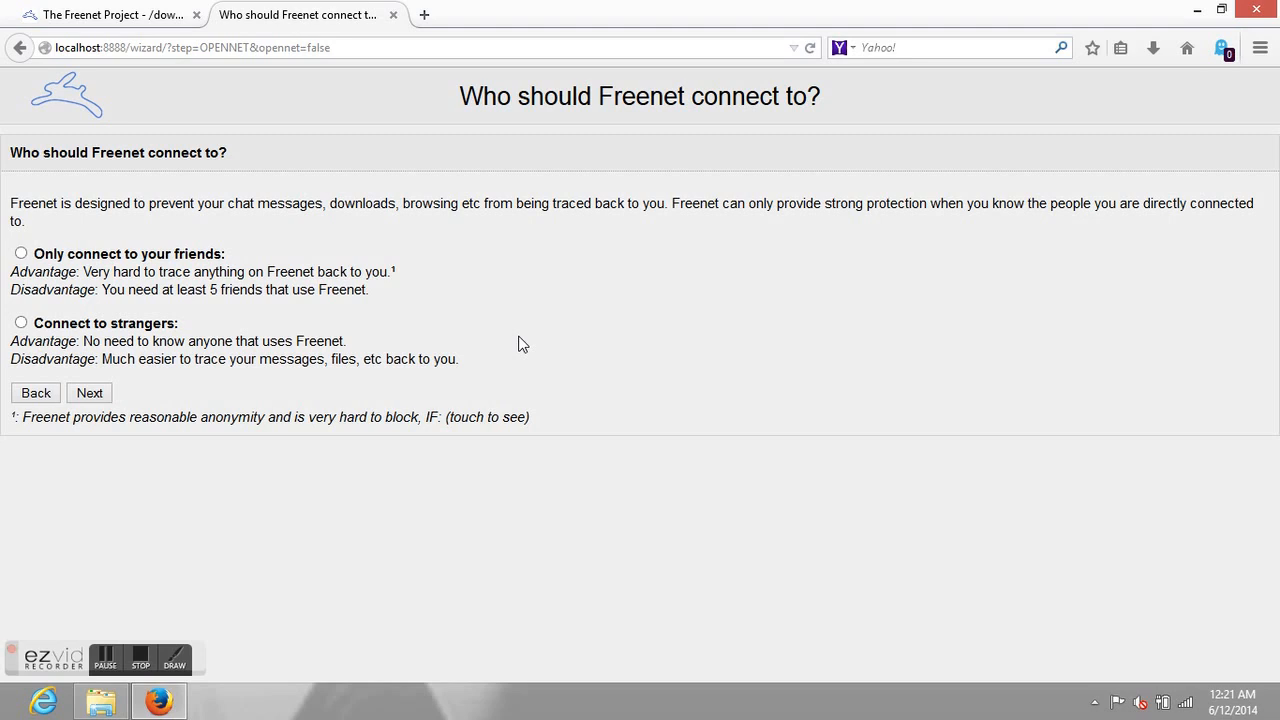
Choose Connect to strangers and continue to the Network Security page.
{"action": "left_click", "coordinate": [21, 323]}
{"action": "mouse_move", "coordinate": [487, 417]}
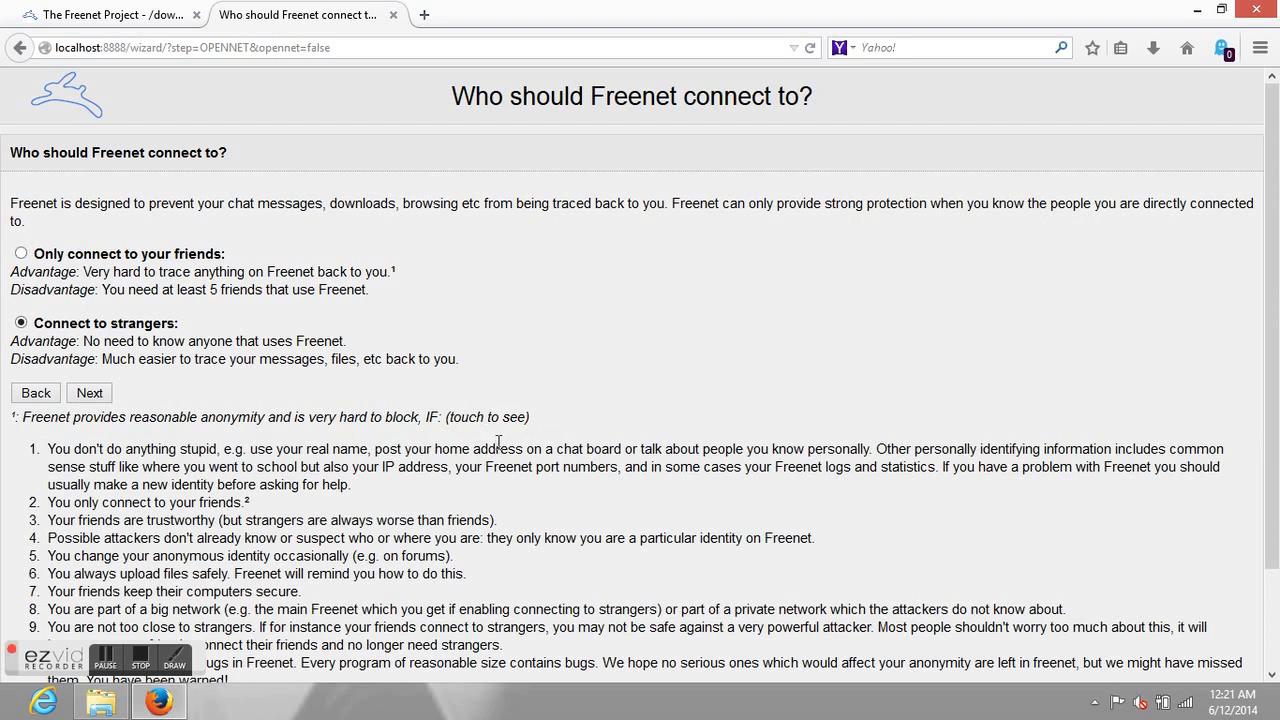
{"action": "scroll", "coordinate": [497, 443], "scroll_direction": "down", "scroll_amount": 2}
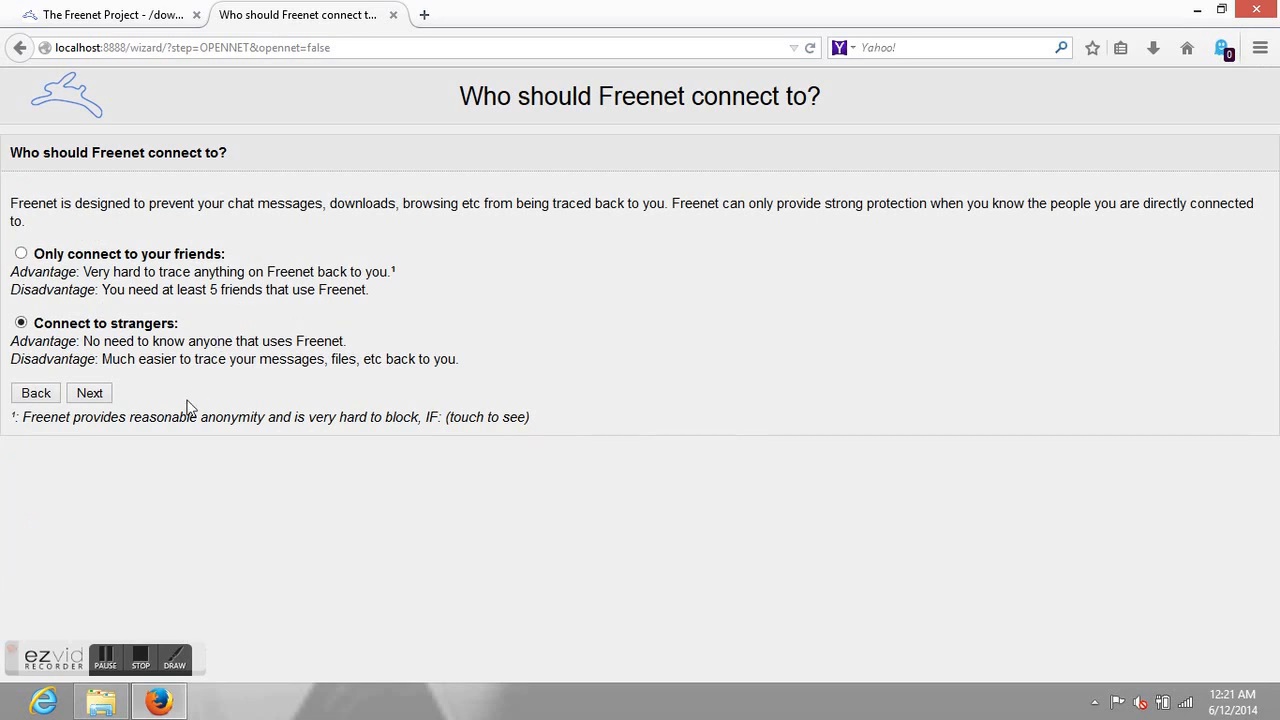
{"action": "left_click", "coordinate": [100, 396]}
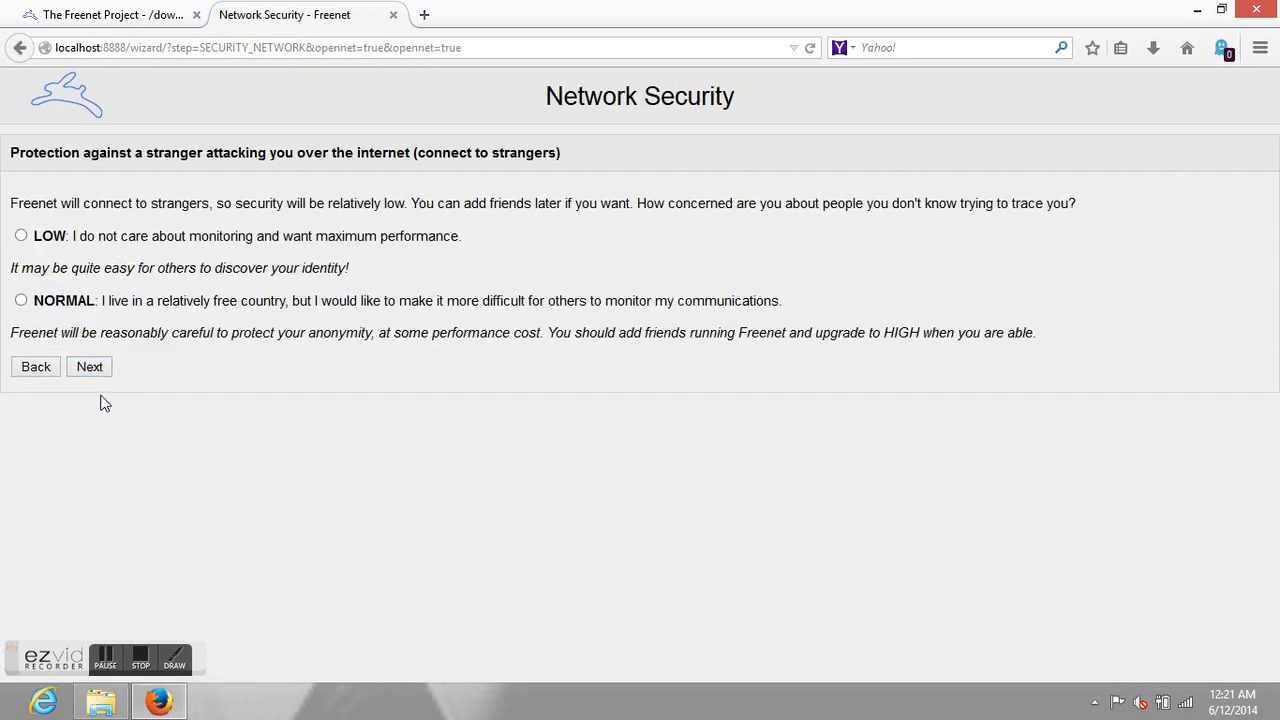
Choose NORMAL network security and continue to the Physical Security page.
{"action": "left_click", "coordinate": [21, 301]}
{"action": "left_click_drag", "start_coordinate": [107, 301], "coordinate": [800, 312]}
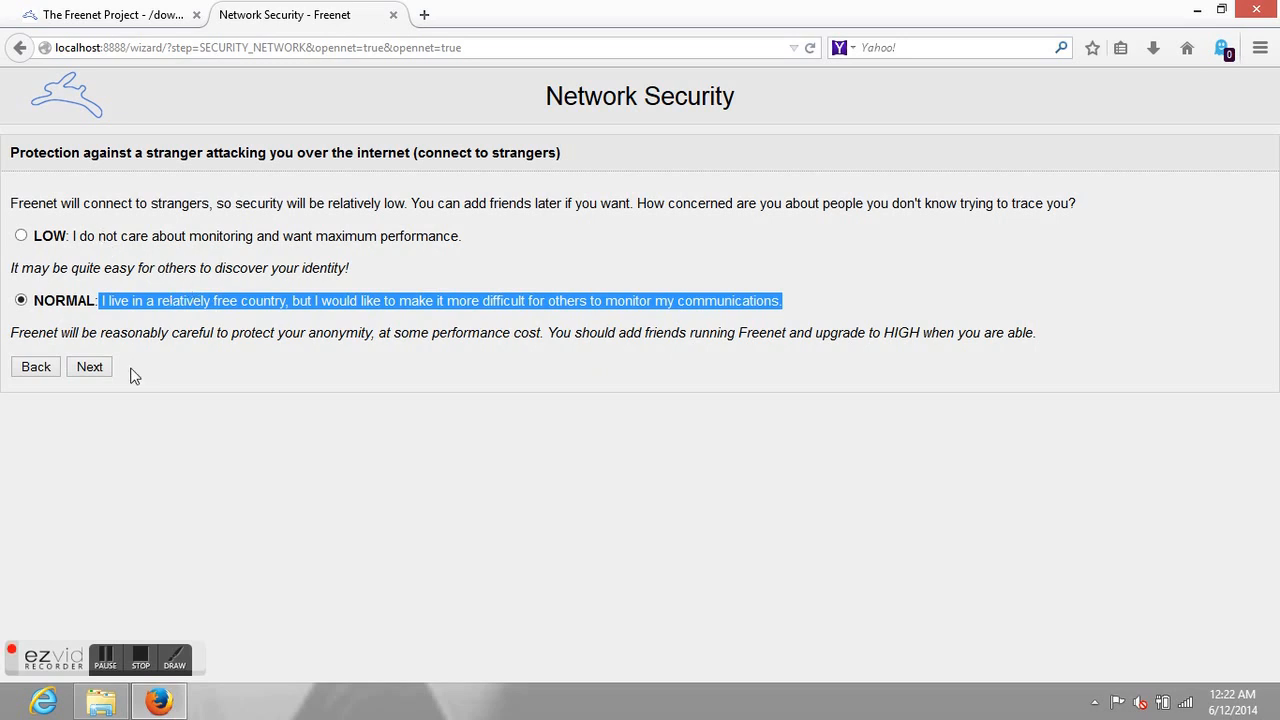
{"action": "left_click", "coordinate": [84, 370]}
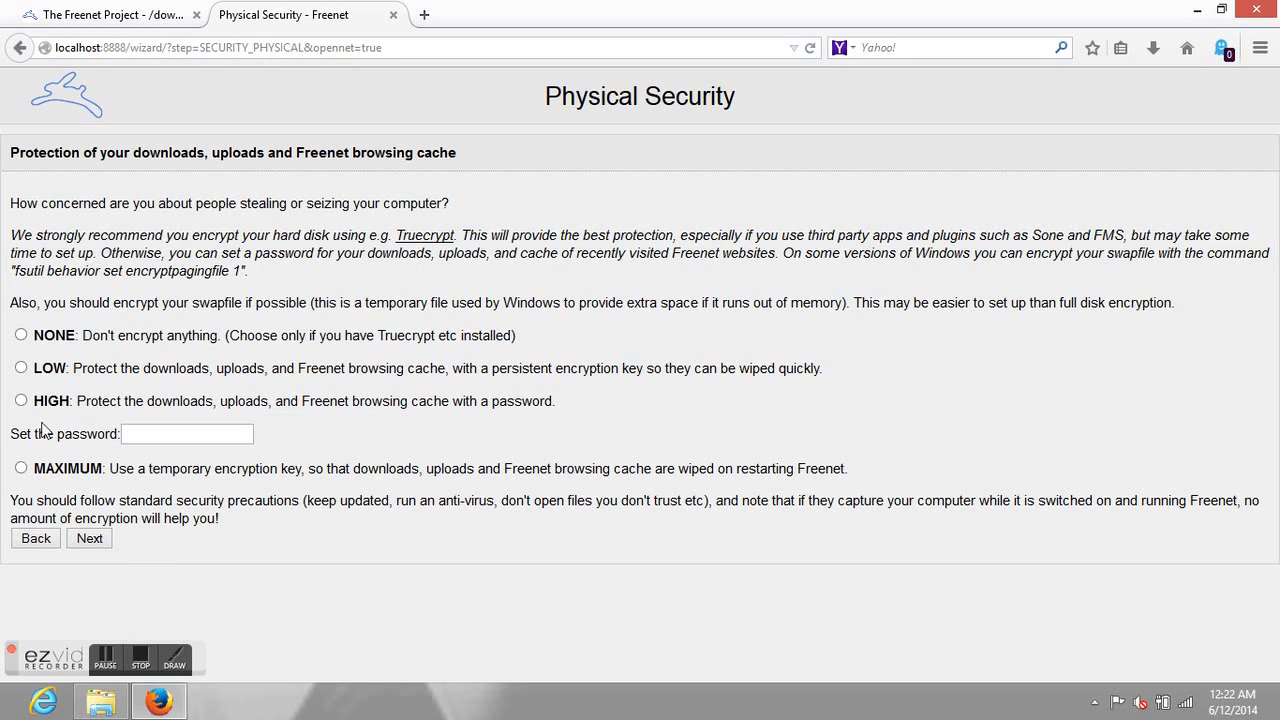
Choose HIGH physical security with a cache password and continue to the Datastore Size page.
{"action": "left_click", "coordinate": [21, 401]}
{"action": "left_click_drag", "start_coordinate": [36, 470], "coordinate": [863, 466]}
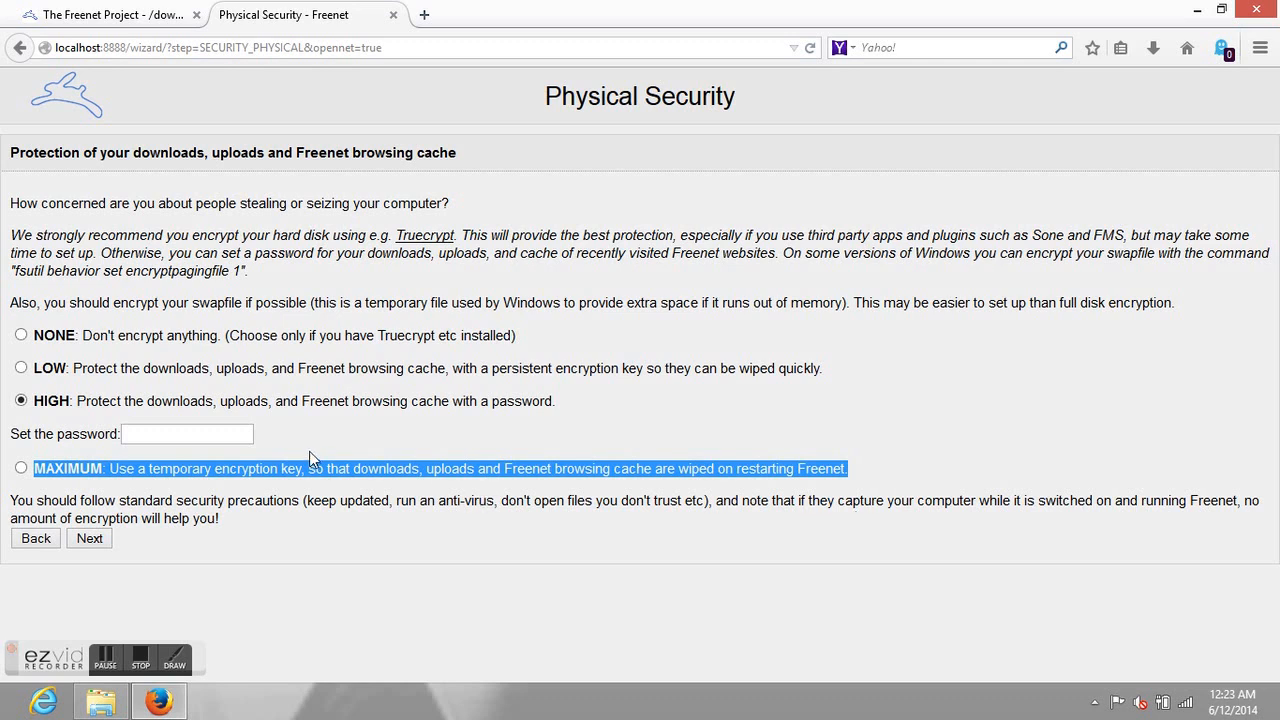
{"action": "left_click", "coordinate": [163, 433]}
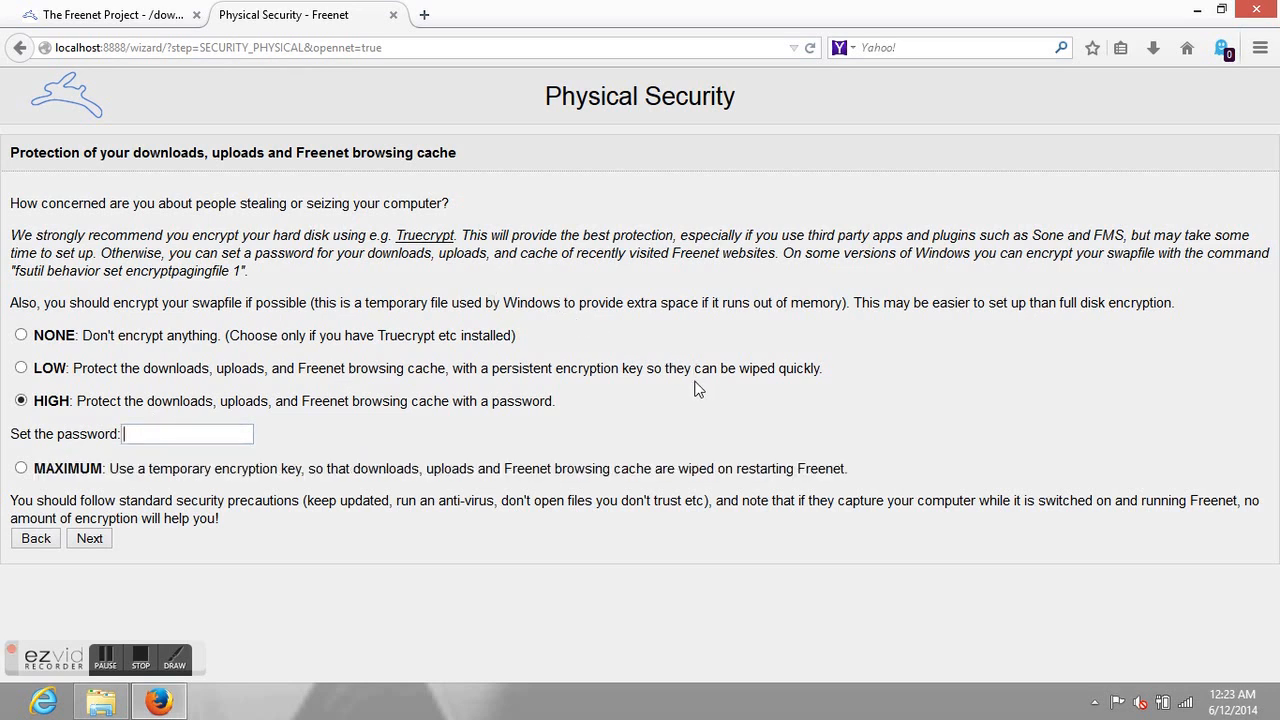
{"action": "type", "text": "abc"}
{"action": "left_click", "coordinate": [90, 539]}
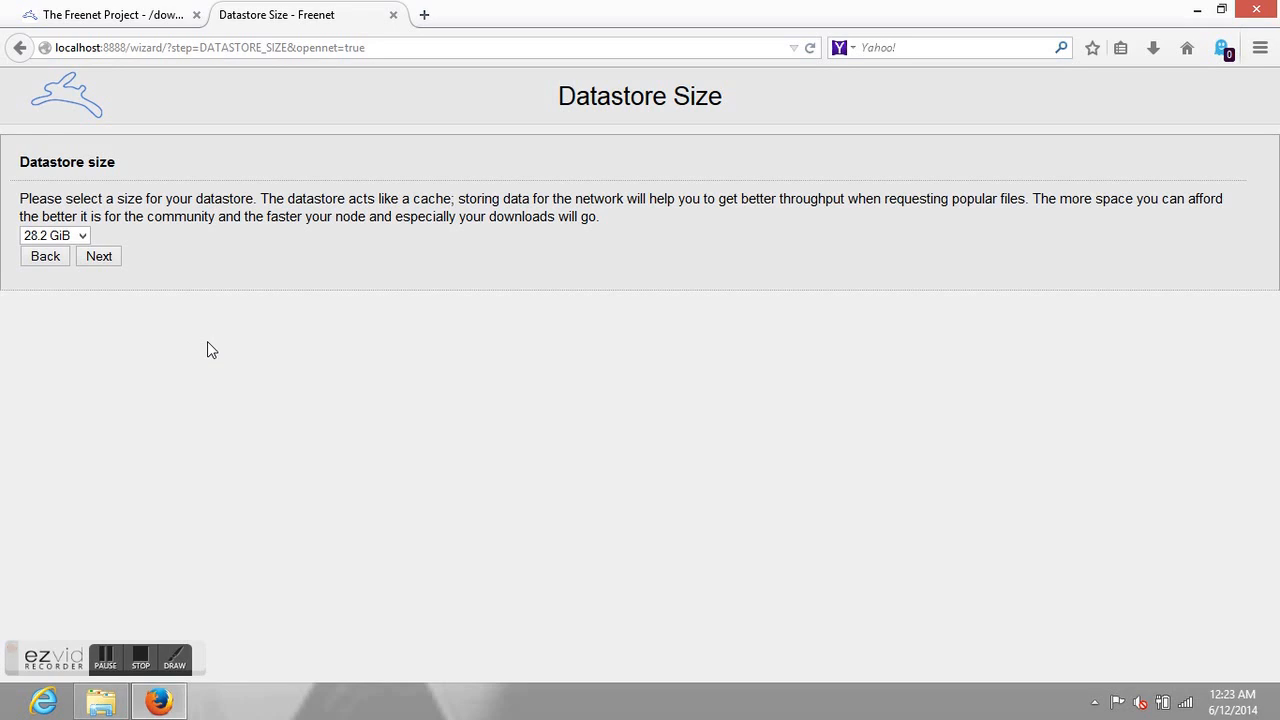
Keep the 28.2 GiB datastore size and continue to the Bandwidth Limits page.
{"action": "left_click", "coordinate": [82, 236]}
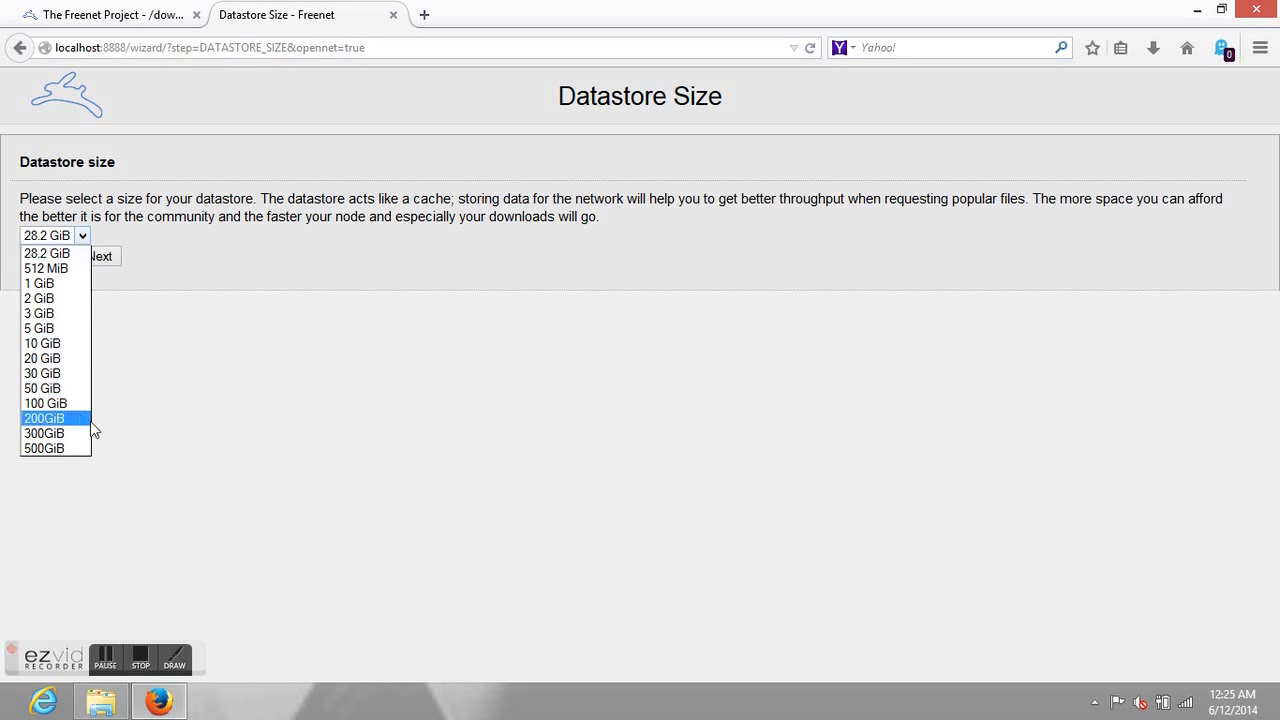
{"action": "left_click", "coordinate": [130, 418]}
{"action": "left_click", "coordinate": [106, 259]}
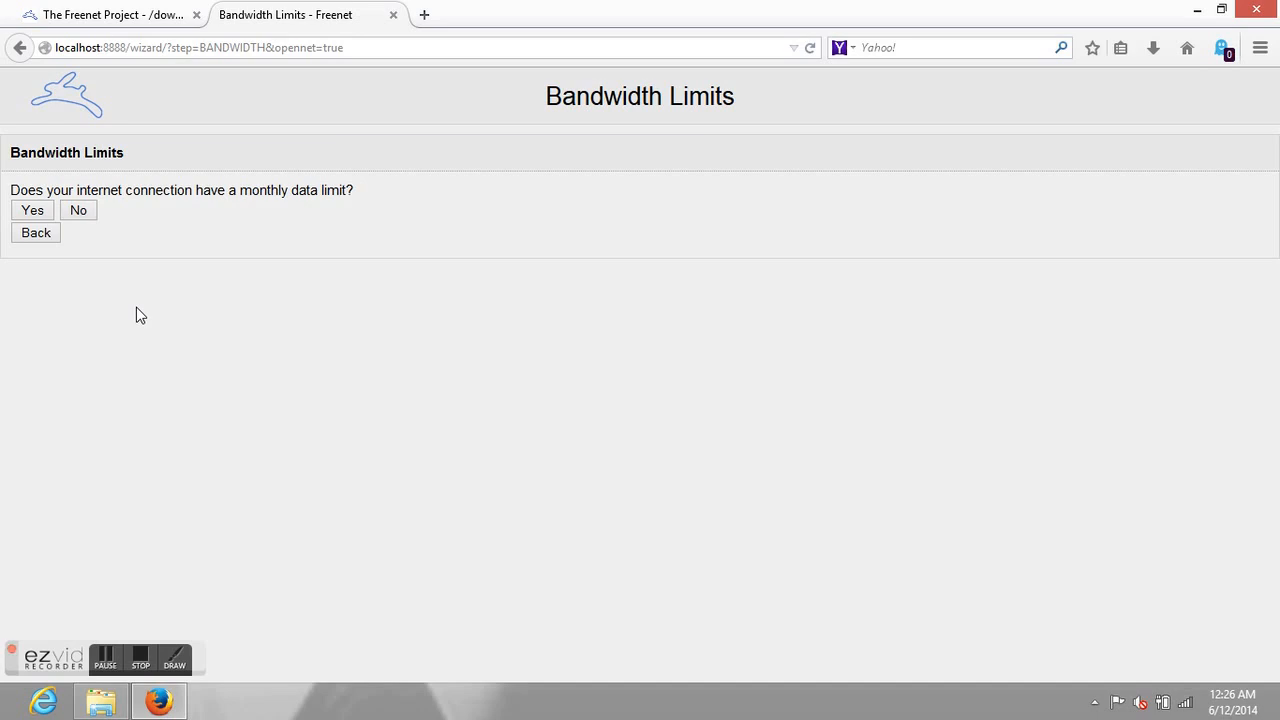
Answer No to a monthly data limit, keep 6 megabits (average ADSL1) and finish setup.
{"action": "left_click", "coordinate": [84, 212]}
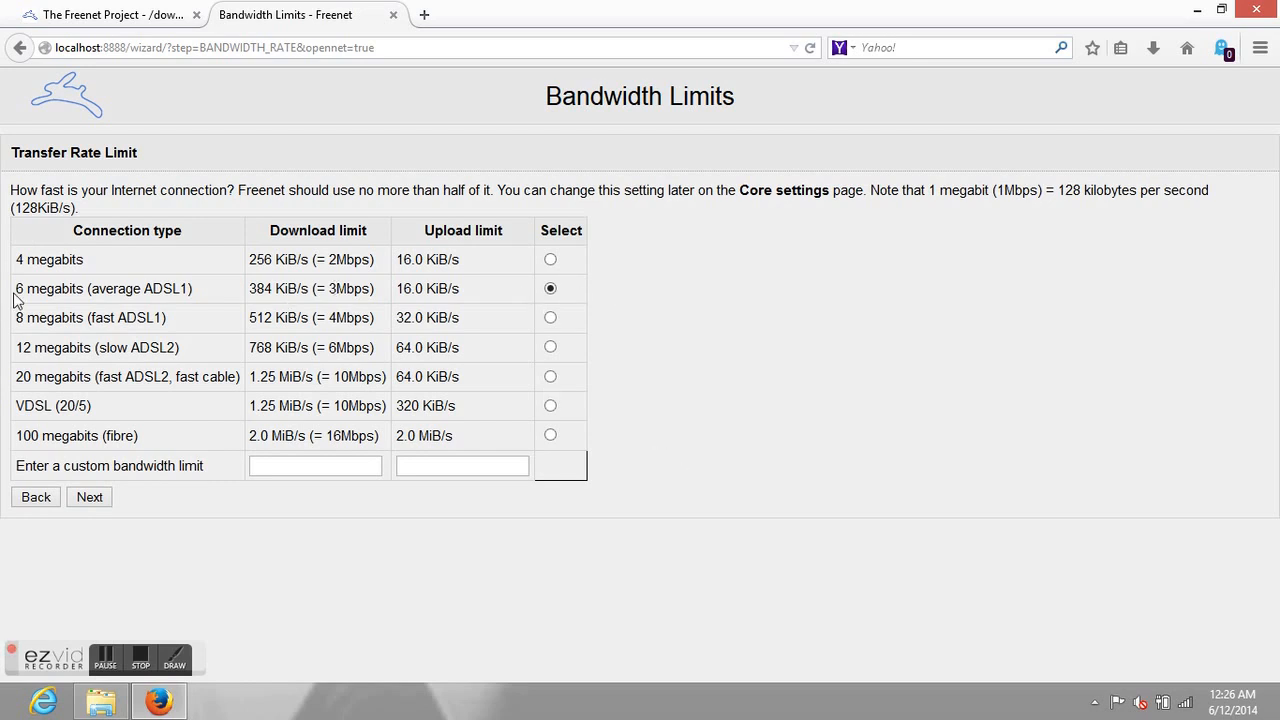
{"action": "left_click_drag", "start_coordinate": [12, 292], "coordinate": [205, 297]}
{"action": "left_click", "coordinate": [208, 296]}
{"action": "left_click", "coordinate": [90, 499]}
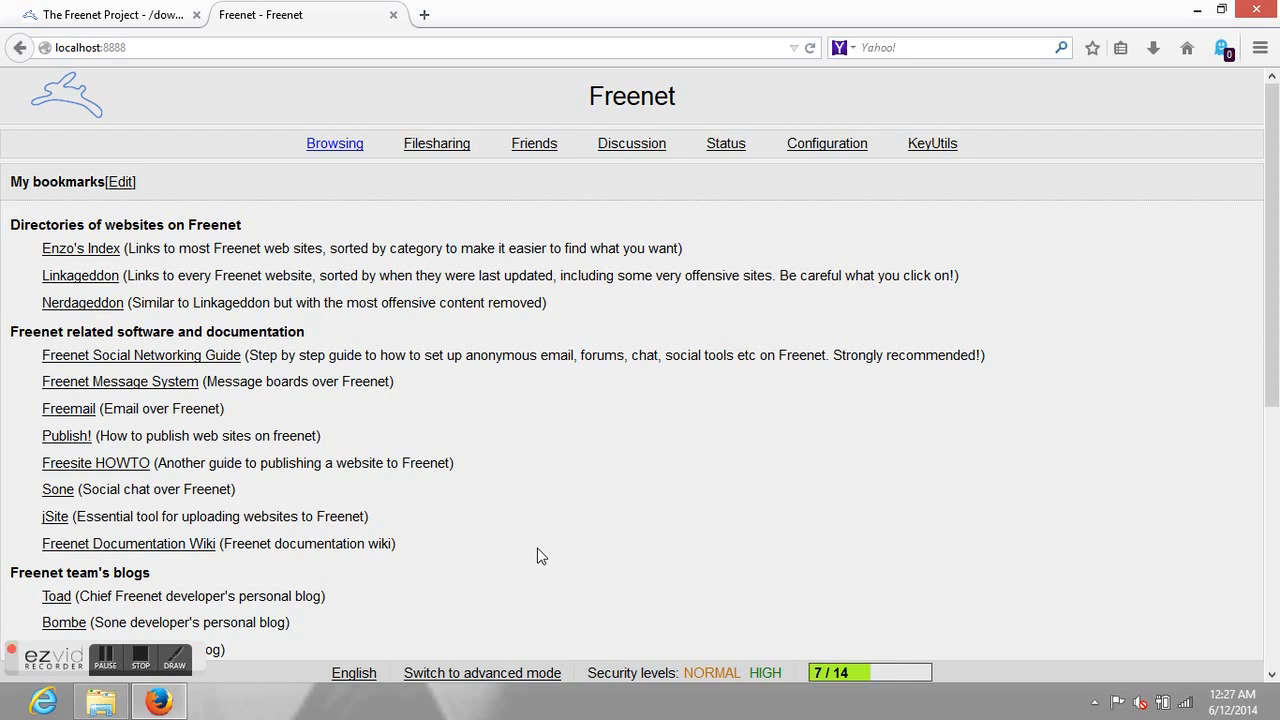
{"action": "scroll", "coordinate": [480, 437], "scroll_direction": "down", "scroll_amount": 2}
{"action": "scroll", "coordinate": [480, 437], "scroll_direction": "down", "scroll_amount": 2}
{"action": "scroll", "coordinate": [480, 437], "scroll_direction": "down", "scroll_amount": 2}
{"action": "scroll", "coordinate": [480, 437], "scroll_direction": "down", "scroll_amount": 2}
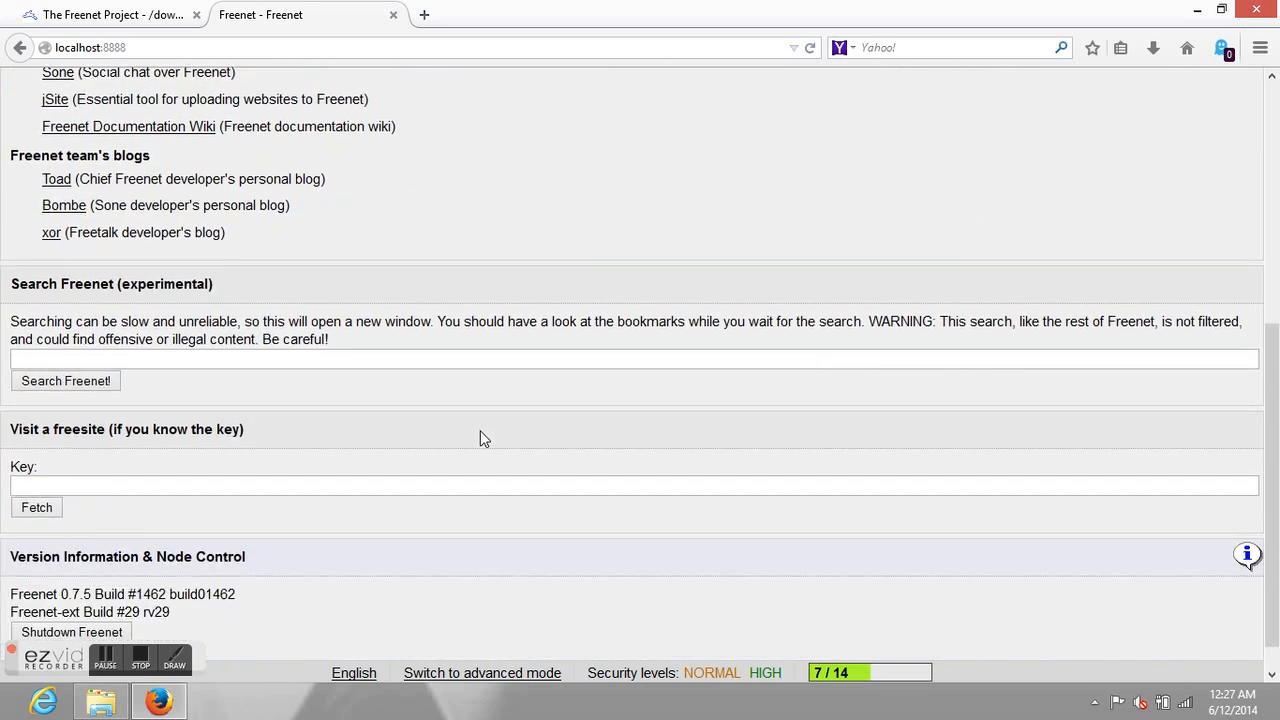
Switch Freenet to advanced mode and open the Security levels page from the status bar.
{"action": "left_click", "coordinate": [431, 676]}
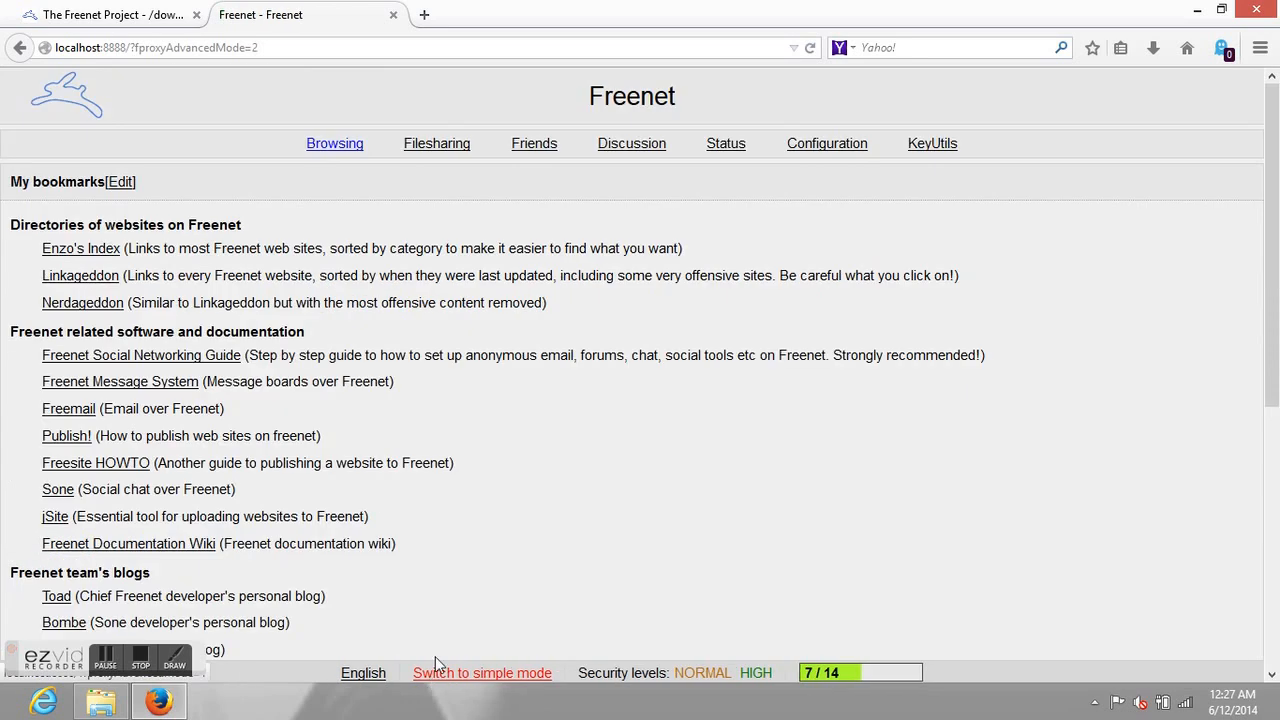
{"action": "left_click_drag", "start_coordinate": [578, 673], "coordinate": [675, 690]}
{"action": "left_click", "coordinate": [681, 679]}
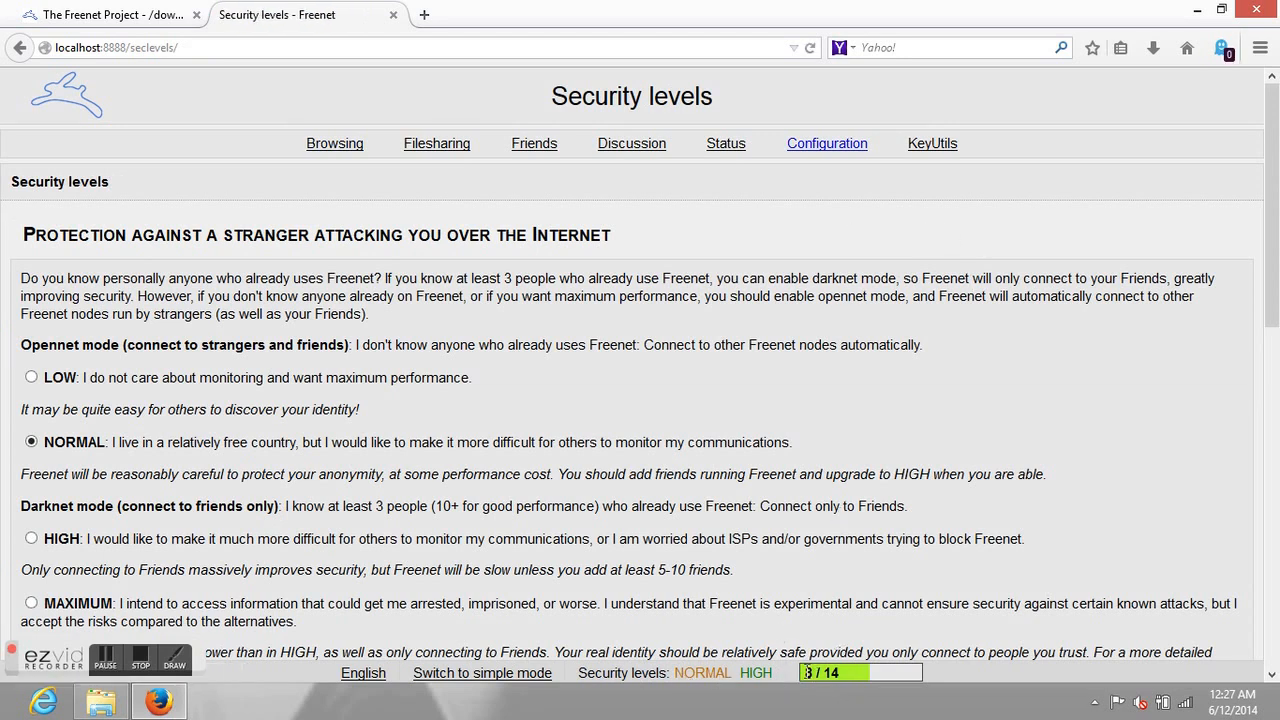
Clear a stray text selection in the footer while the Connect to a Friend page shows.
{"action": "left_click_drag", "start_coordinate": [804, 673], "coordinate": [857, 680]}
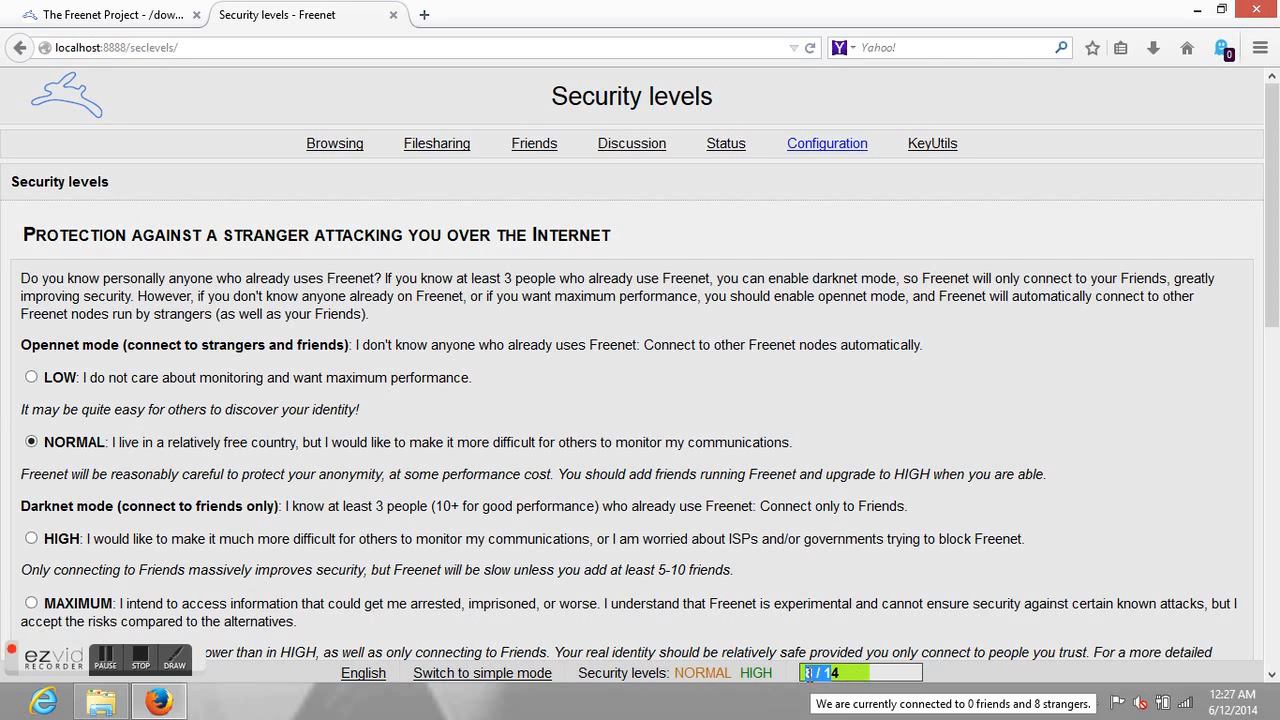
{"action": "mouse_move", "coordinate": [820, 673]}
{"action": "left_click", "coordinate": [996, 414]}
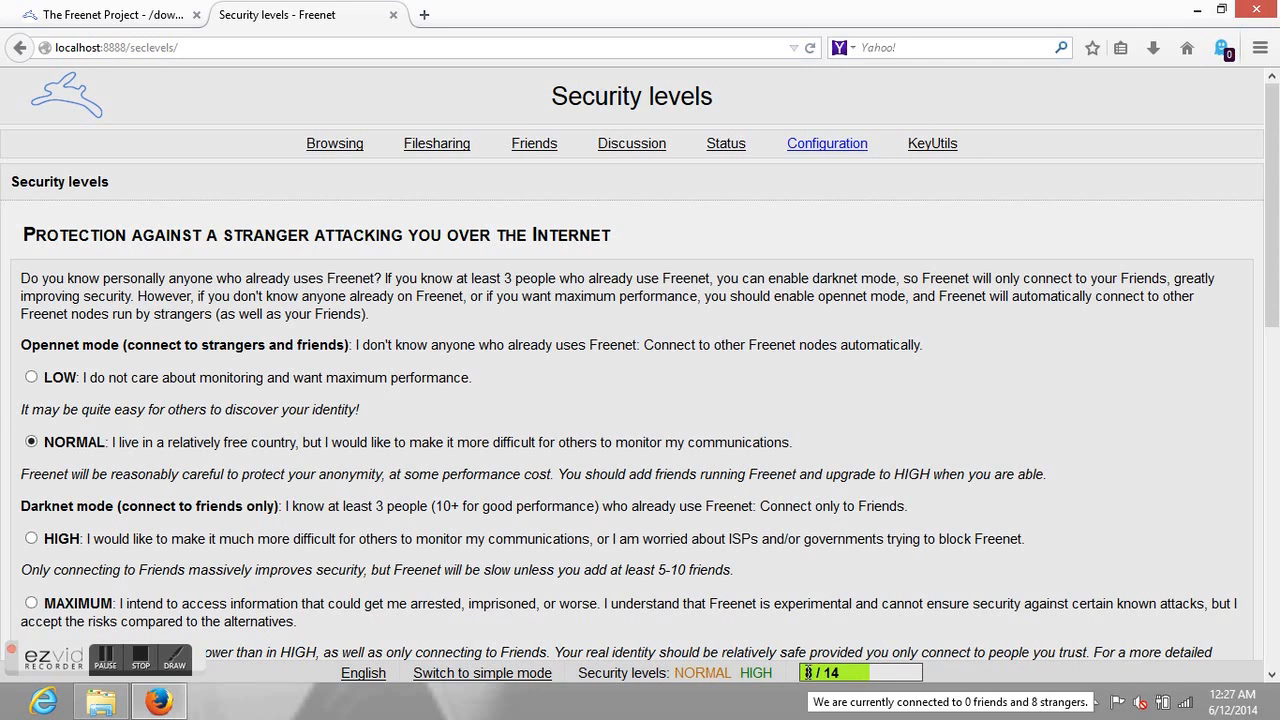
Go to Connecting to friends and focus the node reference box before heading to Core settings.
{"action": "mouse_move", "coordinate": [534, 143]}
{"action": "left_click", "coordinate": [545, 163]}
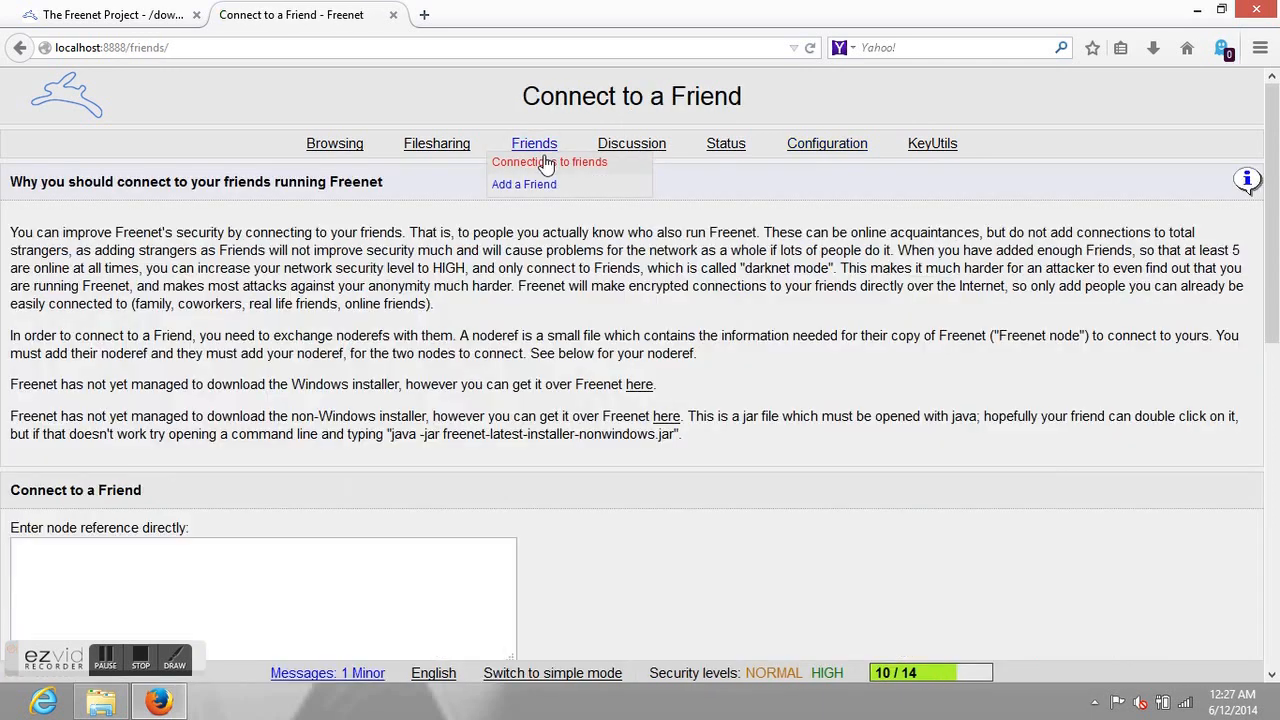
{"action": "scroll", "coordinate": [700, 400], "scroll_direction": "down", "scroll_amount": 2}
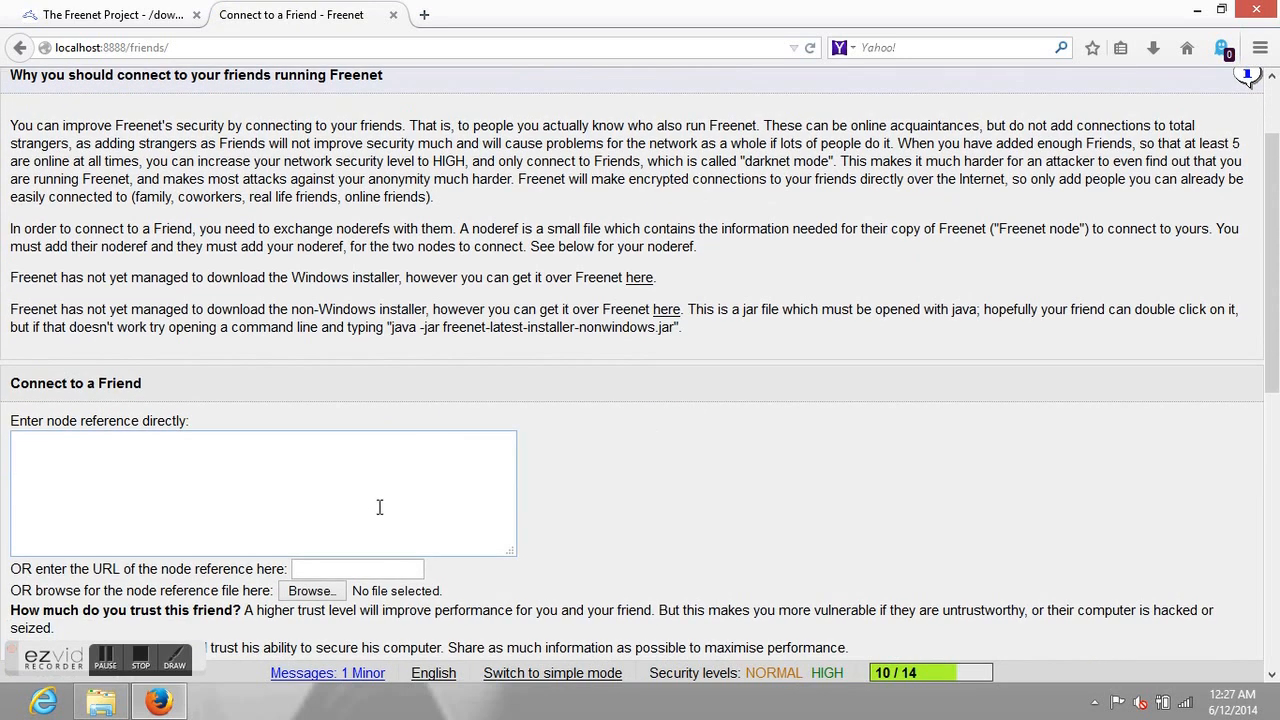
{"action": "left_click", "coordinate": [373, 501]}
{"action": "scroll", "coordinate": [265, 468], "scroll_direction": "up", "scroll_amount": 2}
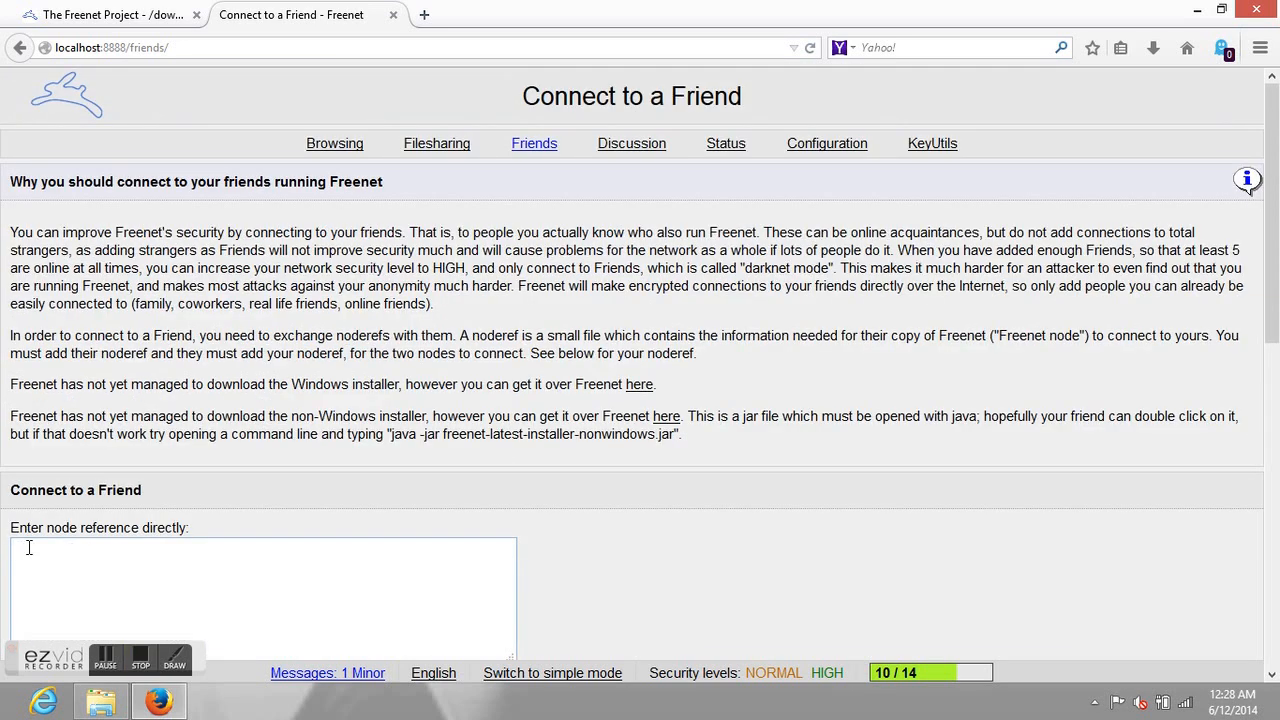
{"action": "left_click", "coordinate": [29, 547]}
{"action": "mouse_move", "coordinate": [827, 143]}
{"action": "left_click", "coordinate": [829, 295]}
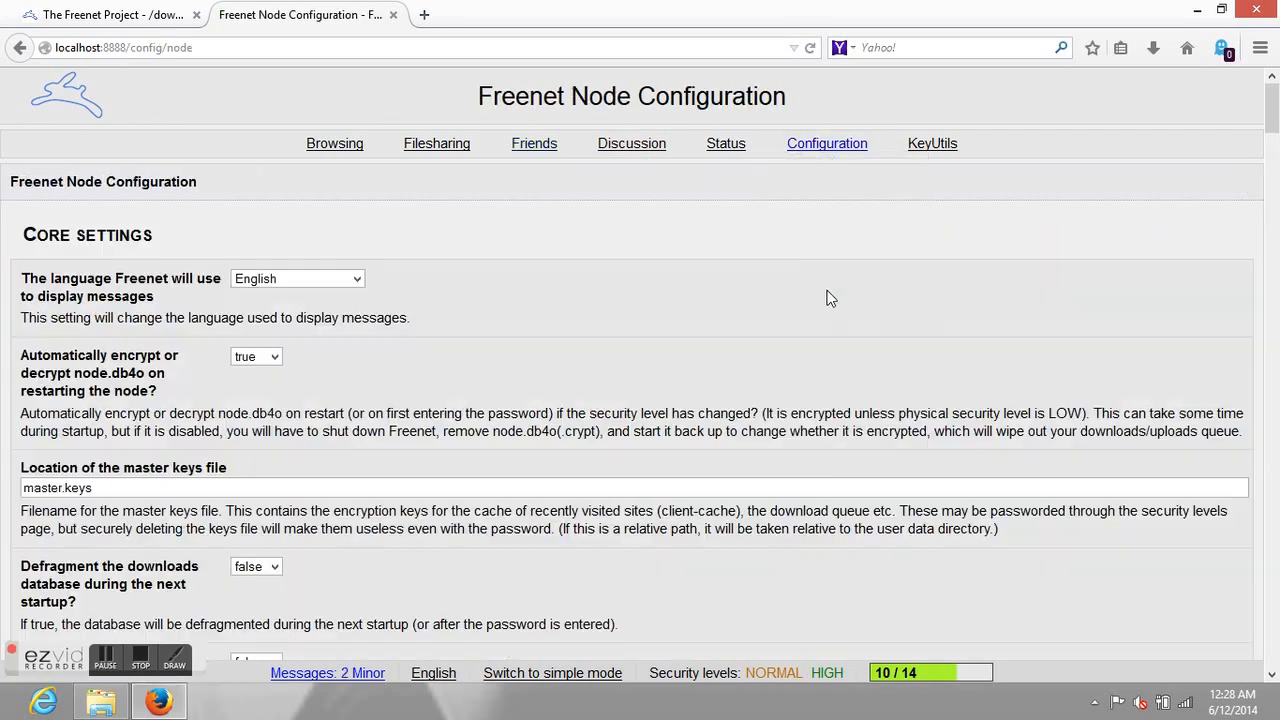
{"action": "scroll", "coordinate": [830, 292], "scroll_direction": "down", "scroll_amount": 2}
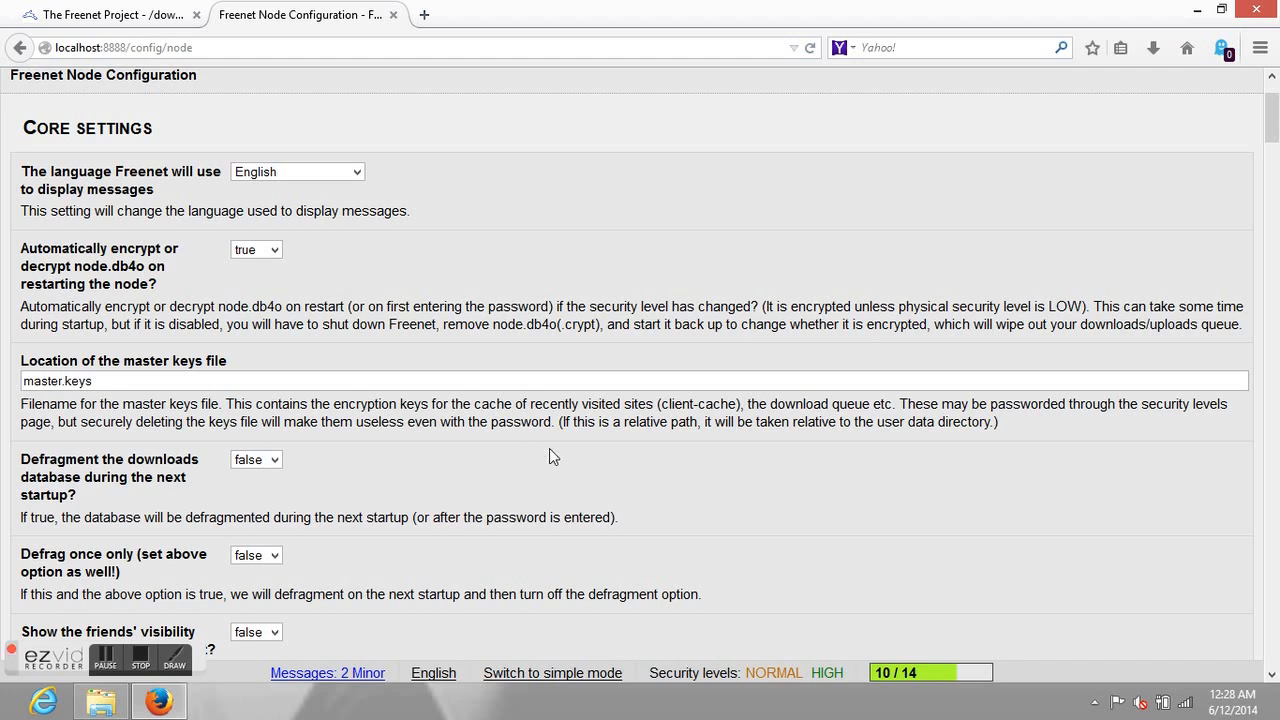
{"action": "scroll", "coordinate": [549, 448], "scroll_direction": "down", "scroll_amount": 4}
{"action": "scroll", "coordinate": [549, 448], "scroll_direction": "down", "scroll_amount": 2}
{"action": "scroll", "coordinate": [549, 448], "scroll_direction": "down", "scroll_amount": 2}
{"action": "scroll", "coordinate": [550, 445], "scroll_direction": "down", "scroll_amount": 2}
{"action": "scroll", "coordinate": [551, 450], "scroll_direction": "up", "scroll_amount": 8}
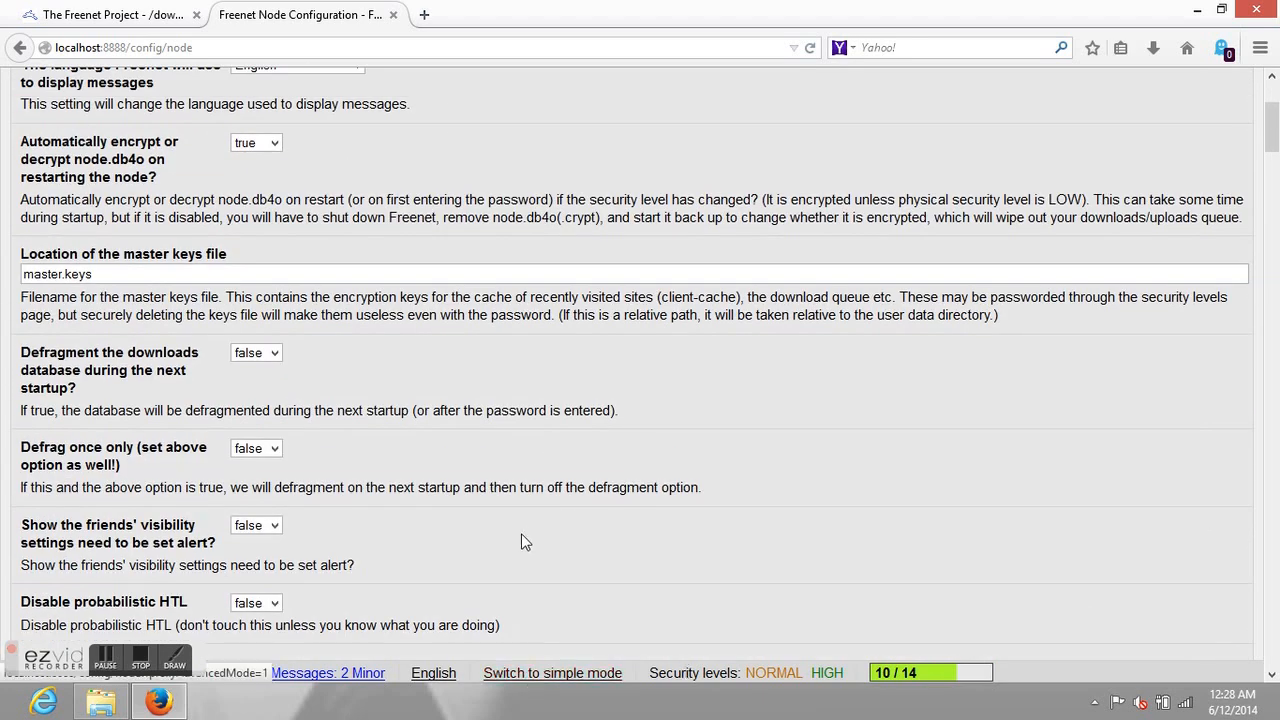
{"action": "scroll", "coordinate": [524, 535], "scroll_direction": "up", "scroll_amount": 4}
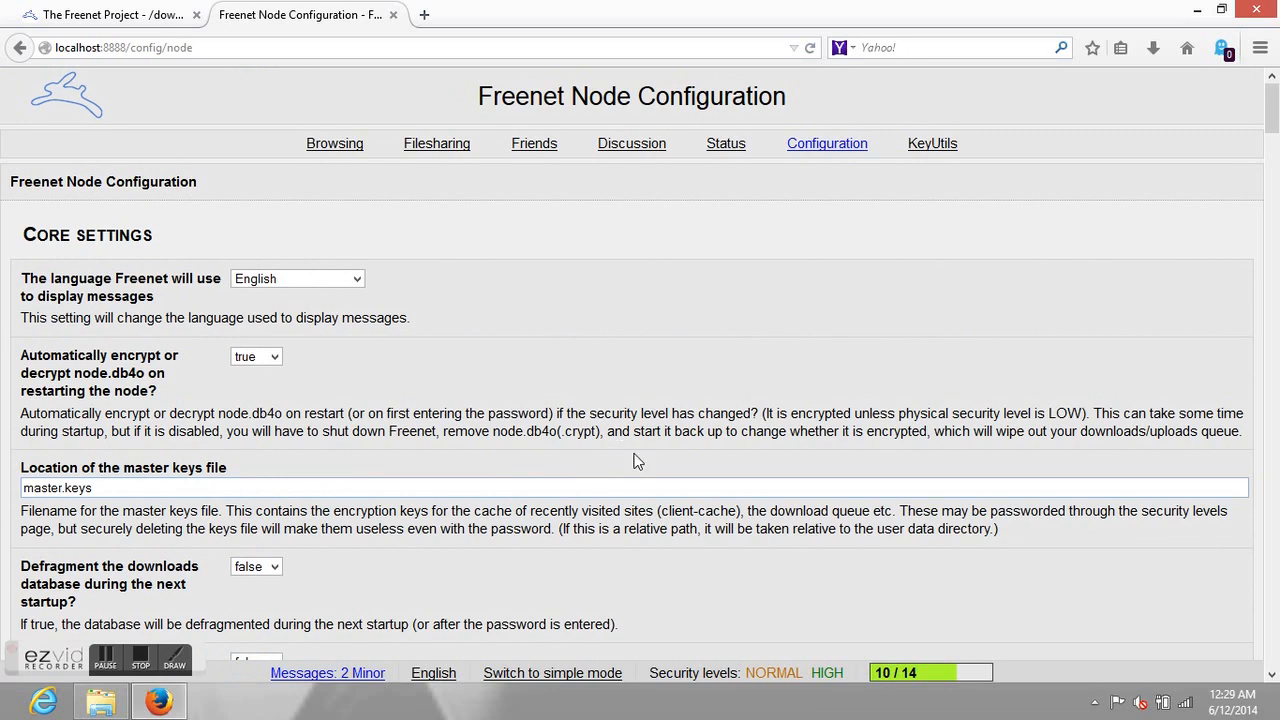
{"action": "scroll", "coordinate": [637, 460], "scroll_direction": "down", "scroll_amount": 5}
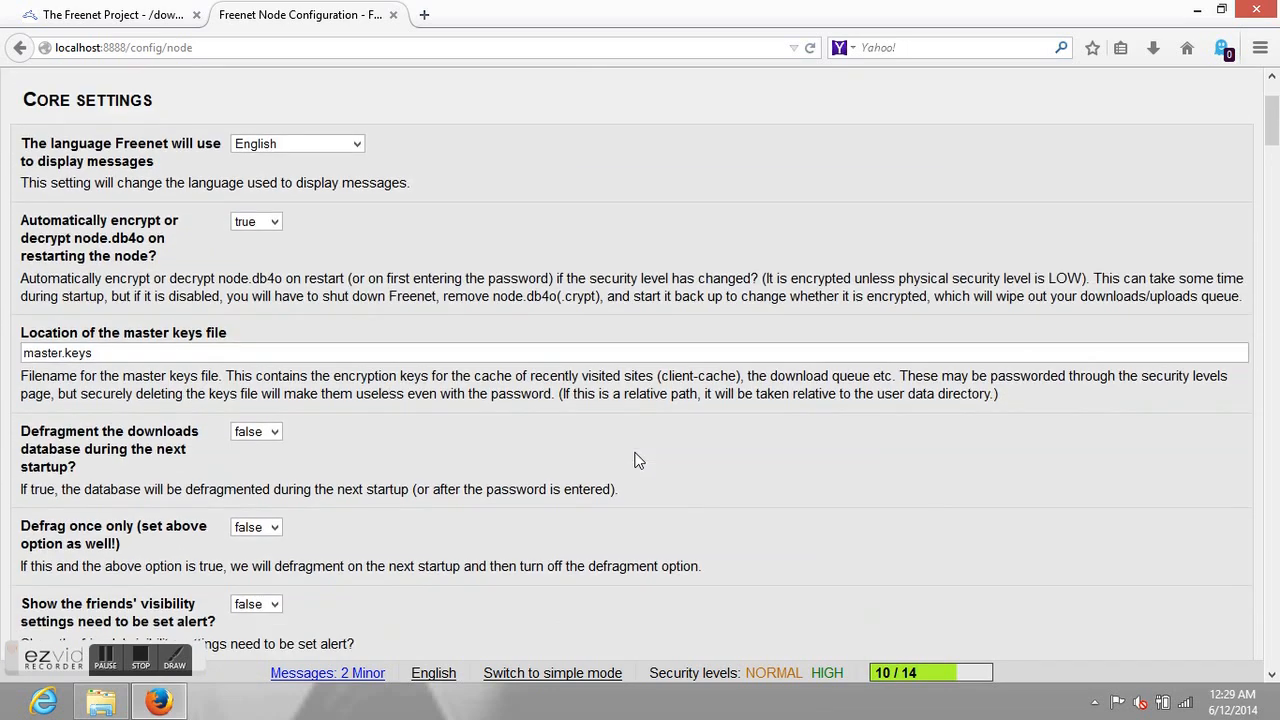
{"action": "scroll", "coordinate": [637, 460], "scroll_direction": "down", "scroll_amount": 2}
{"action": "scroll", "coordinate": [637, 460], "scroll_direction": "down", "scroll_amount": 3}
{"action": "scroll", "coordinate": [637, 460], "scroll_direction": "down", "scroll_amount": 2}
{"action": "scroll", "coordinate": [637, 460], "scroll_direction": "down", "scroll_amount": 2}
{"action": "scroll", "coordinate": [637, 459], "scroll_direction": "down", "scroll_amount": 2}
{"action": "scroll", "coordinate": [637, 459], "scroll_direction": "down", "scroll_amount": 2}
{"action": "scroll", "coordinate": [638, 455], "scroll_direction": "down", "scroll_amount": 1}
{"action": "scroll", "coordinate": [640, 446], "scroll_direction": "down", "scroll_amount": 3}
{"action": "scroll", "coordinate": [640, 446], "scroll_direction": "down", "scroll_amount": 3}
{"action": "scroll", "coordinate": [640, 446], "scroll_direction": "down", "scroll_amount": 4}
{"action": "scroll", "coordinate": [640, 446], "scroll_direction": "down", "scroll_amount": 2}
{"action": "scroll", "coordinate": [640, 446], "scroll_direction": "down", "scroll_amount": 4}
{"action": "scroll", "coordinate": [642, 450], "scroll_direction": "down", "scroll_amount": 5}
{"action": "scroll", "coordinate": [642, 450], "scroll_direction": "down", "scroll_amount": 2}
{"action": "scroll", "coordinate": [642, 450], "scroll_direction": "down", "scroll_amount": 1}
{"action": "scroll", "coordinate": [642, 450], "scroll_direction": "down", "scroll_amount": 1}
{"action": "scroll", "coordinate": [642, 450], "scroll_direction": "down", "scroll_amount": 2}
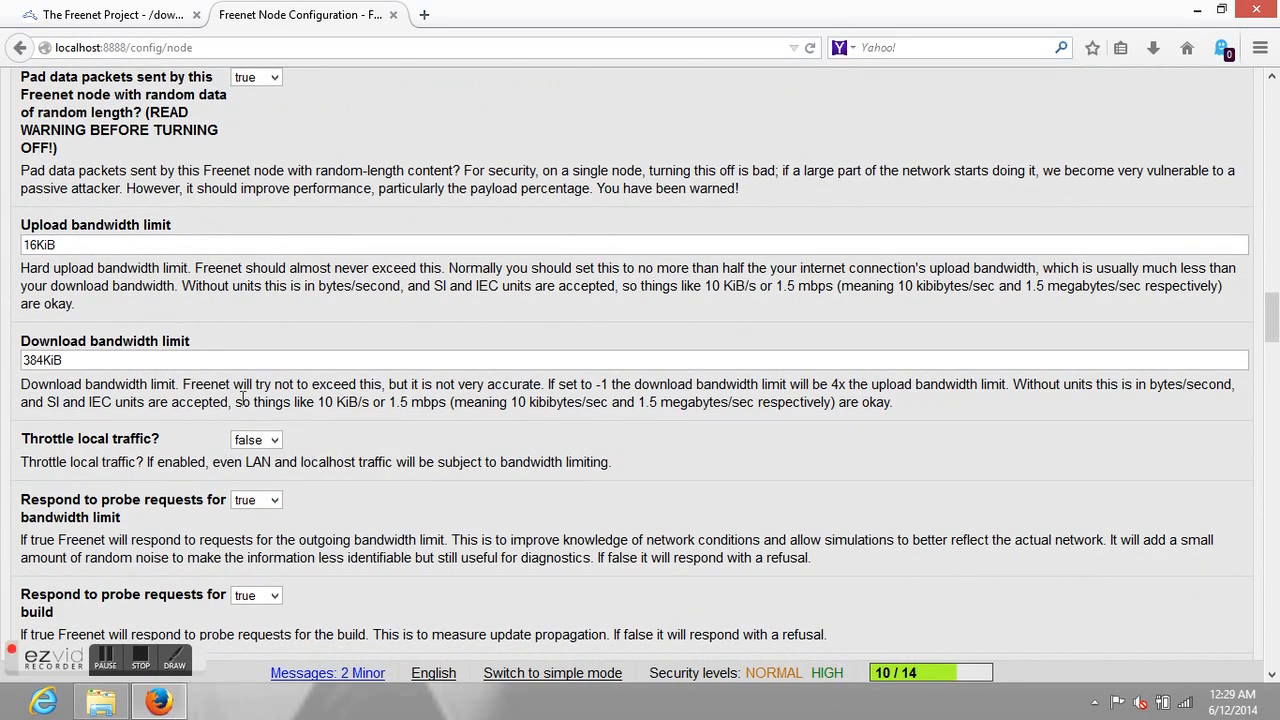
Set Throttle local traffic to true and select the 16KiB upload bandwidth limit for editing.
{"action": "left_click", "coordinate": [275, 443]}
{"action": "left_click", "coordinate": [268, 459]}
{"action": "left_click_drag", "start_coordinate": [148, 462], "coordinate": [640, 468]}
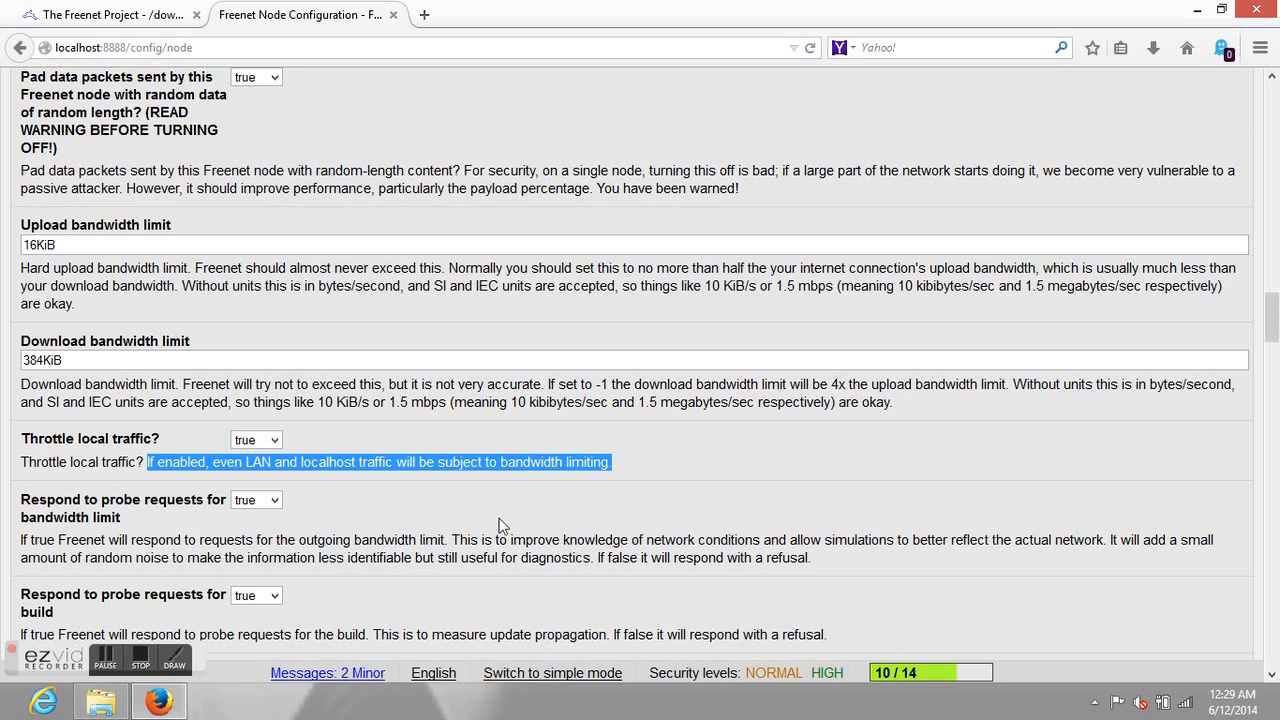
{"action": "double_click", "coordinate": [75, 246]}
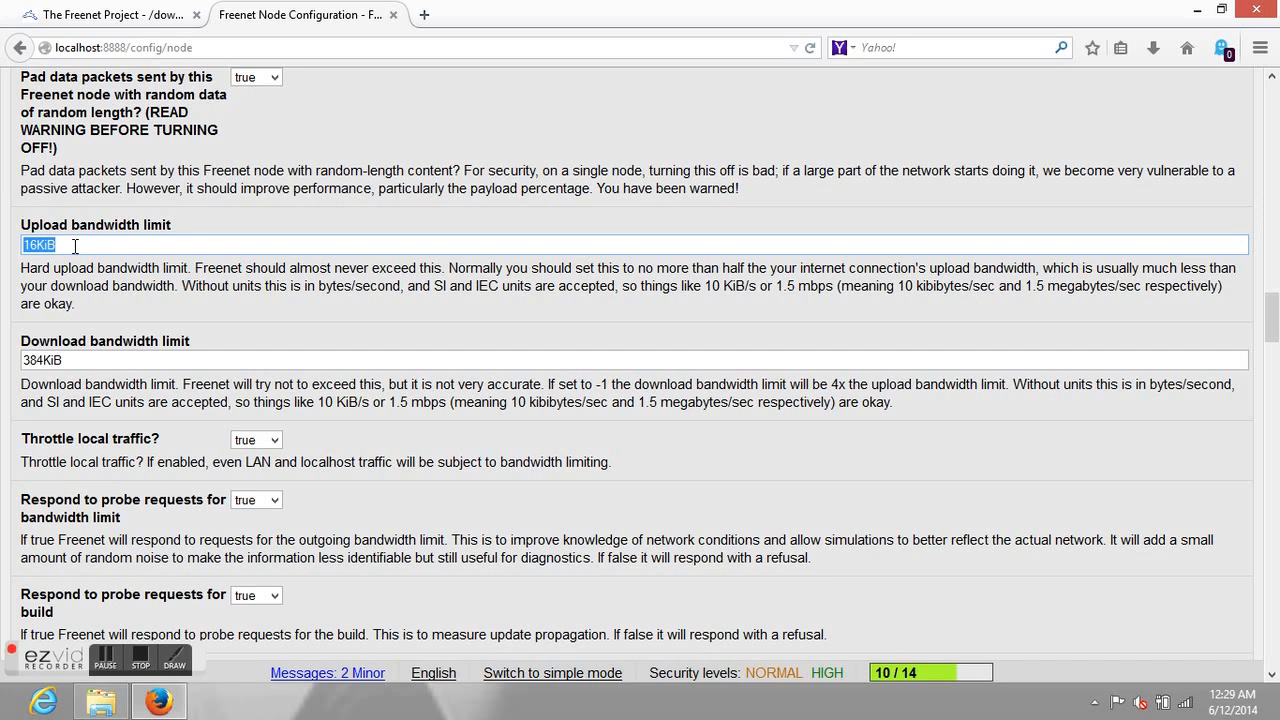
Search Google for 'speed test.net' in a new tab, open Speedtest.net, then return to Freenet.
{"action": "left_click", "coordinate": [426, 15]}
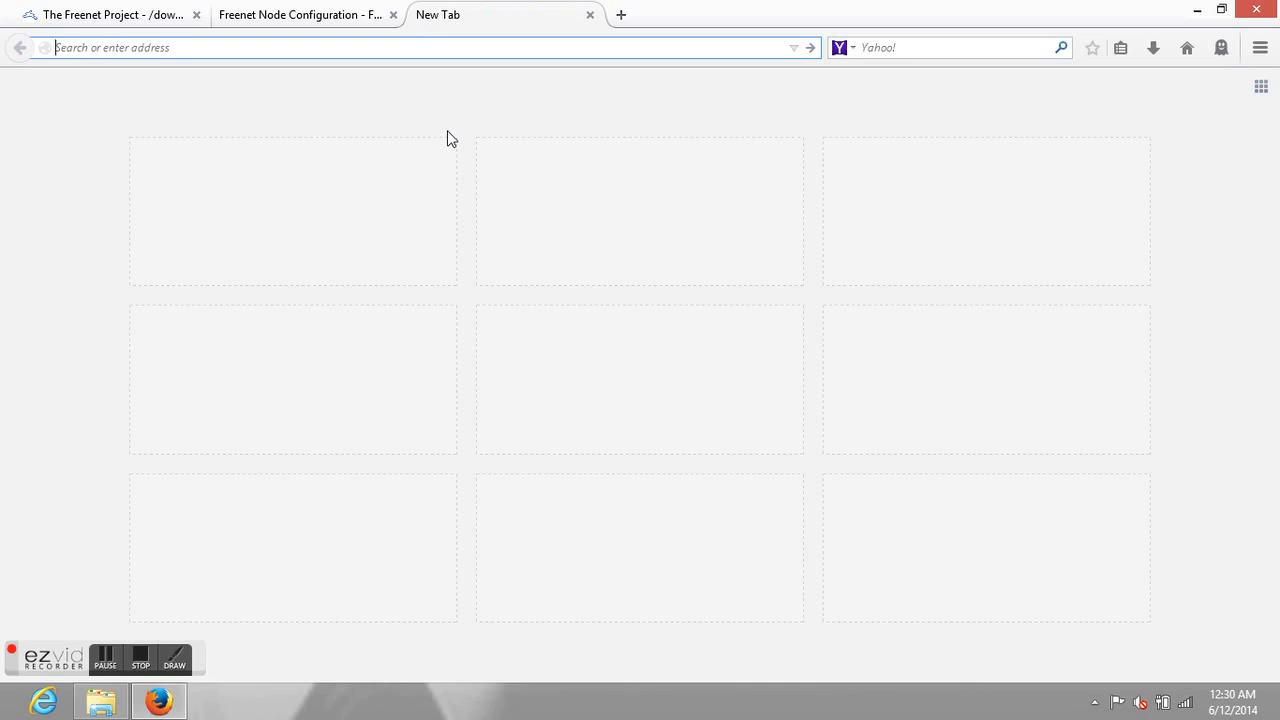
{"action": "type", "text": "GOOGLE.COM"}
{"action": "key", "text": "Return"}
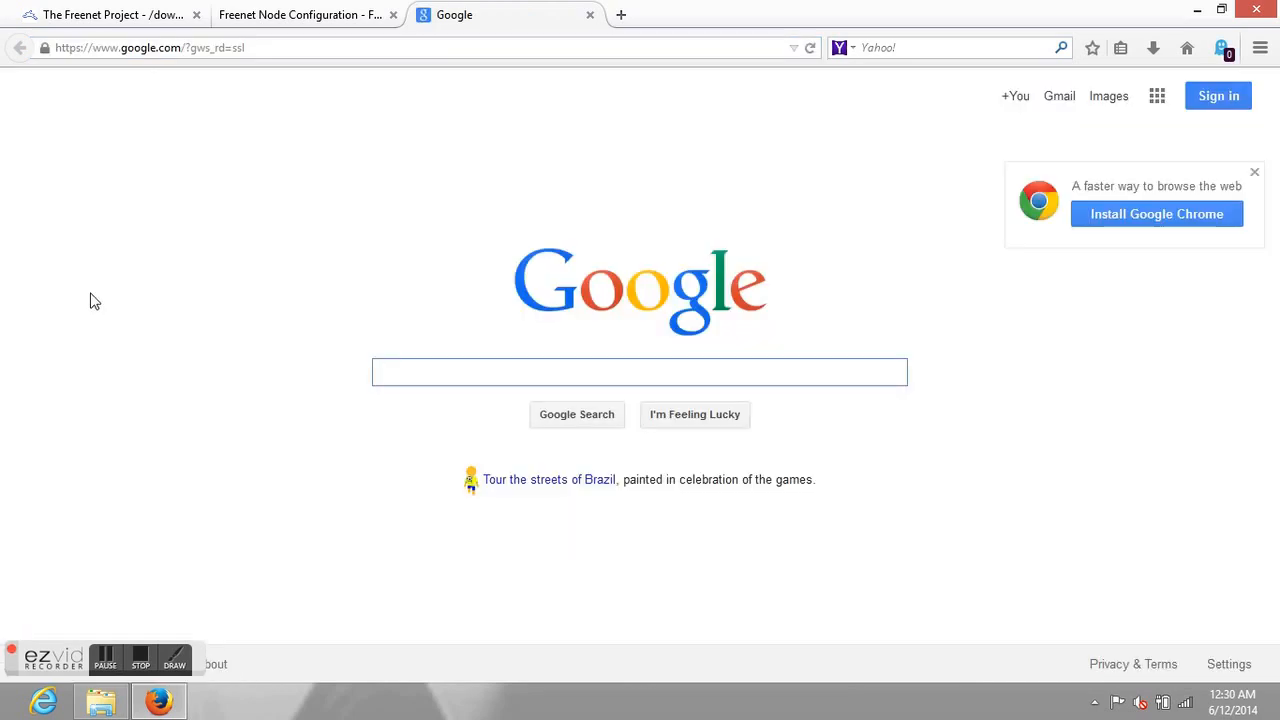
{"action": "type", "text": "speen"}
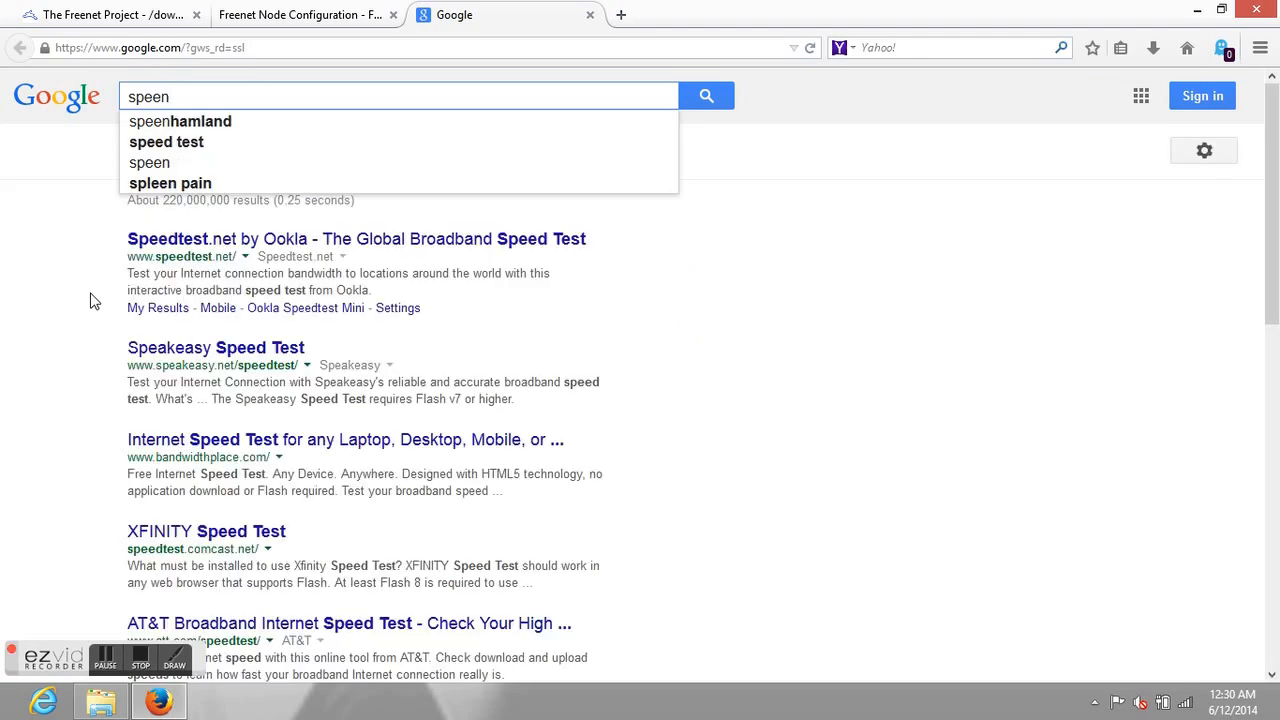
{"action": "key", "text": "Down"}
{"action": "key", "text": "Down"}
{"action": "type", "text": ".net"}
{"action": "key", "text": "Return"}
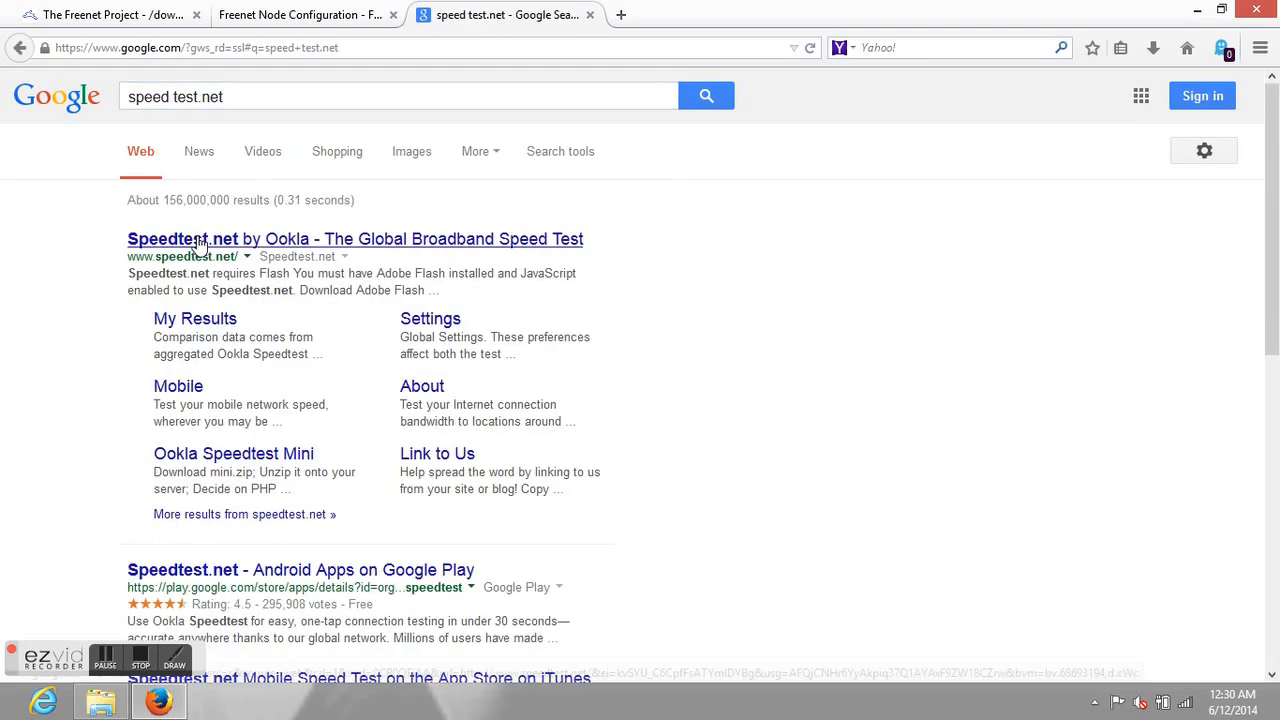
{"action": "left_click", "coordinate": [196, 241]}
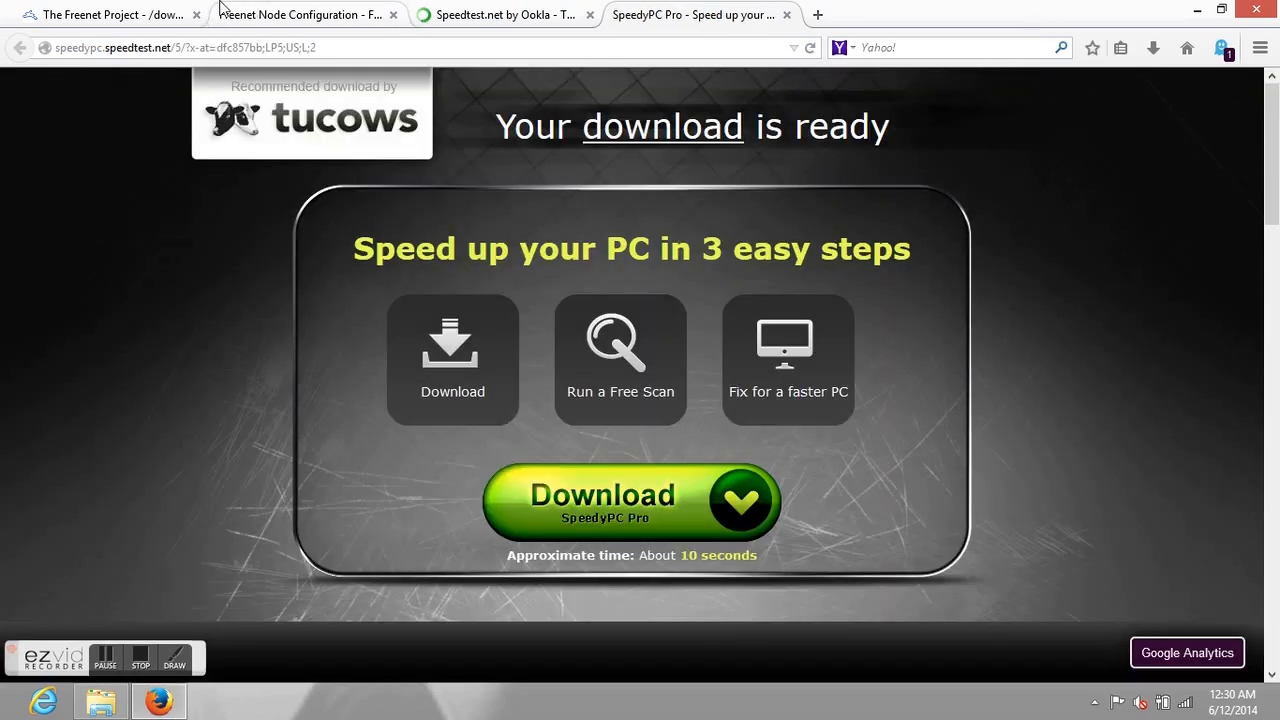
{"action": "left_click", "coordinate": [456, 18]}
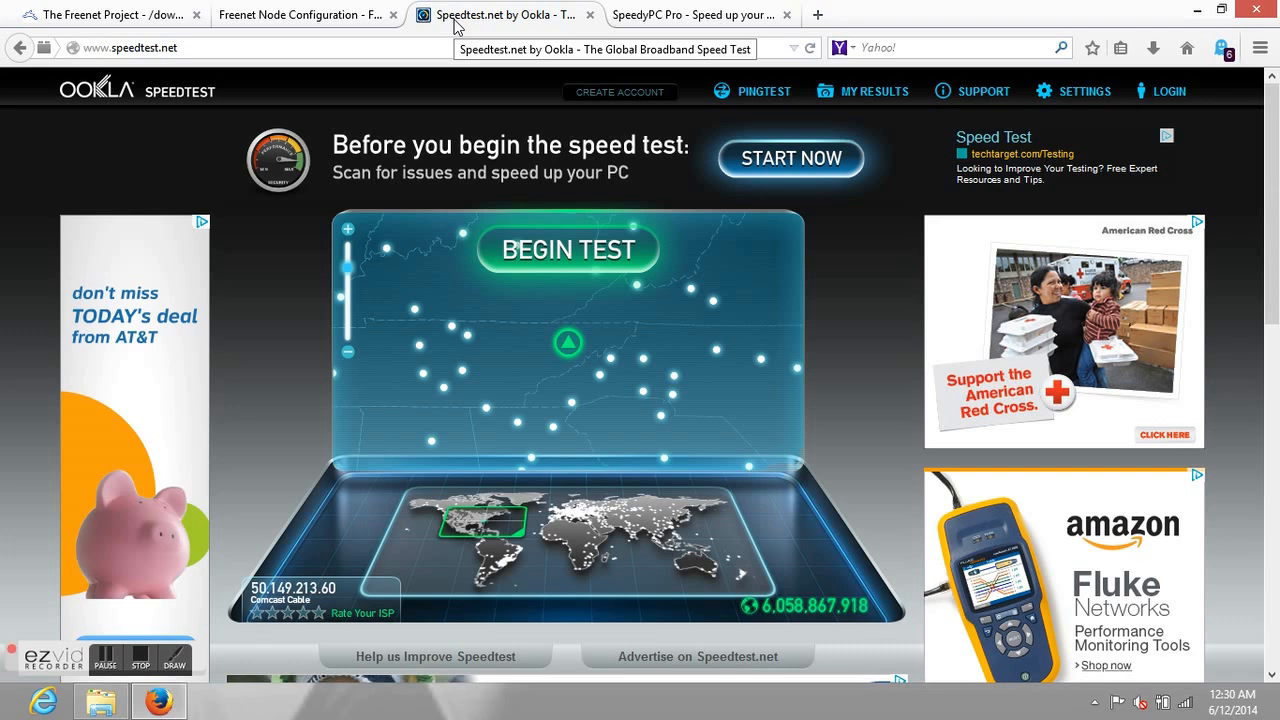
{"action": "left_click", "coordinate": [346, 14]}
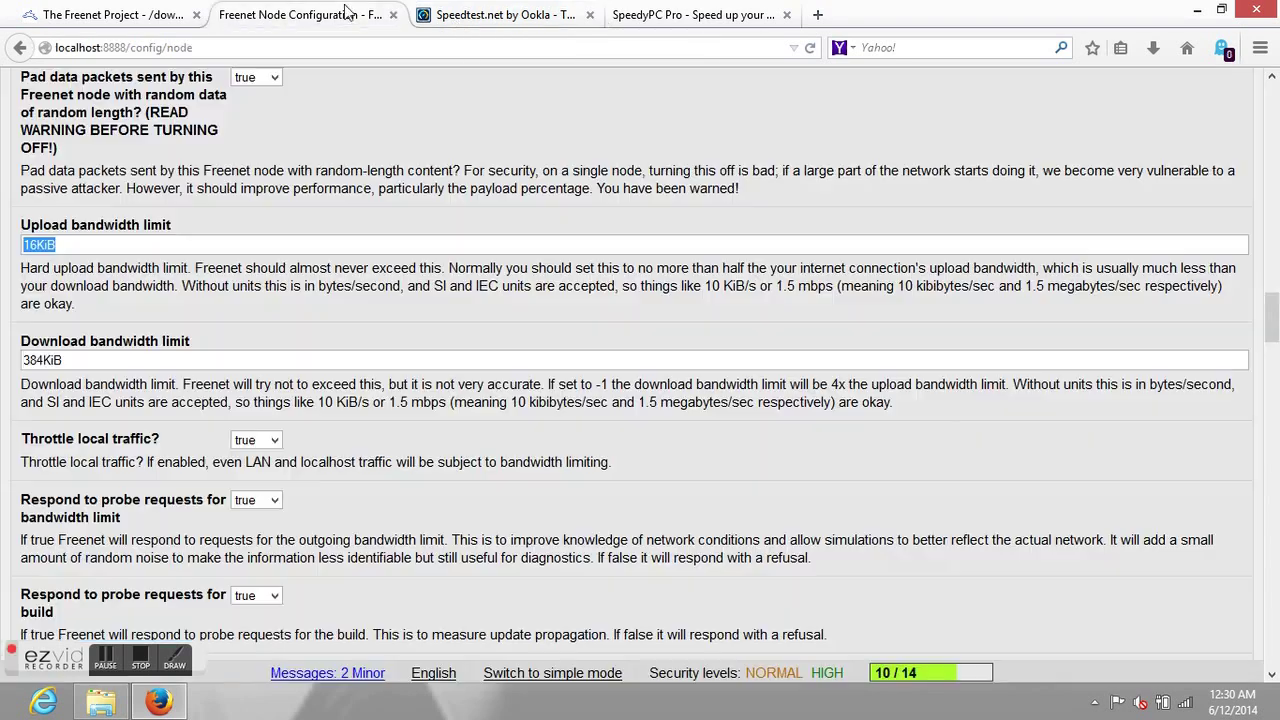
Start the Speedtest.net test, then close the Speedtest and SpeedyPC Pro tabs.
{"action": "left_click", "coordinate": [470, 18]}
{"action": "left_click", "coordinate": [280, 18]}
{"action": "left_click", "coordinate": [450, 8]}
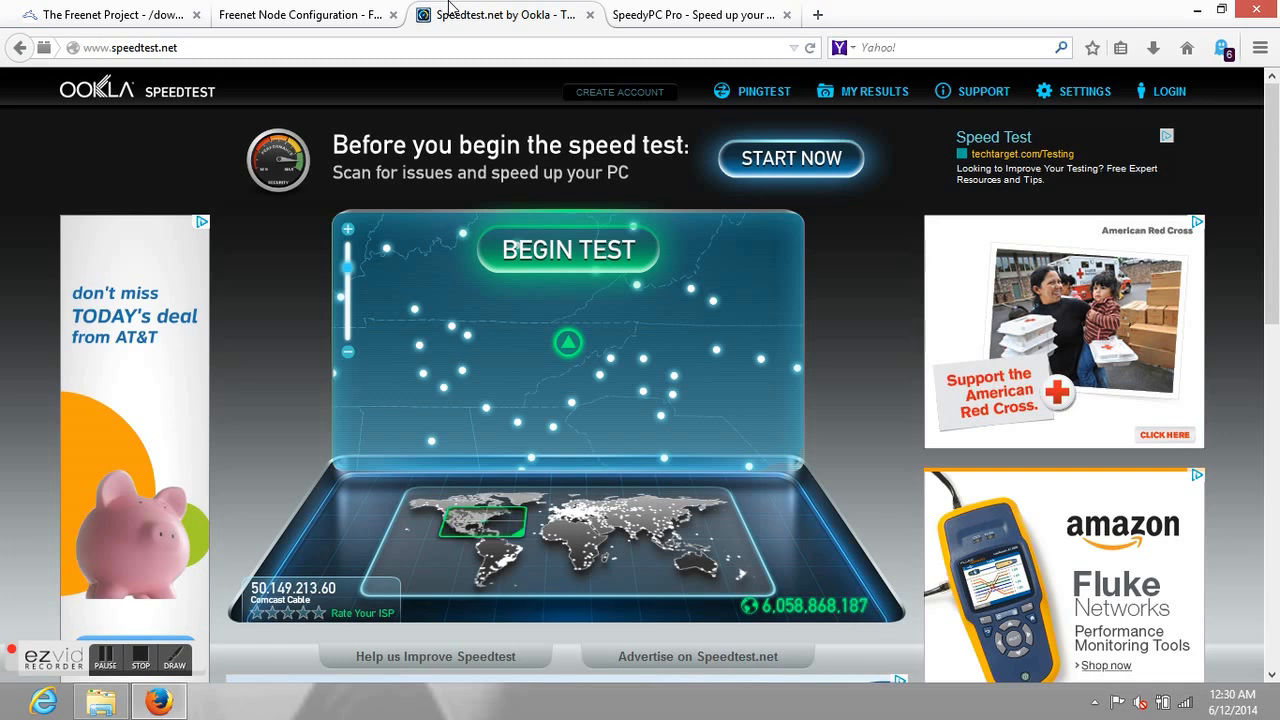
{"action": "left_click", "coordinate": [280, 18]}
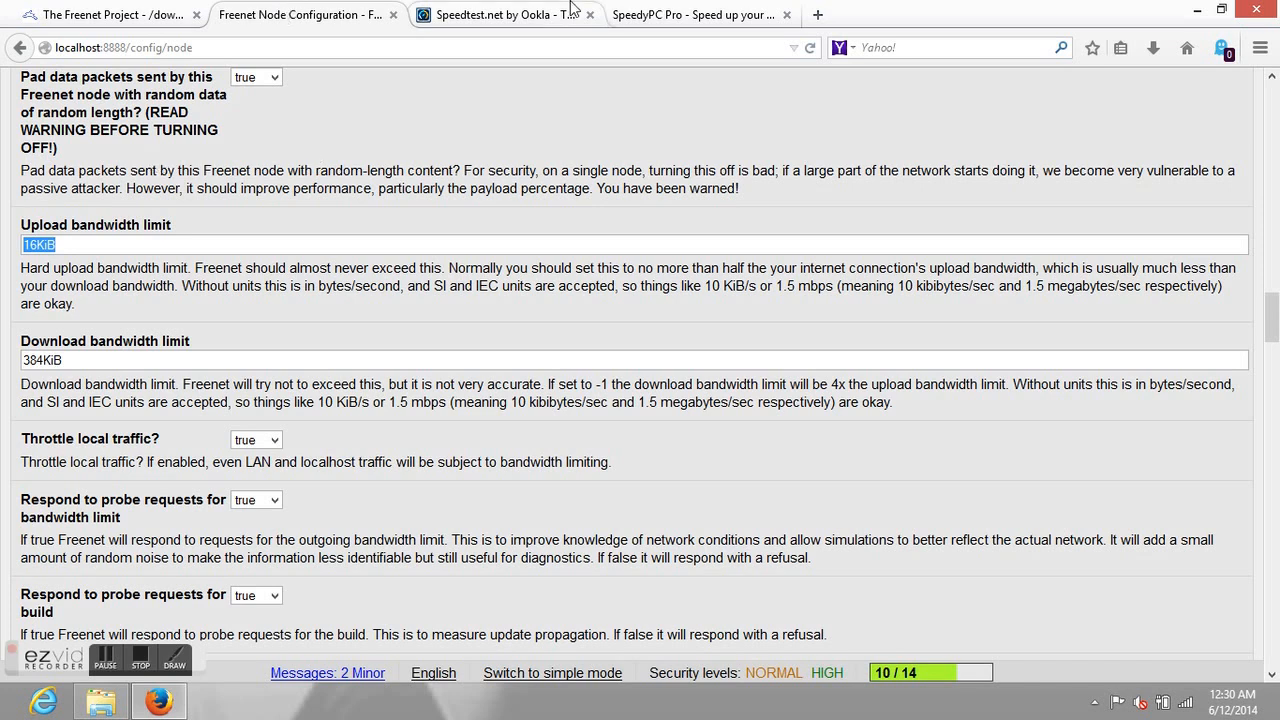
{"action": "left_click", "coordinate": [486, 14]}
{"action": "left_click", "coordinate": [545, 250]}
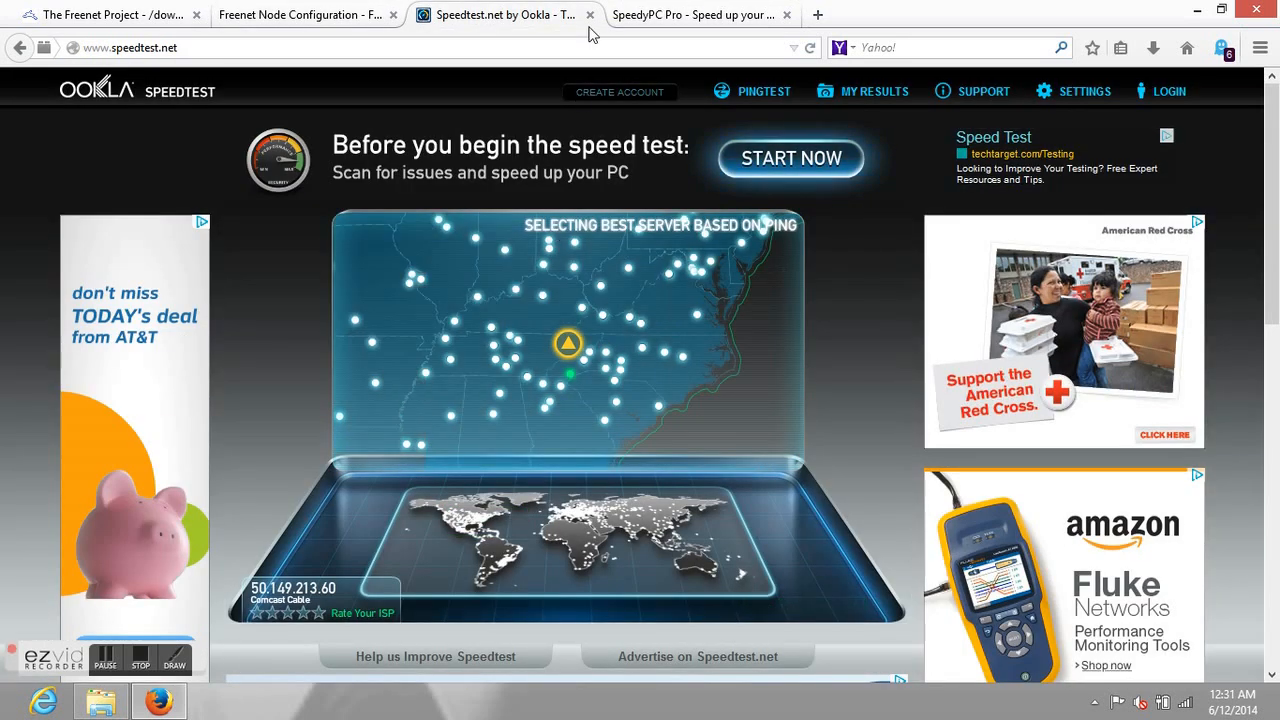
{"action": "left_click", "coordinate": [590, 15]}
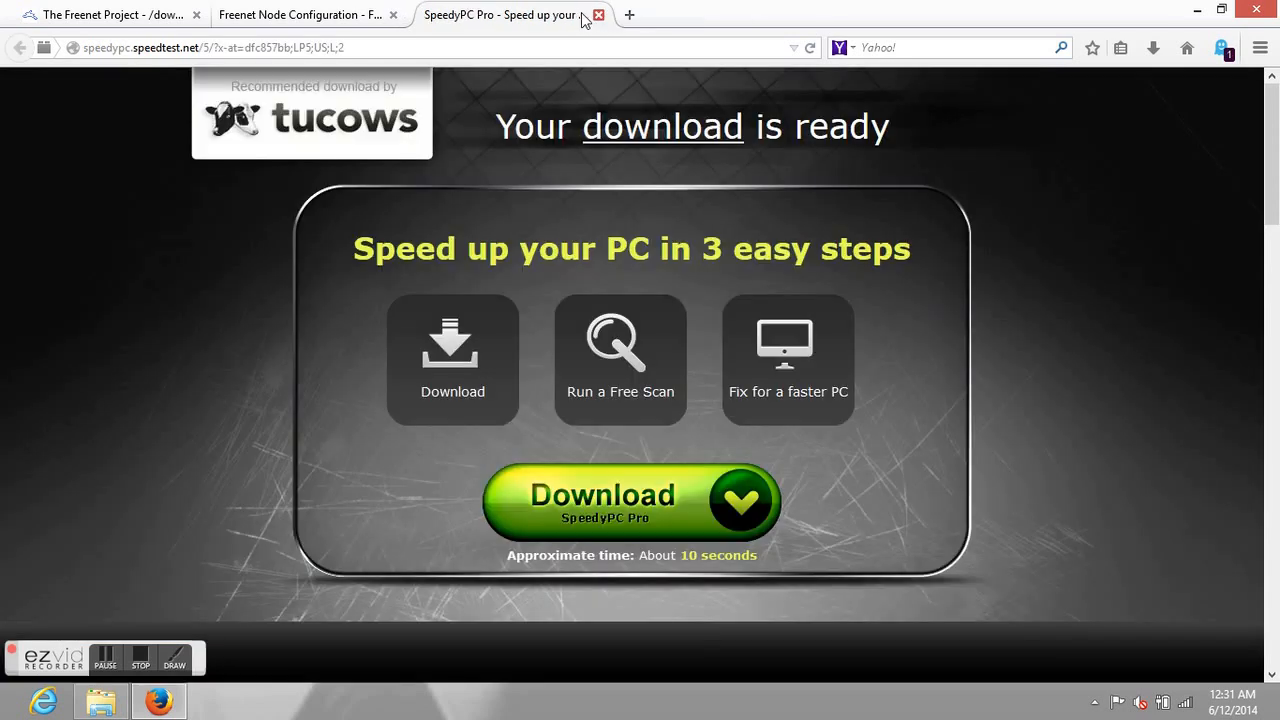
{"action": "left_click", "coordinate": [590, 15]}
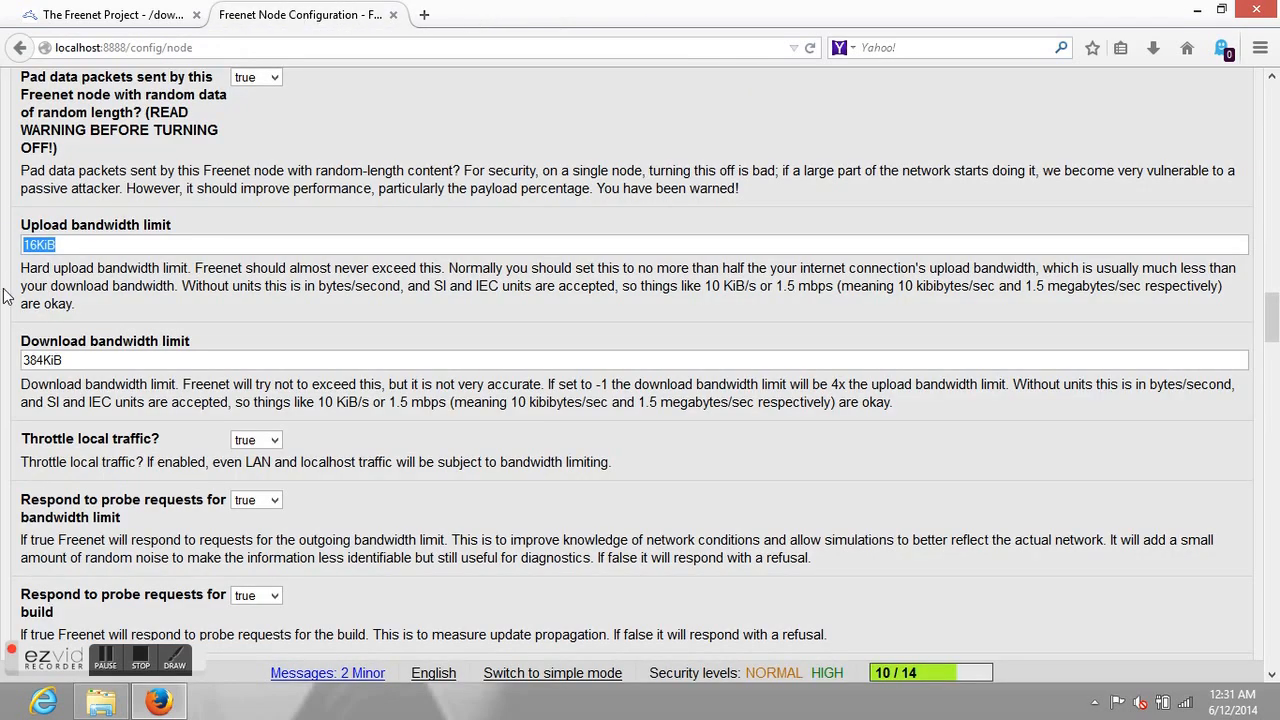
{"action": "scroll", "coordinate": [80, 360], "scroll_direction": "down", "scroll_amount": 2}
{"action": "scroll", "coordinate": [472, 540], "scroll_direction": "down", "scroll_amount": 2}
{"action": "scroll", "coordinate": [473, 540], "scroll_direction": "down", "scroll_amount": 5}
{"action": "scroll", "coordinate": [473, 540], "scroll_direction": "down", "scroll_amount": 3}
{"action": "scroll", "coordinate": [474, 500], "scroll_direction": "down", "scroll_amount": 3}
{"action": "scroll", "coordinate": [476, 495], "scroll_direction": "up", "scroll_amount": 2}
{"action": "scroll", "coordinate": [476, 495], "scroll_direction": "up", "scroll_amount": 7}
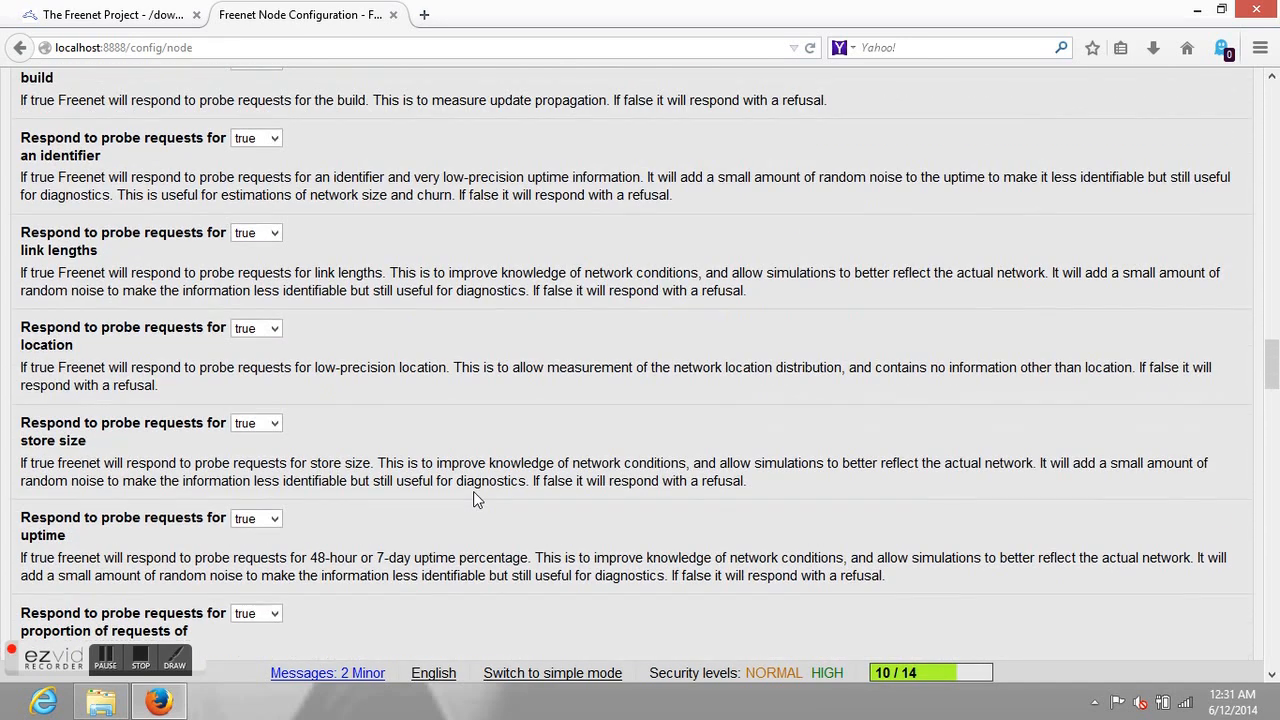
{"action": "scroll", "coordinate": [476, 495], "scroll_direction": "up", "scroll_amount": 5}
{"action": "scroll", "coordinate": [476, 494], "scroll_direction": "down", "scroll_amount": 1}
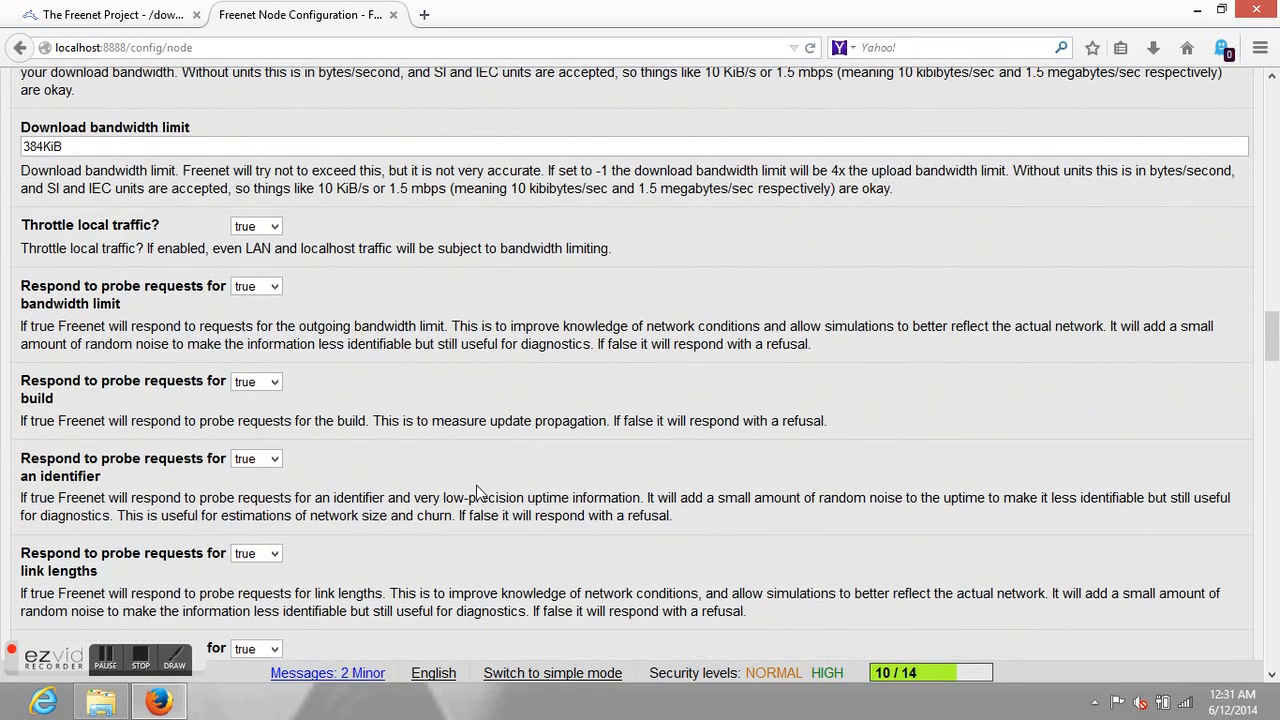
{"action": "scroll", "coordinate": [476, 485], "scroll_direction": "down", "scroll_amount": 7}
{"action": "scroll", "coordinate": [476, 484], "scroll_direction": "down", "scroll_amount": 4}
{"action": "scroll", "coordinate": [476, 484], "scroll_direction": "down", "scroll_amount": 2}
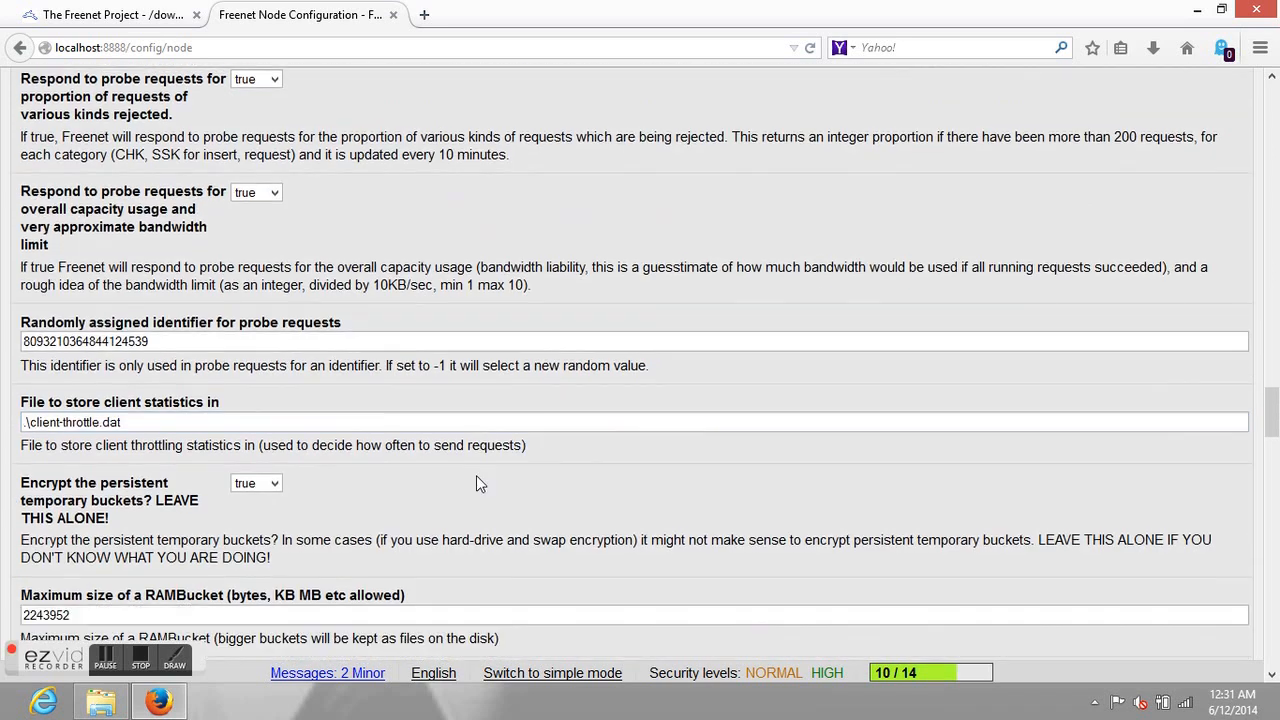
{"action": "scroll", "coordinate": [476, 484], "scroll_direction": "down", "scroll_amount": 2}
{"action": "scroll", "coordinate": [476, 484], "scroll_direction": "down", "scroll_amount": 1}
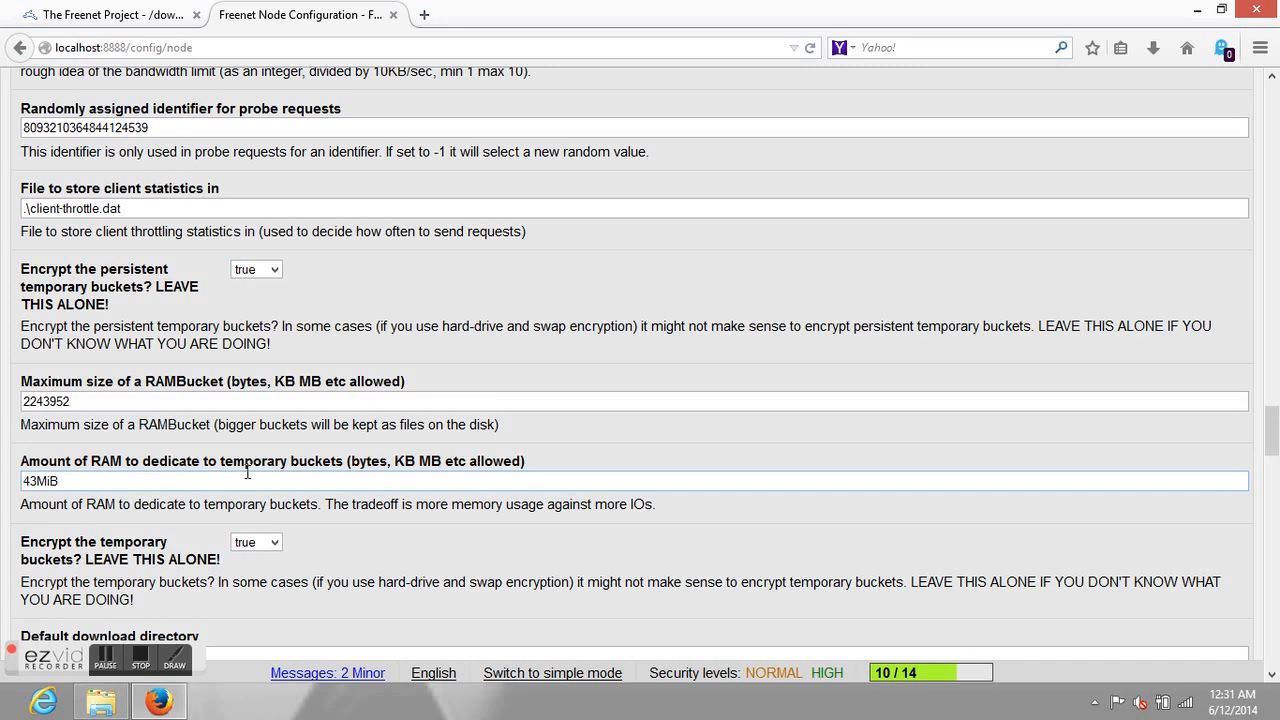
{"action": "scroll", "coordinate": [247, 473], "scroll_direction": "down", "scroll_amount": 1}
{"action": "scroll", "coordinate": [247, 473], "scroll_direction": "down", "scroll_amount": 1}
{"action": "scroll", "coordinate": [248, 476], "scroll_direction": "down", "scroll_amount": 2}
{"action": "scroll", "coordinate": [250, 479], "scroll_direction": "down", "scroll_amount": 2}
{"action": "scroll", "coordinate": [248, 476], "scroll_direction": "down", "scroll_amount": 1}
{"action": "scroll", "coordinate": [250, 474], "scroll_direction": "down", "scroll_amount": 1}
{"action": "scroll", "coordinate": [251, 473], "scroll_direction": "down", "scroll_amount": 2}
{"action": "scroll", "coordinate": [254, 474], "scroll_direction": "down", "scroll_amount": 1}
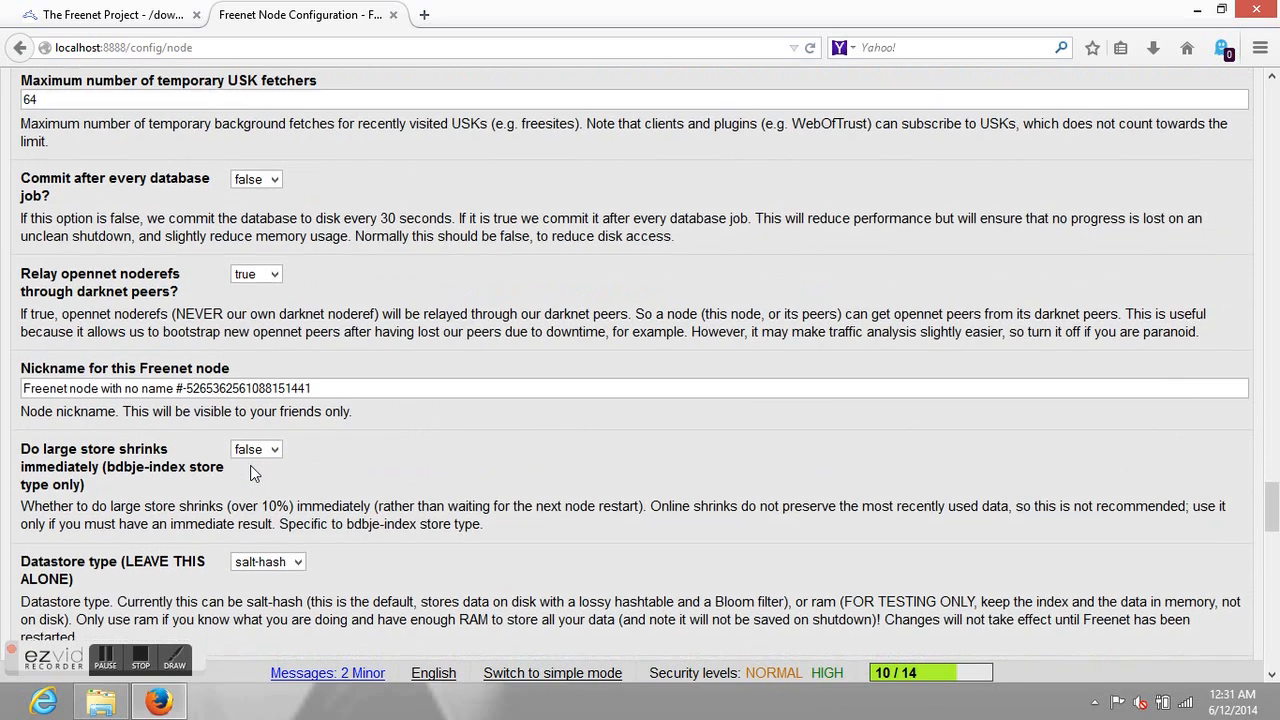
{"action": "scroll", "coordinate": [252, 466], "scroll_direction": "down", "scroll_amount": 6}
{"action": "scroll", "coordinate": [254, 461], "scroll_direction": "down", "scroll_amount": 4}
{"action": "scroll", "coordinate": [254, 462], "scroll_direction": "down", "scroll_amount": 1}
{"action": "scroll", "coordinate": [254, 462], "scroll_direction": "down", "scroll_amount": 1}
{"action": "scroll", "coordinate": [254, 463], "scroll_direction": "down", "scroll_amount": 1}
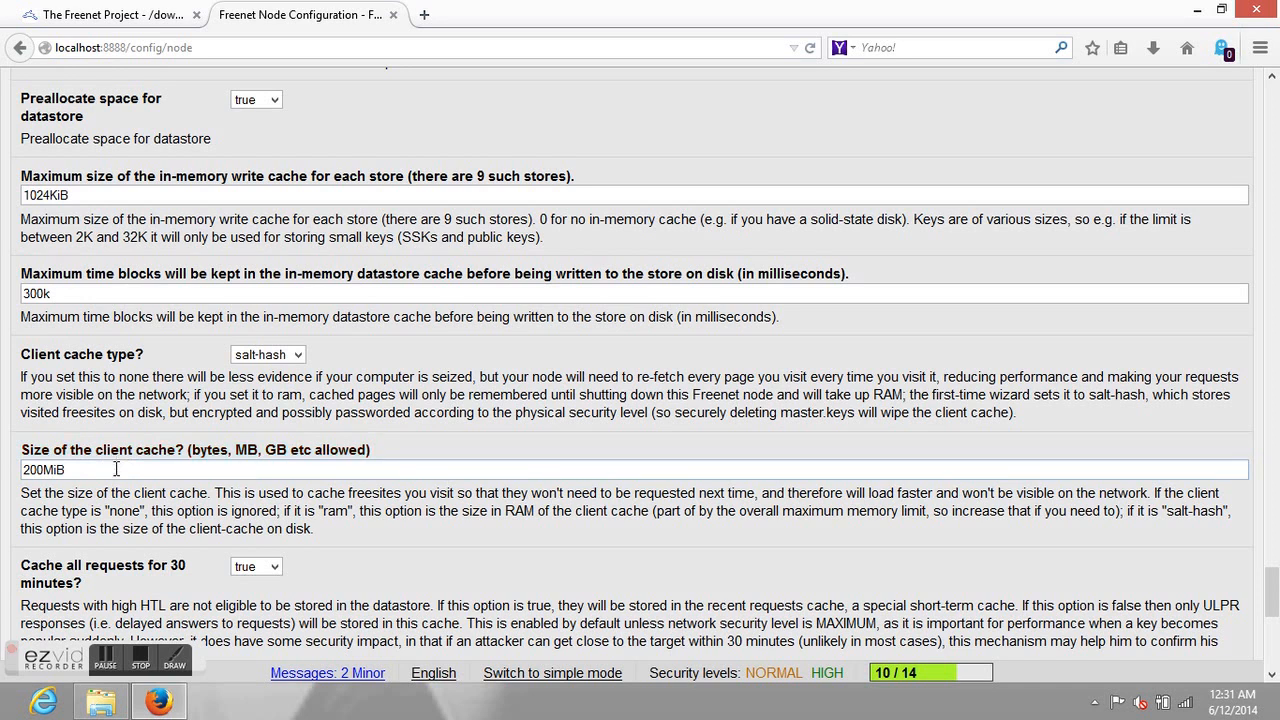
{"action": "scroll", "coordinate": [117, 469], "scroll_direction": "down", "scroll_amount": 1}
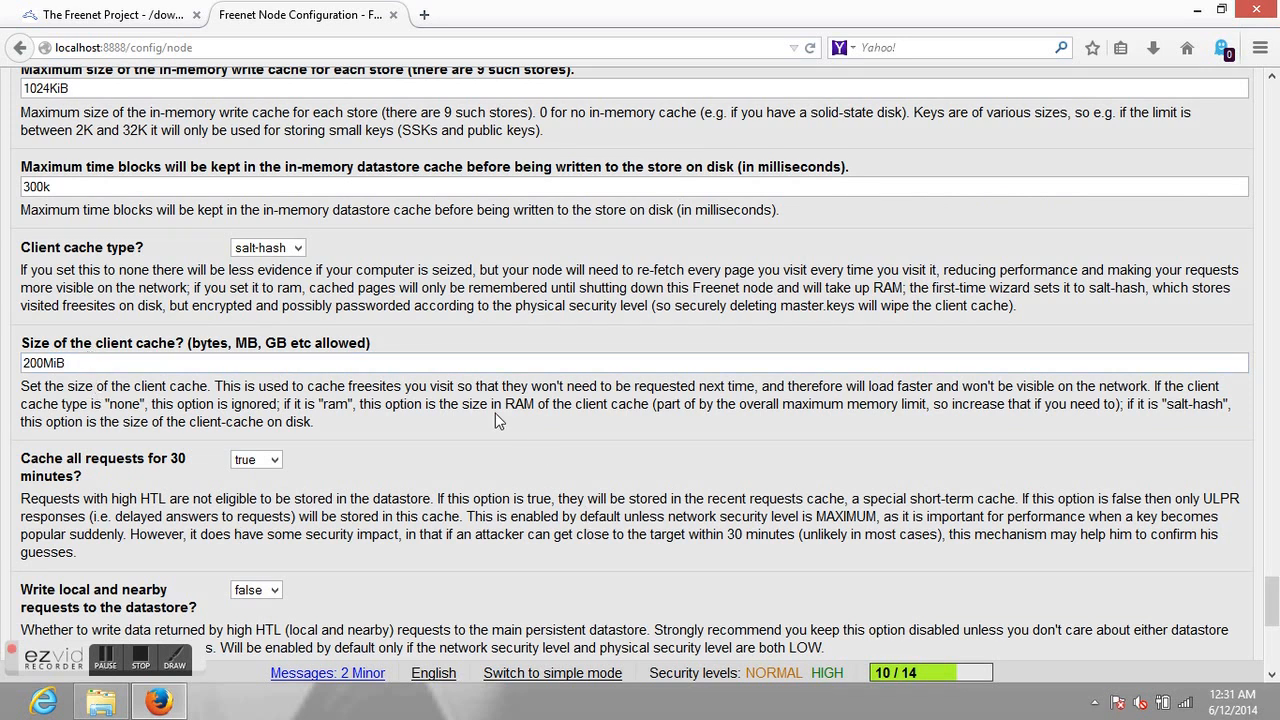
{"action": "scroll", "coordinate": [495, 413], "scroll_direction": "down", "scroll_amount": 1}
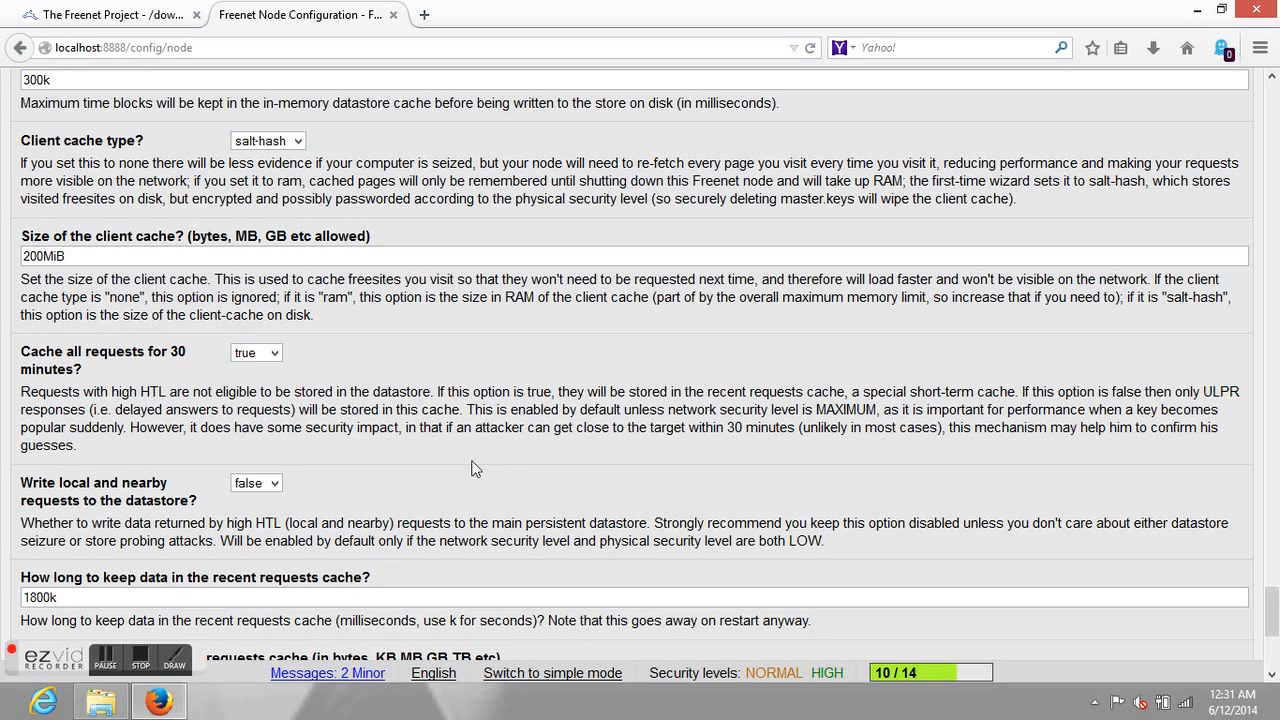
{"action": "scroll", "coordinate": [475, 455], "scroll_direction": "down", "scroll_amount": 2}
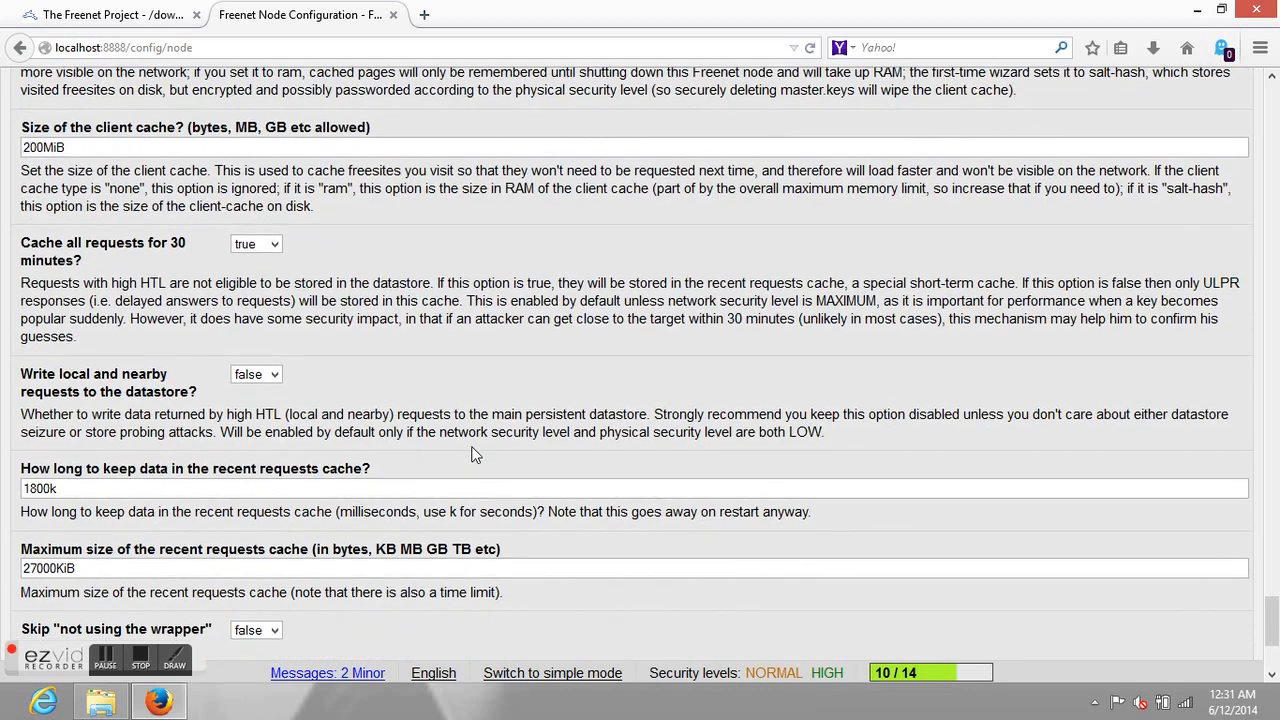
{"action": "scroll", "coordinate": [475, 450], "scroll_direction": "down", "scroll_amount": 2}
{"action": "scroll", "coordinate": [475, 445], "scroll_direction": "down", "scroll_amount": 2}
{"action": "scroll", "coordinate": [475, 445], "scroll_direction": "down", "scroll_amount": 1}
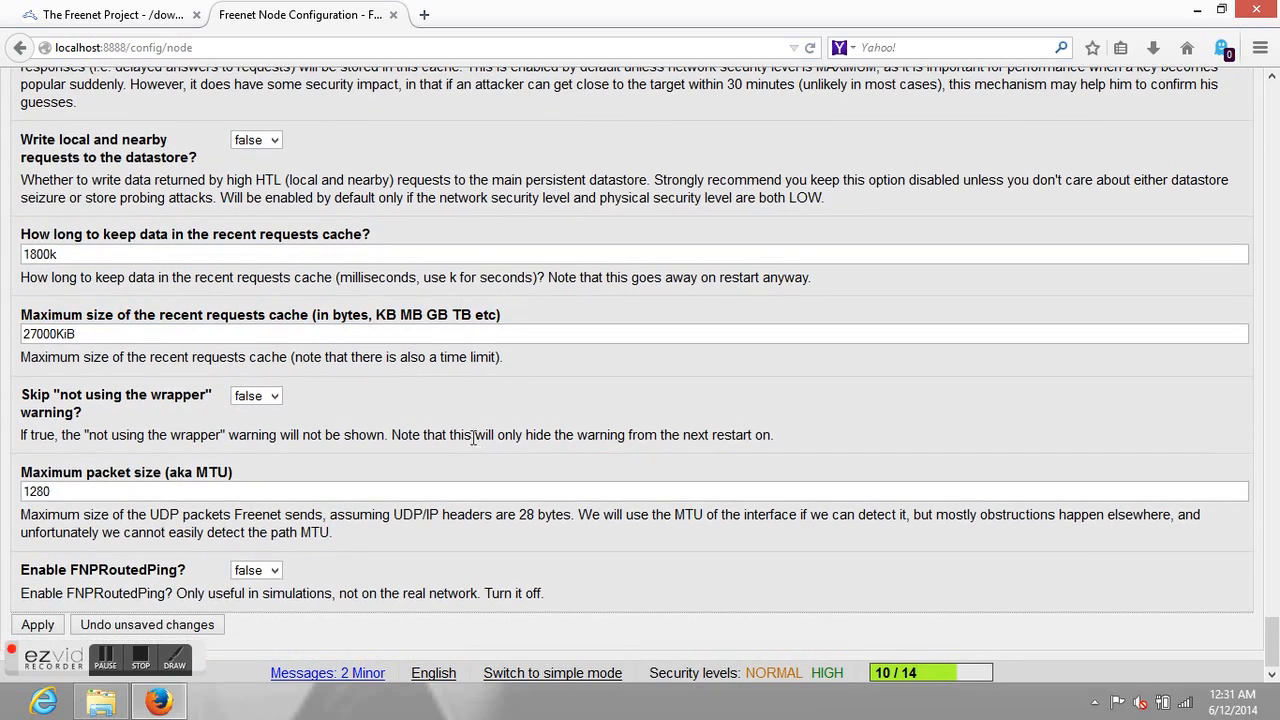
{"action": "left_click_drag", "start_coordinate": [1272, 640], "coordinate": [1258, 88]}
{"action": "scroll", "coordinate": [622, 373], "scroll_direction": "down", "scroll_amount": 1}
{"action": "scroll", "coordinate": [622, 373], "scroll_direction": "down", "scroll_amount": 1}
{"action": "scroll", "coordinate": [622, 373], "scroll_direction": "down", "scroll_amount": 2}
{"action": "scroll", "coordinate": [622, 373], "scroll_direction": "down", "scroll_amount": 3}
{"action": "scroll", "coordinate": [622, 370], "scroll_direction": "down", "scroll_amount": 1}
{"action": "scroll", "coordinate": [622, 365], "scroll_direction": "down", "scroll_amount": 1}
{"action": "scroll", "coordinate": [622, 365], "scroll_direction": "down", "scroll_amount": 2}
{"action": "scroll", "coordinate": [622, 365], "scroll_direction": "down", "scroll_amount": 1}
{"action": "scroll", "coordinate": [622, 365], "scroll_direction": "down", "scroll_amount": 3}
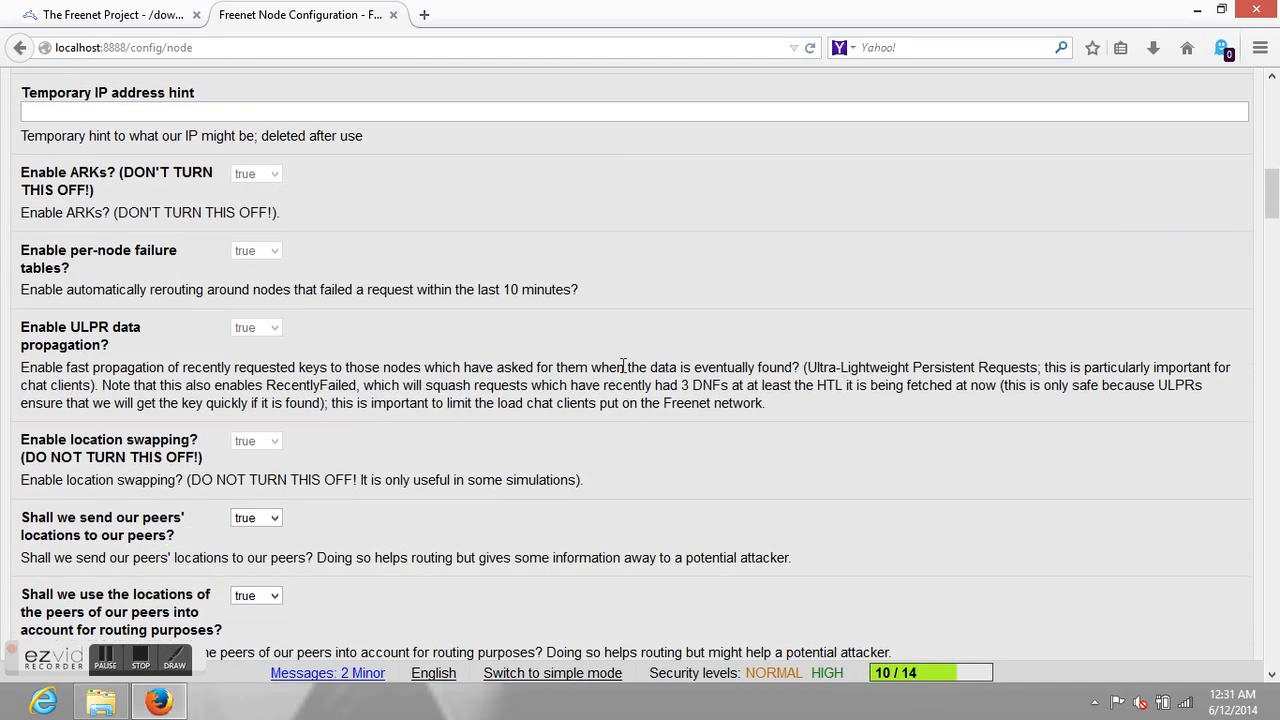
{"action": "scroll", "coordinate": [622, 365], "scroll_direction": "down", "scroll_amount": 1}
{"action": "scroll", "coordinate": [622, 366], "scroll_direction": "down", "scroll_amount": 2}
{"action": "scroll", "coordinate": [622, 370], "scroll_direction": "down", "scroll_amount": 1}
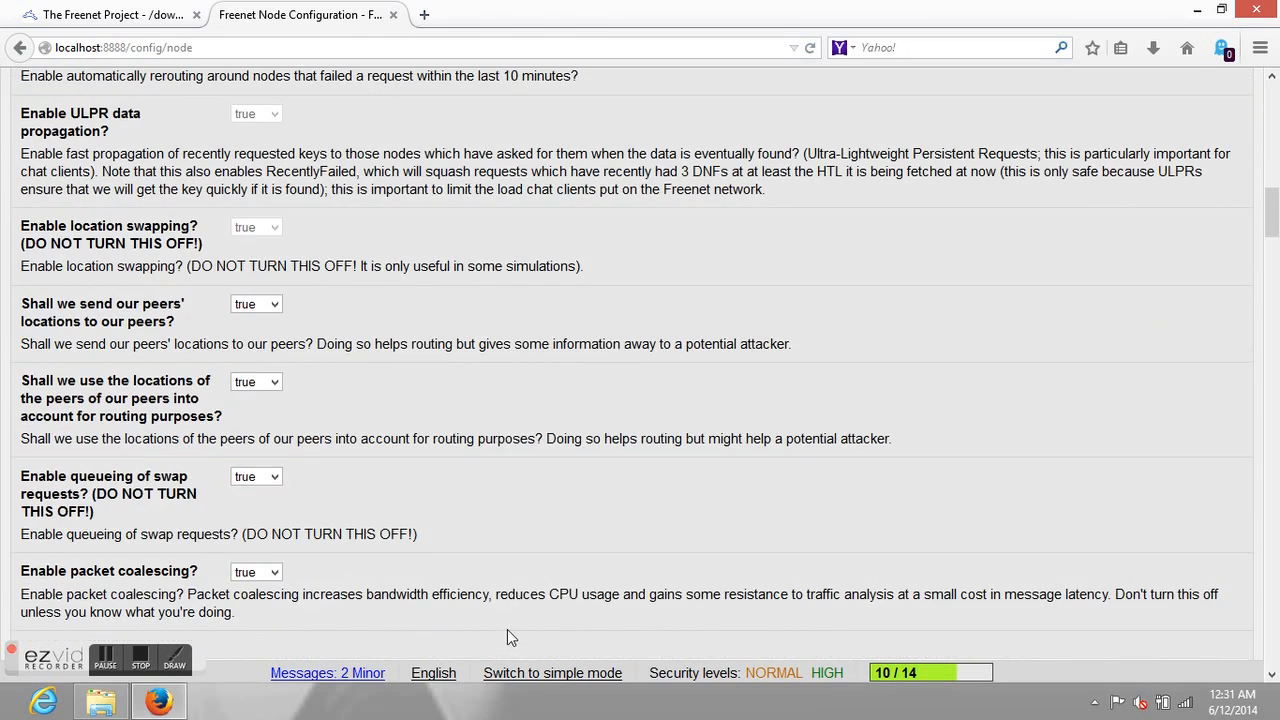
Switch the node configuration to simple mode and back to advanced mode.
{"action": "left_click", "coordinate": [515, 675]}
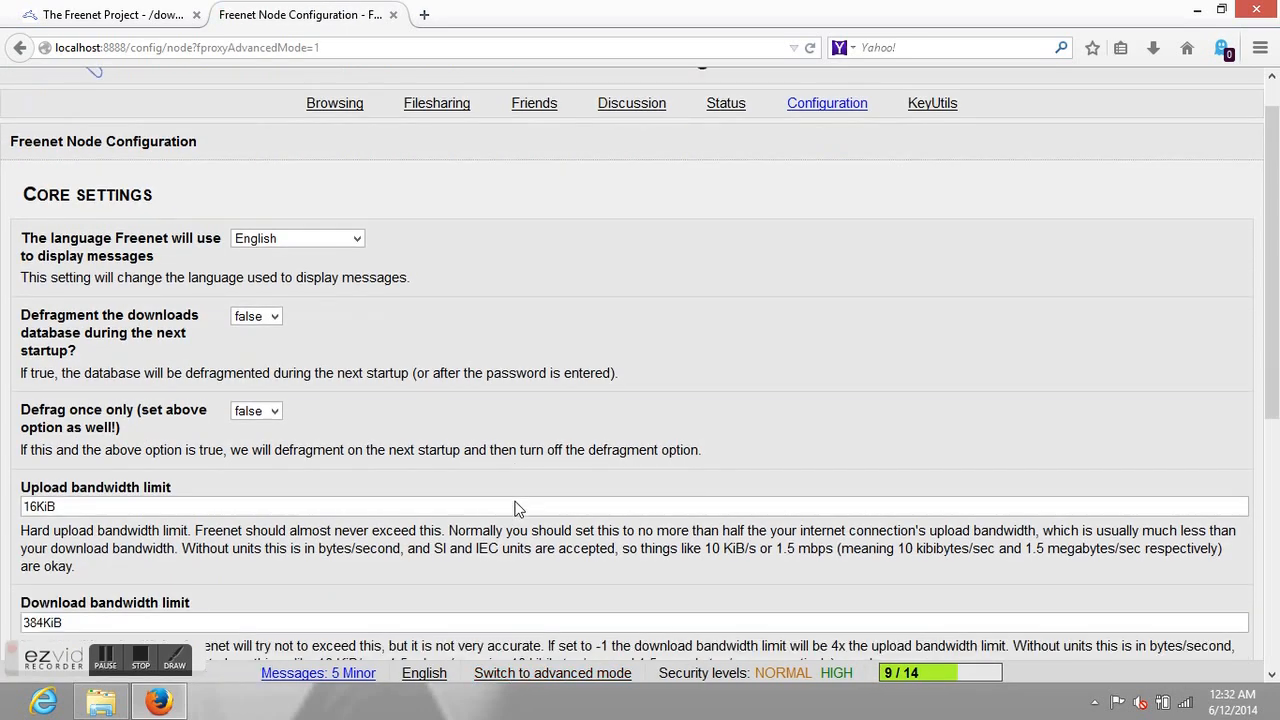
{"action": "scroll", "coordinate": [518, 509], "scroll_direction": "down", "scroll_amount": 2}
{"action": "scroll", "coordinate": [518, 509], "scroll_direction": "down", "scroll_amount": 3}
{"action": "scroll", "coordinate": [518, 509], "scroll_direction": "down", "scroll_amount": 1}
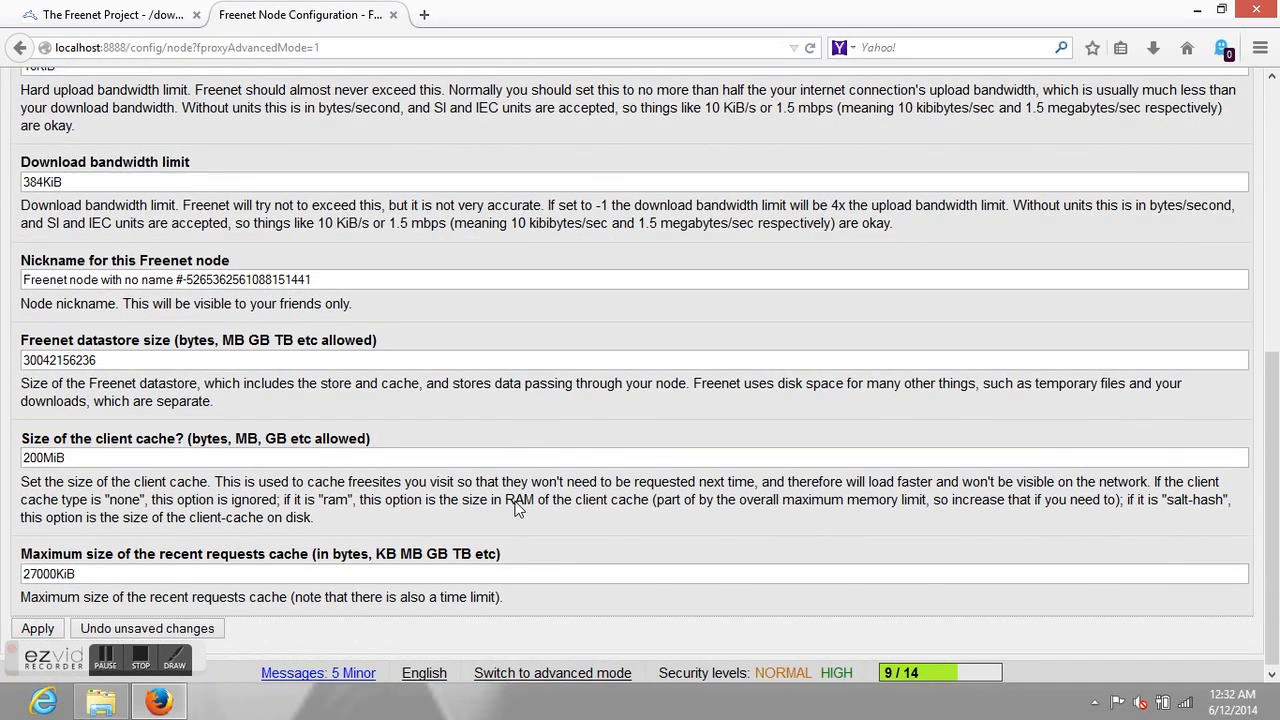
{"action": "scroll", "coordinate": [518, 509], "scroll_direction": "up", "scroll_amount": 5}
{"action": "scroll", "coordinate": [540, 485], "scroll_direction": "up", "scroll_amount": 1}
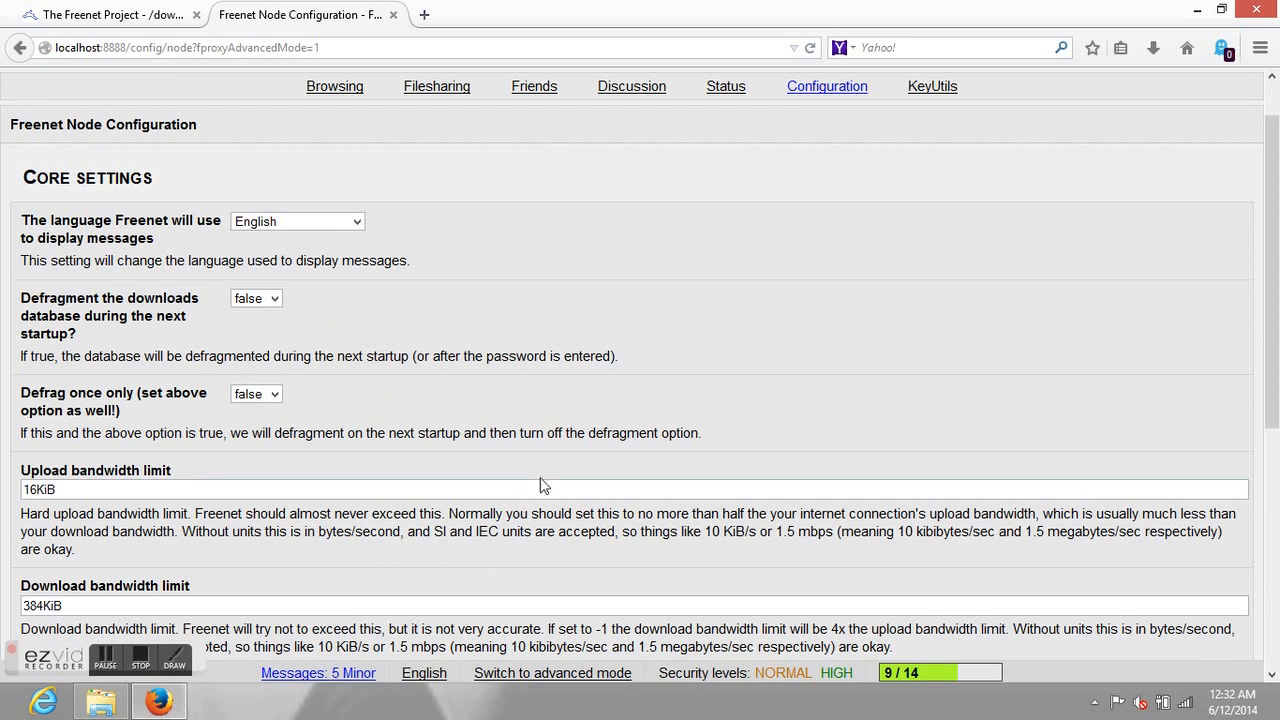
{"action": "left_click", "coordinate": [583, 677]}
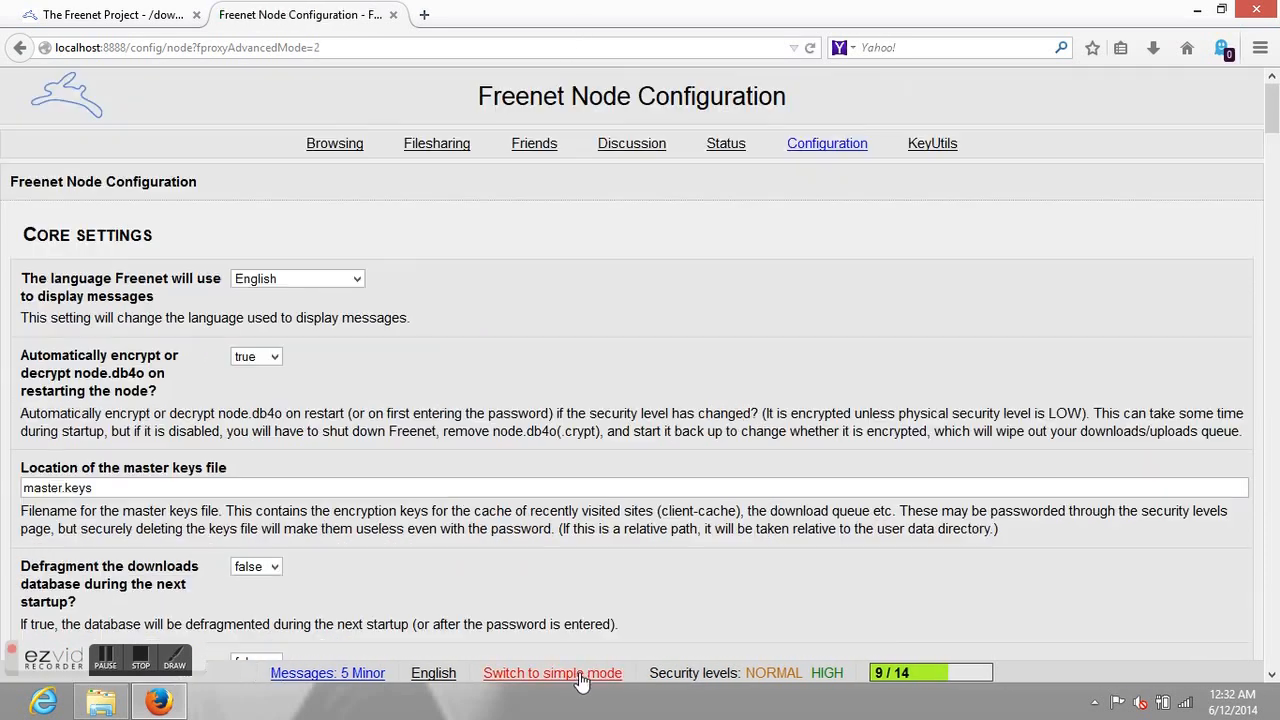
{"action": "scroll", "coordinate": [563, 622], "scroll_direction": "down", "scroll_amount": 3}
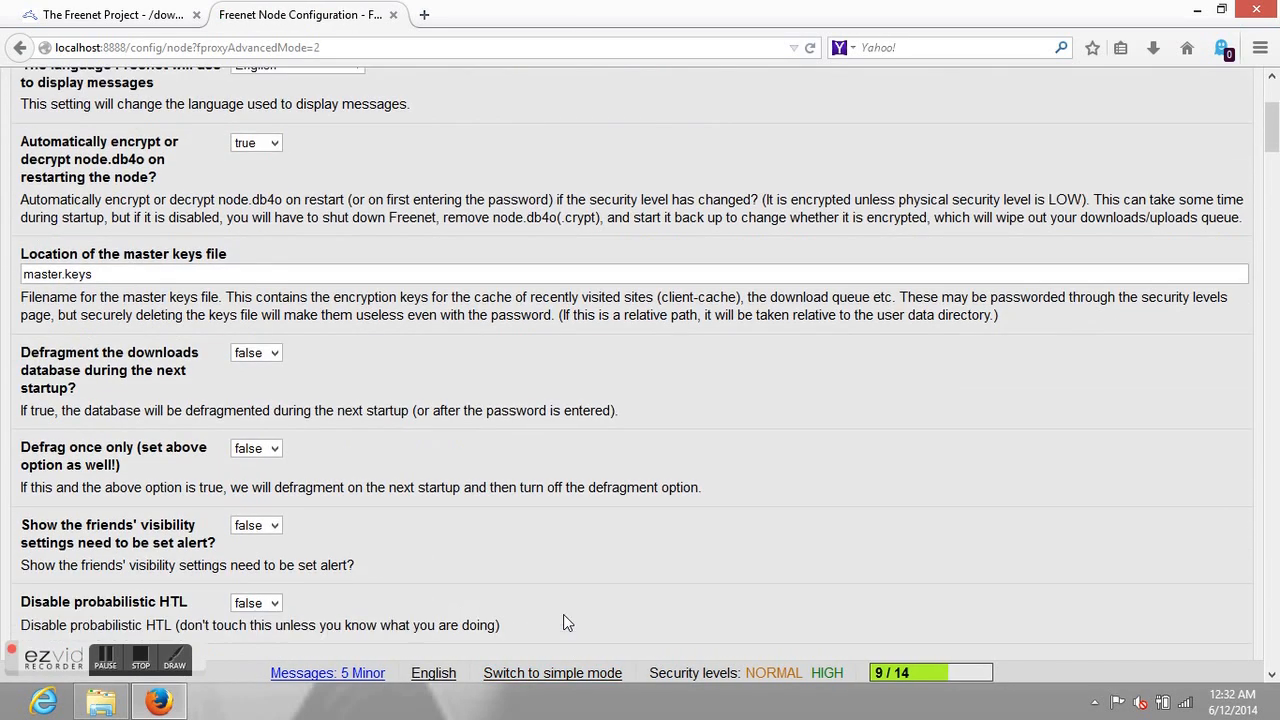
{"action": "scroll", "coordinate": [563, 616], "scroll_direction": "down", "scroll_amount": 2}
{"action": "scroll", "coordinate": [570, 610], "scroll_direction": "down", "scroll_amount": 4}
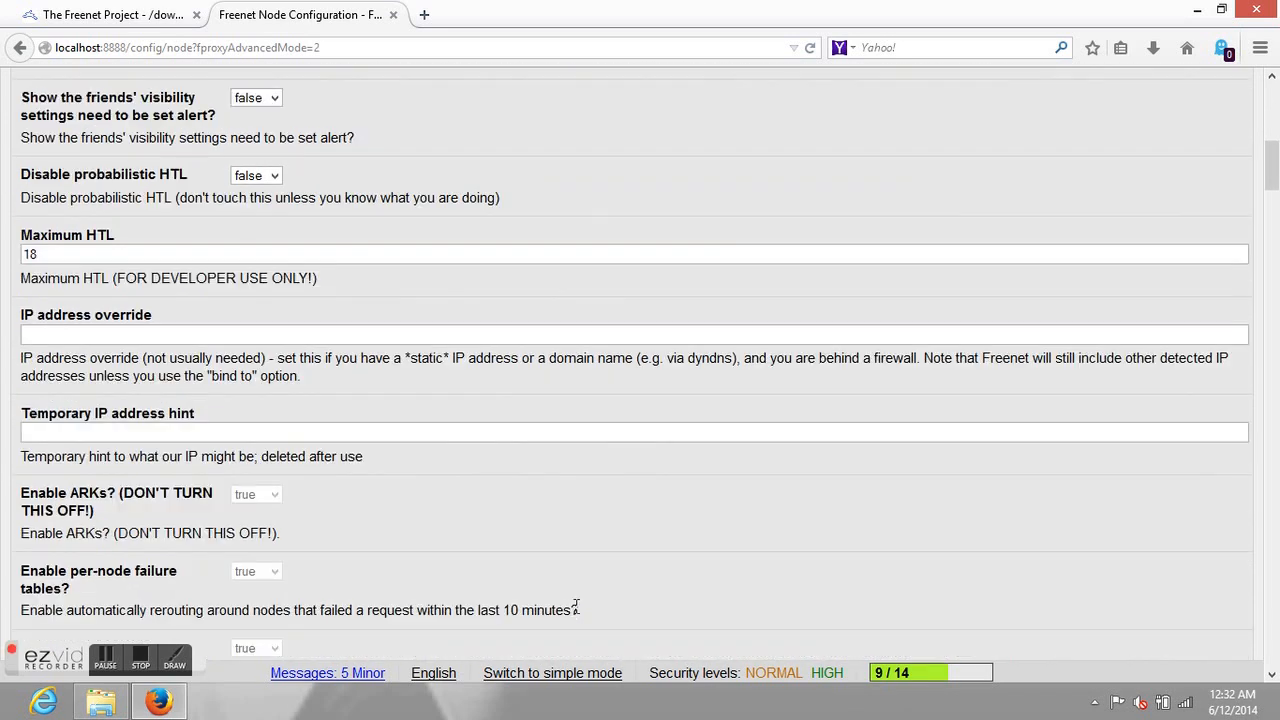
{"action": "scroll", "coordinate": [577, 605], "scroll_direction": "down", "scroll_amount": 3}
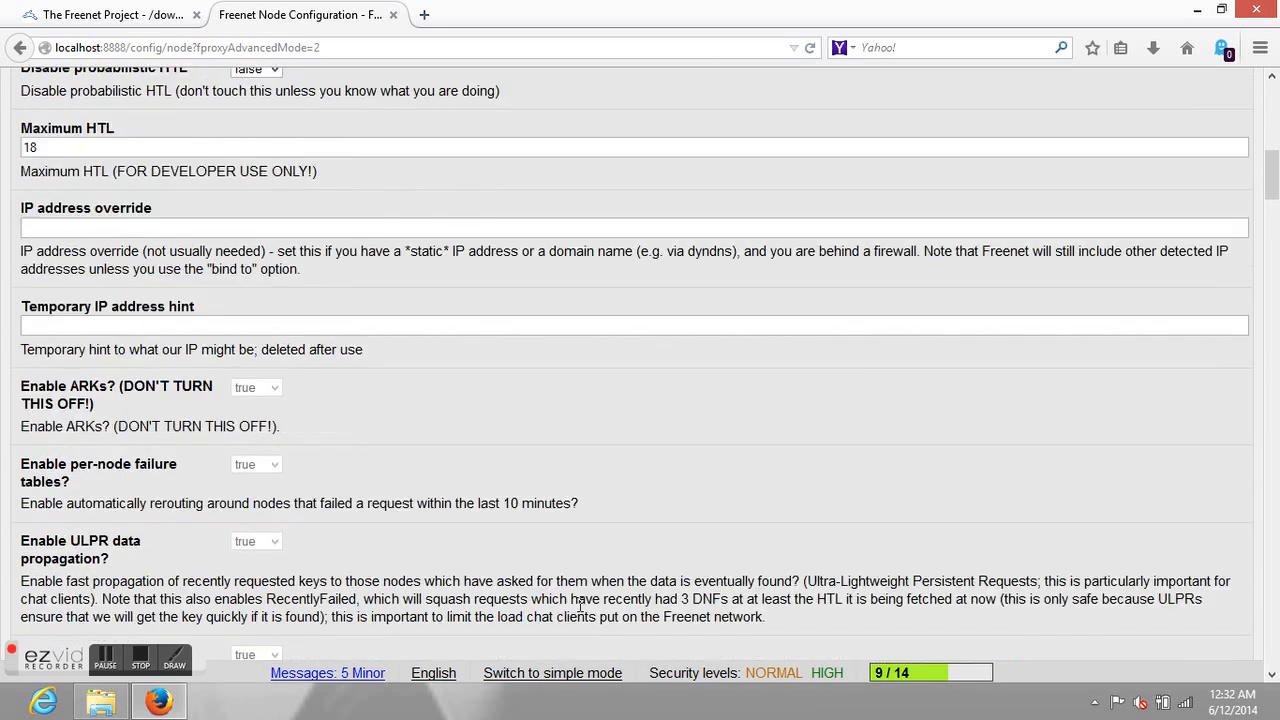
{"action": "scroll", "coordinate": [580, 603], "scroll_direction": "down", "scroll_amount": 1}
{"action": "scroll", "coordinate": [580, 603], "scroll_direction": "down", "scroll_amount": 5}
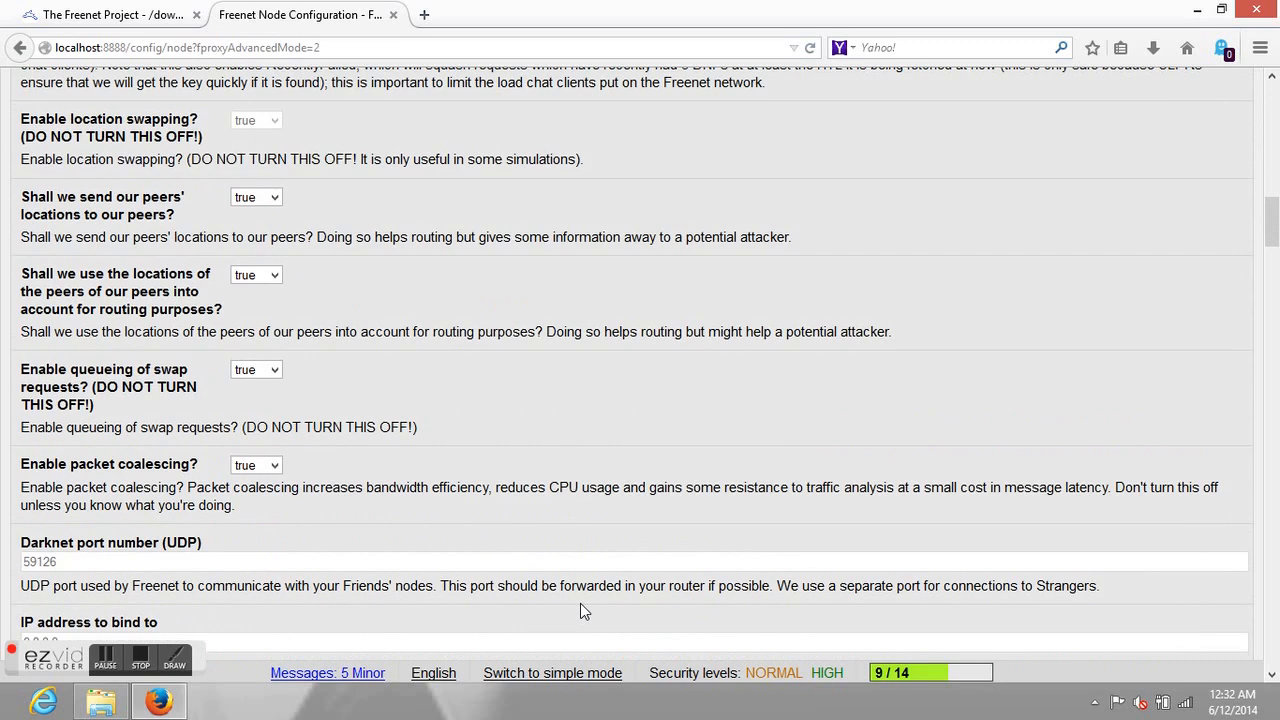
{"action": "scroll", "coordinate": [580, 603], "scroll_direction": "down", "scroll_amount": 4}
{"action": "scroll", "coordinate": [585, 603], "scroll_direction": "up", "scroll_amount": 8}
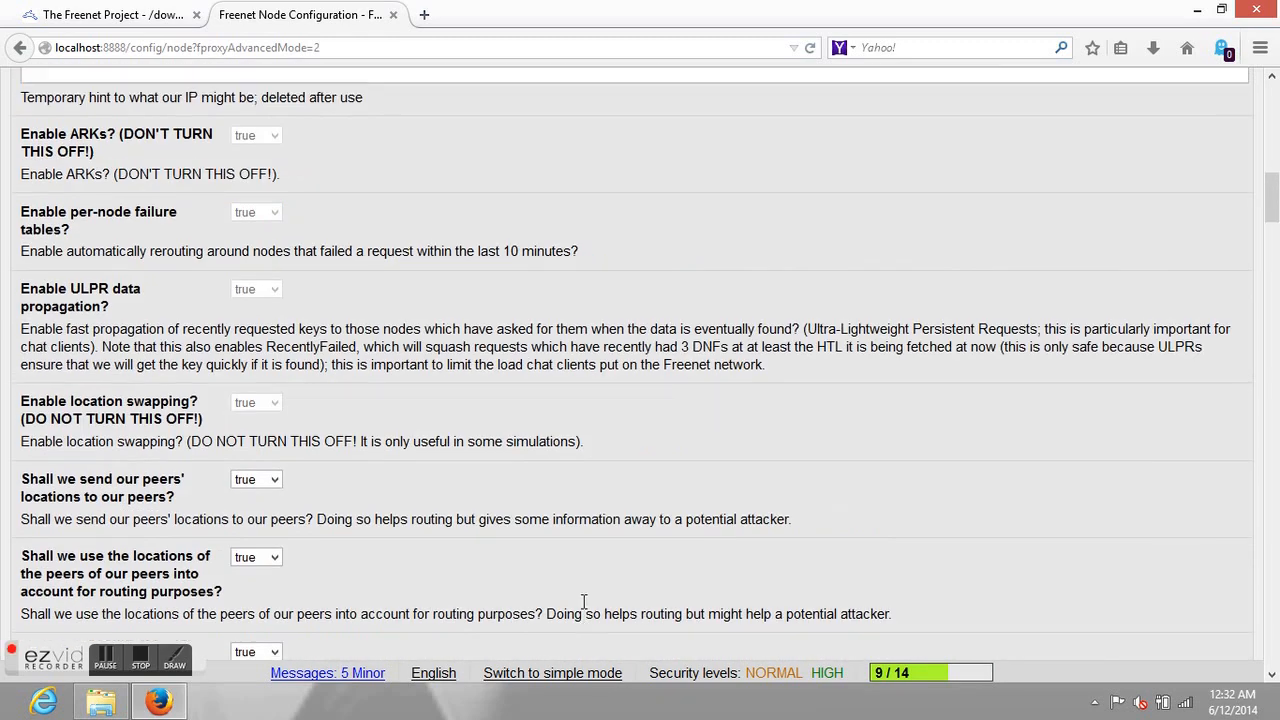
{"action": "scroll", "coordinate": [575, 480], "scroll_direction": "up", "scroll_amount": 10}
{"action": "scroll", "coordinate": [567, 370], "scroll_direction": "up", "scroll_amount": 3}
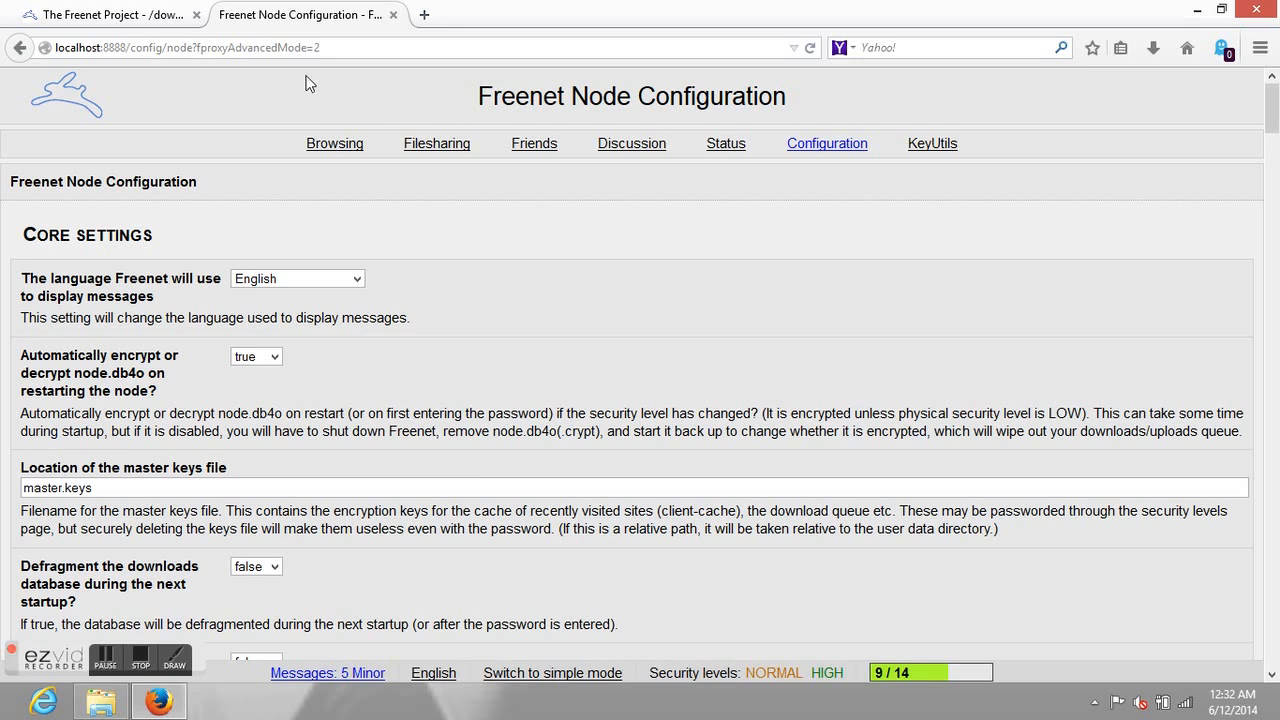
Return to the Browsing homepage and highlight the Enzo's Index, Linkageddon and Nerdageddon descriptions.
{"action": "mouse_move", "coordinate": [334, 143]}
{"action": "left_click", "coordinate": [350, 166]}
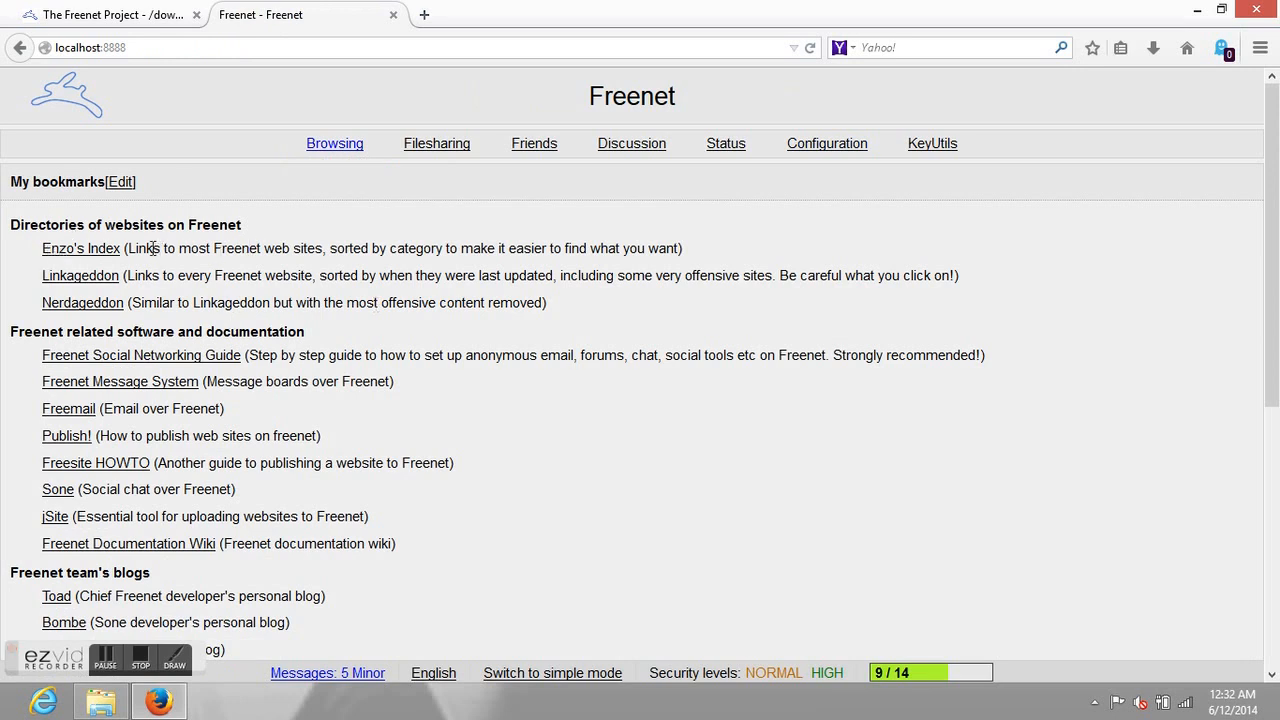
{"action": "left_click_drag", "start_coordinate": [135, 248], "coordinate": [42, 248]}
{"action": "left_click", "coordinate": [705, 252], "text": "shift"}
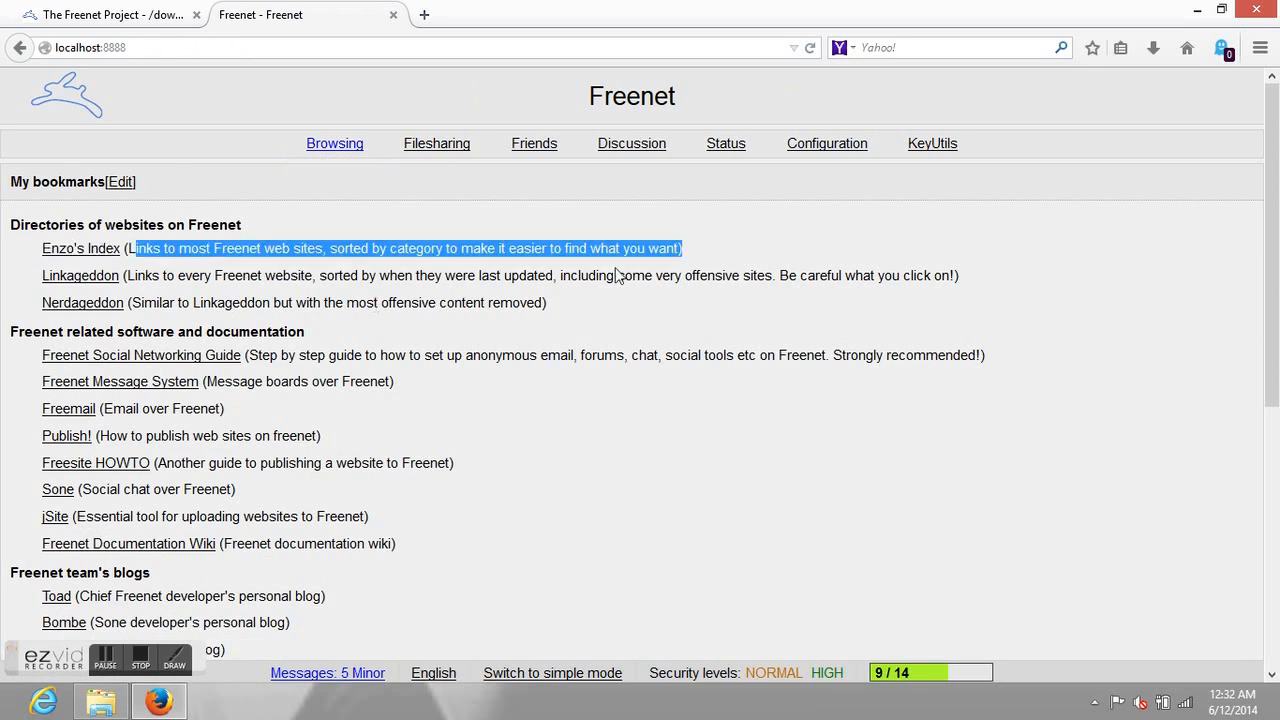
{"action": "left_click_drag", "start_coordinate": [128, 275], "coordinate": [958, 277]}
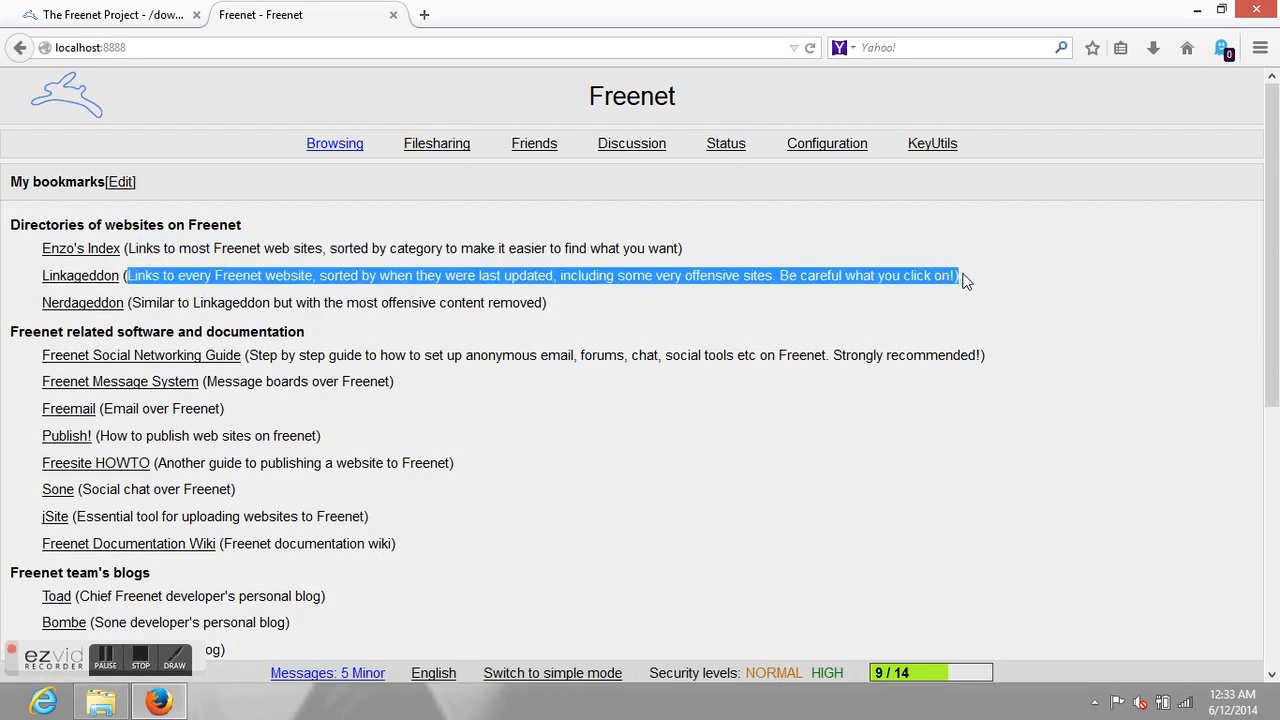
{"action": "left_click", "coordinate": [757, 322]}
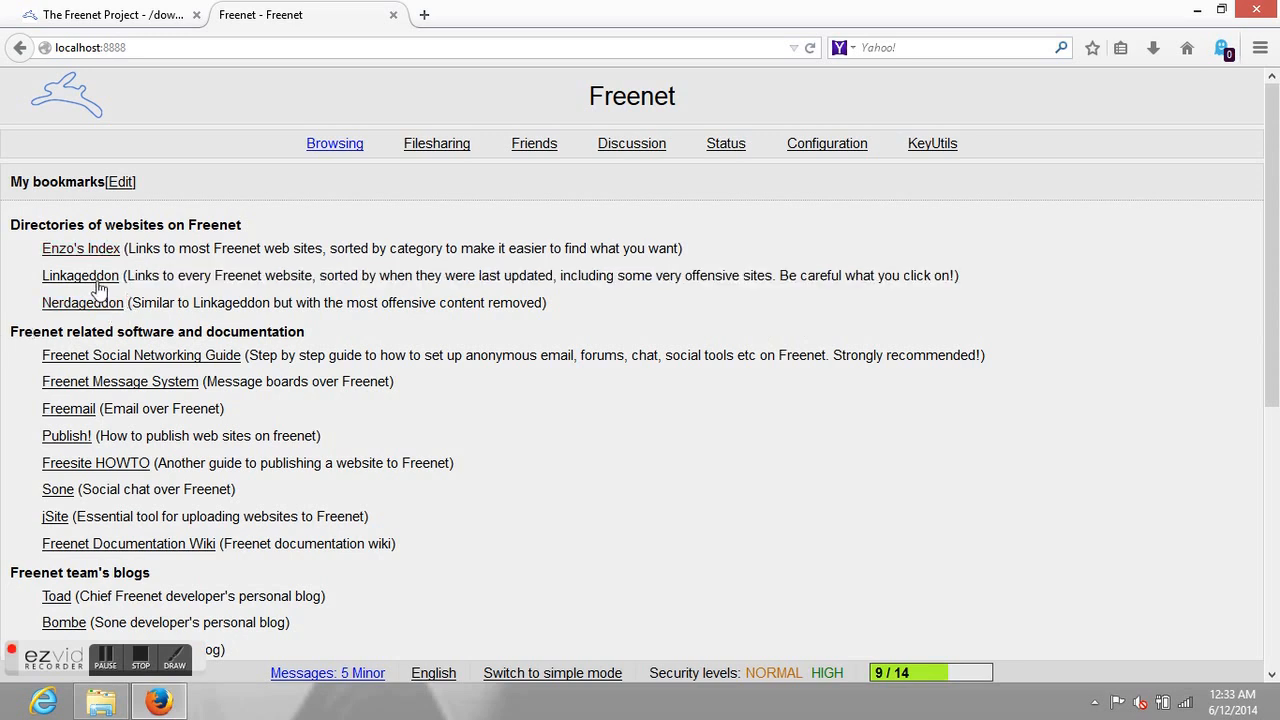
{"action": "mouse_move", "coordinate": [123, 248]}
{"action": "left_mouse_down"}
{"action": "mouse_move", "coordinate": [690, 247]}
{"action": "mouse_move", "coordinate": [210, 248]}
{"action": "left_mouse_up"}
{"action": "left_click_drag", "start_coordinate": [127, 303], "coordinate": [561, 313]}
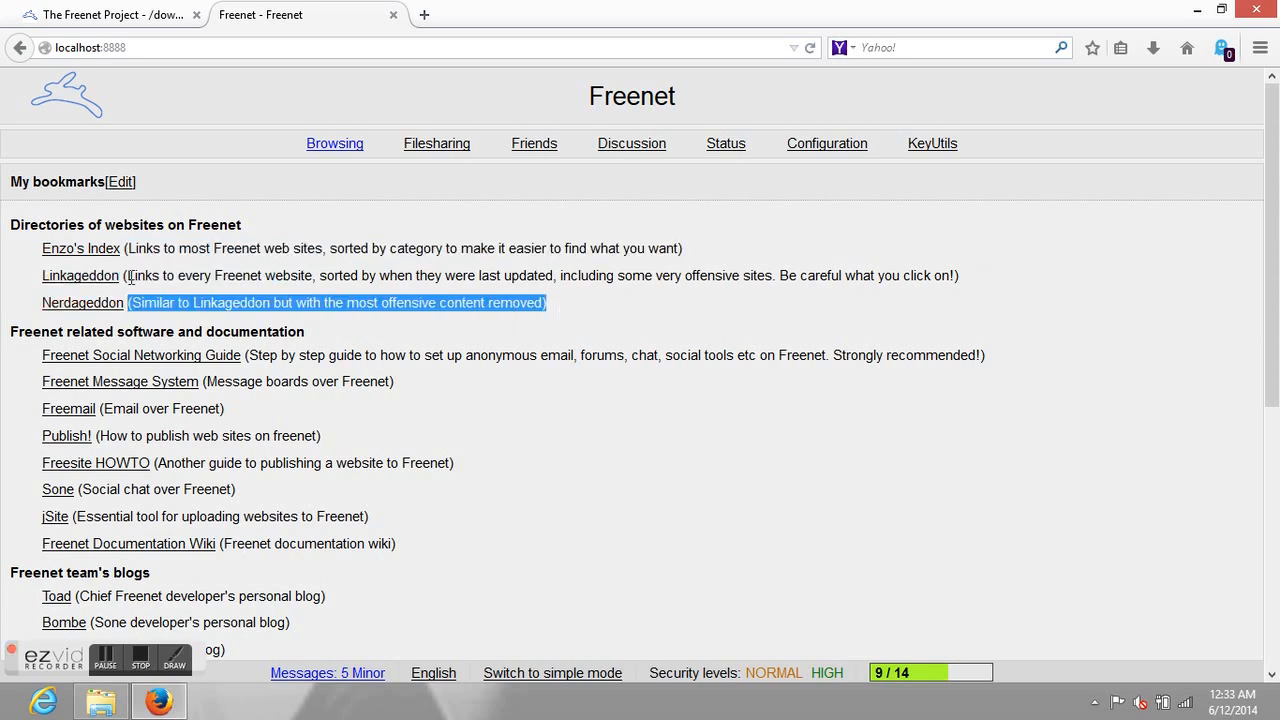
{"action": "left_click", "coordinate": [128, 276]}
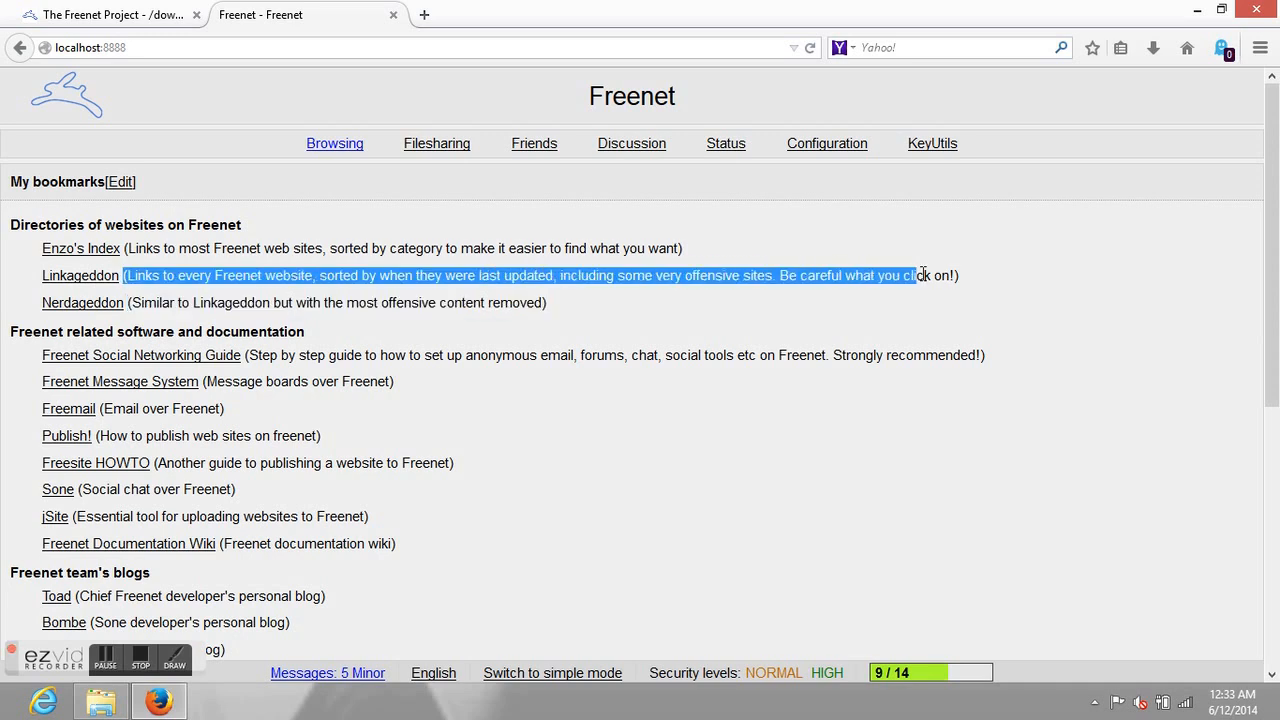
{"action": "left_click_drag", "start_coordinate": [128, 276], "coordinate": [958, 275]}
{"action": "left_click", "coordinate": [963, 277]}
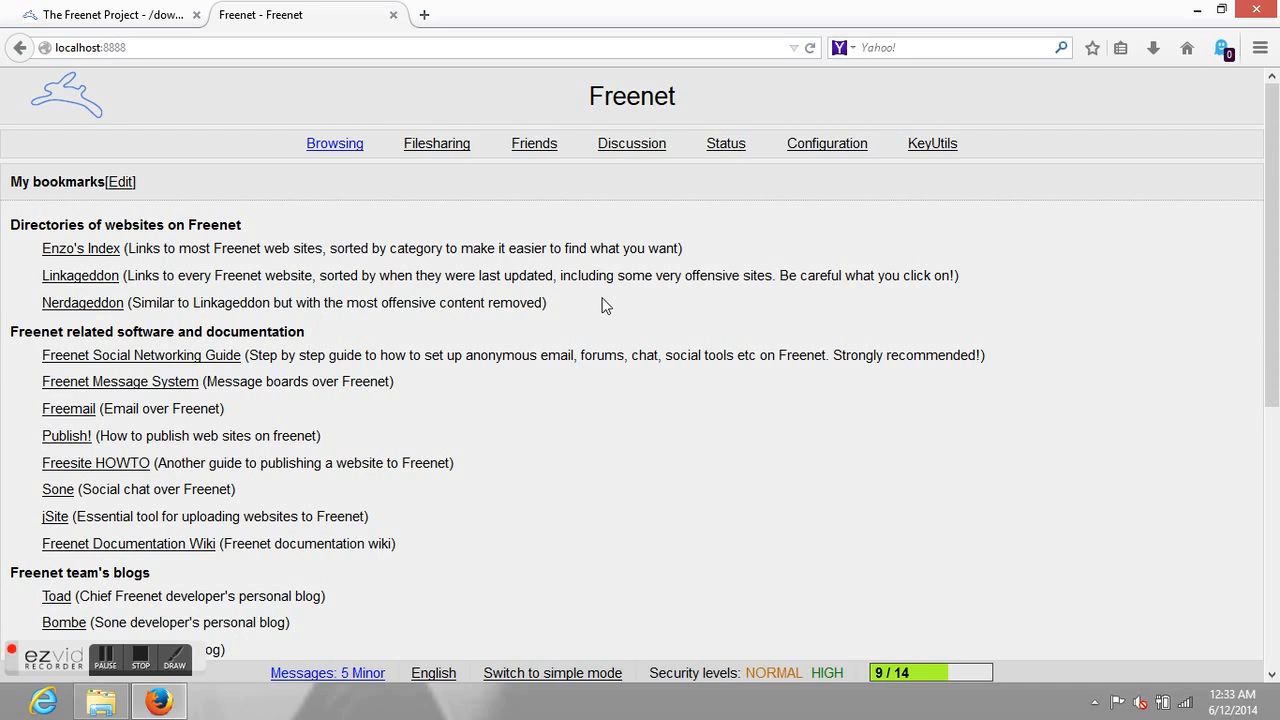
{"action": "scroll", "coordinate": [409, 311], "scroll_direction": "down", "scroll_amount": 3}
{"action": "scroll", "coordinate": [409, 318], "scroll_direction": "down", "scroll_amount": 1}
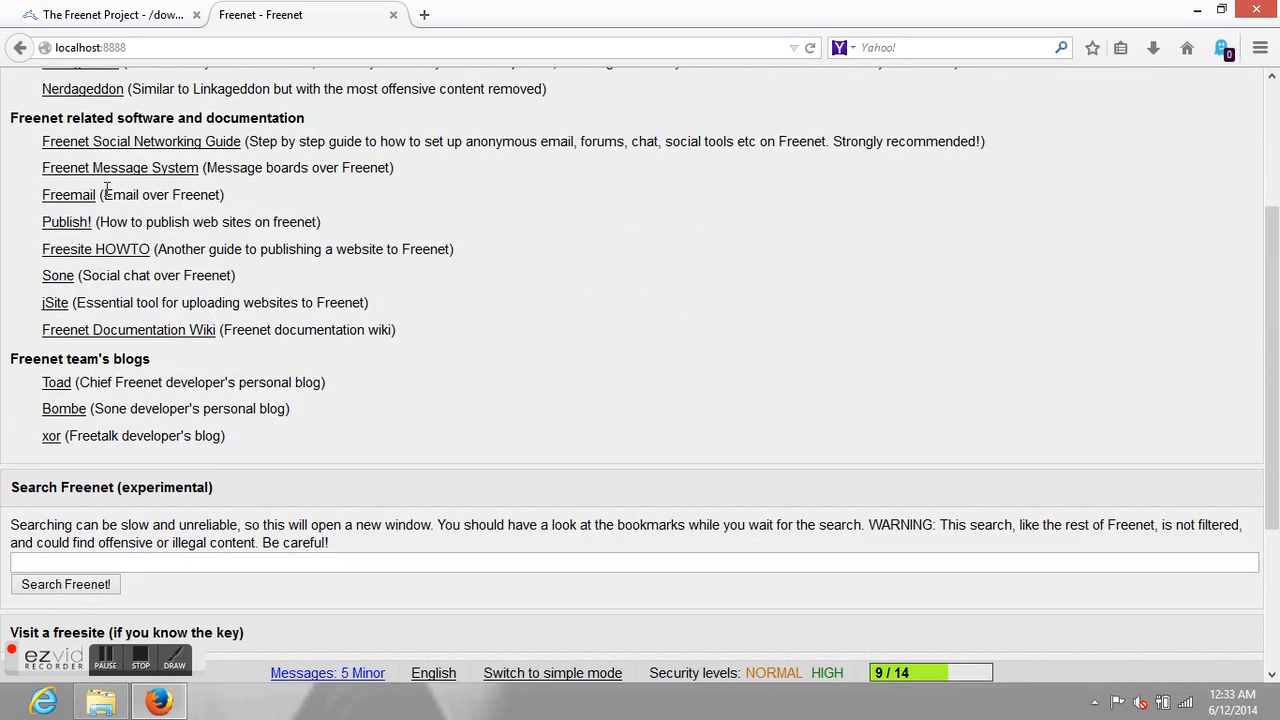
{"action": "scroll", "coordinate": [480, 418], "scroll_direction": "down", "scroll_amount": 4}
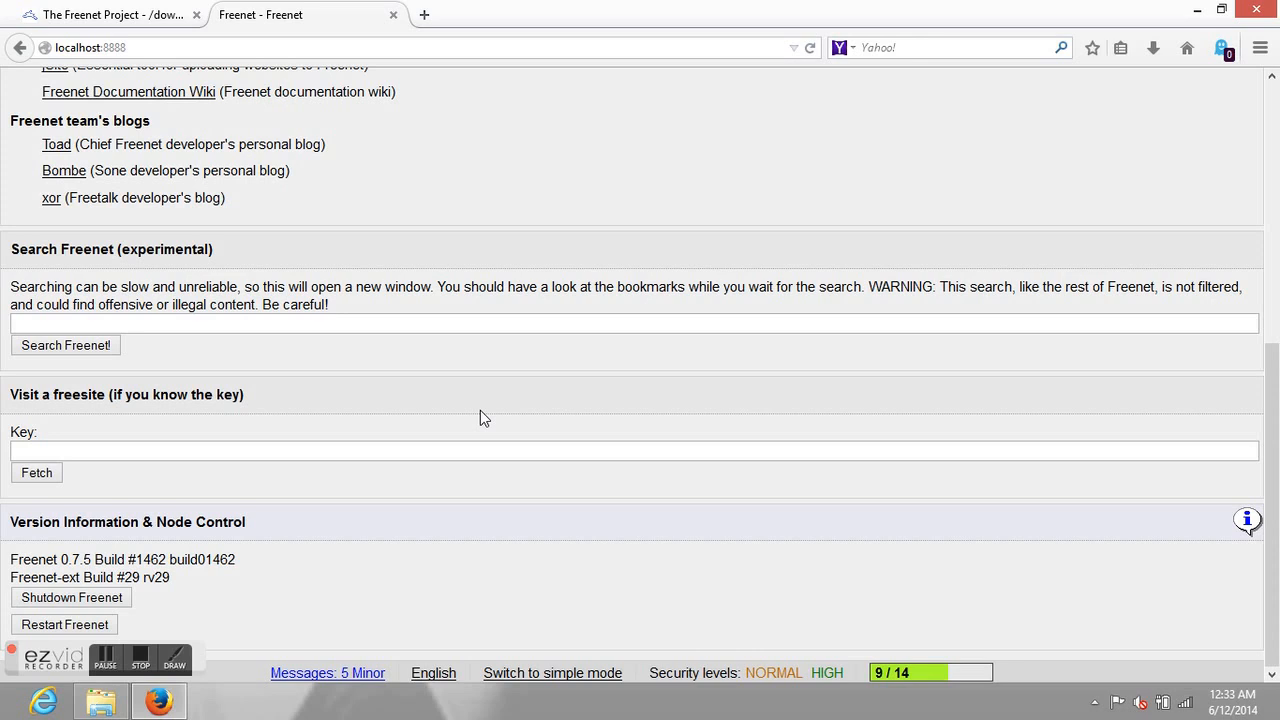
{"action": "left_click", "coordinate": [139, 323]}
{"action": "left_click", "coordinate": [86, 444]}
{"action": "scroll", "coordinate": [60, 420], "scroll_direction": "up", "scroll_amount": 2}
{"action": "scroll", "coordinate": [58, 414], "scroll_direction": "up", "scroll_amount": 4}
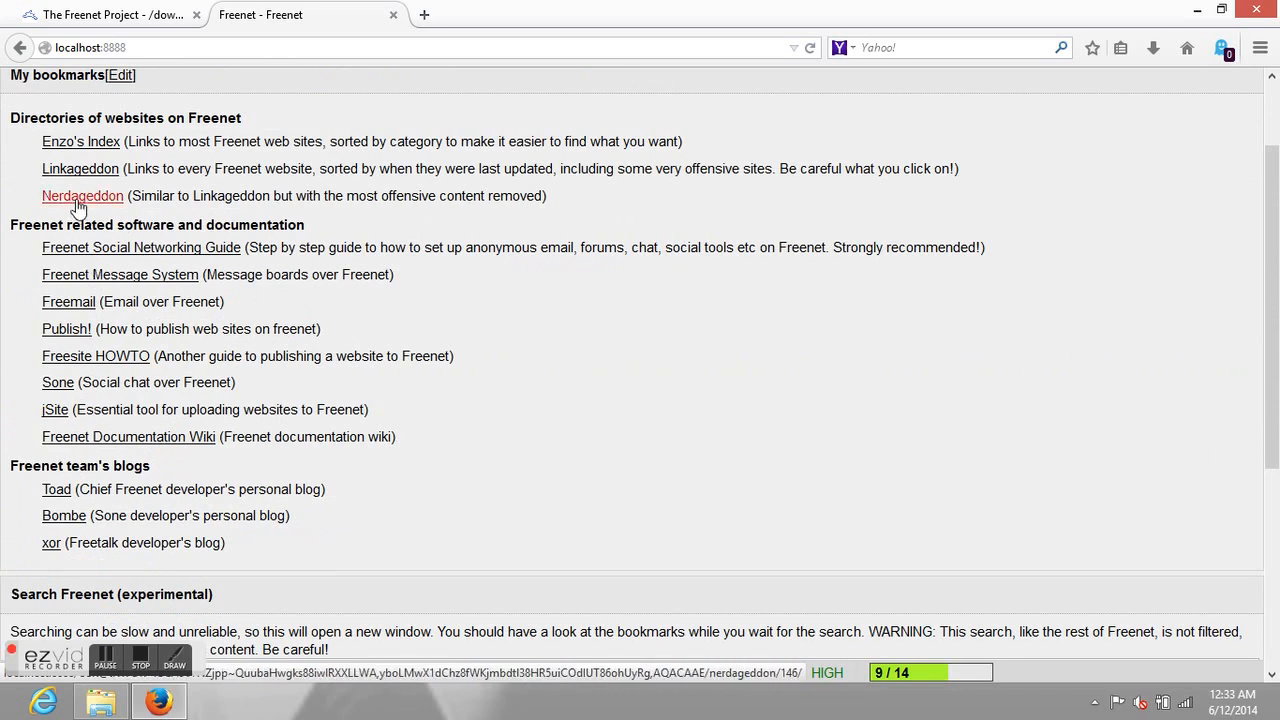
Start fetching the Nerdageddon index and highlight the background-fetch note and unencrypted storage warning.
{"action": "left_click", "coordinate": [80, 200]}
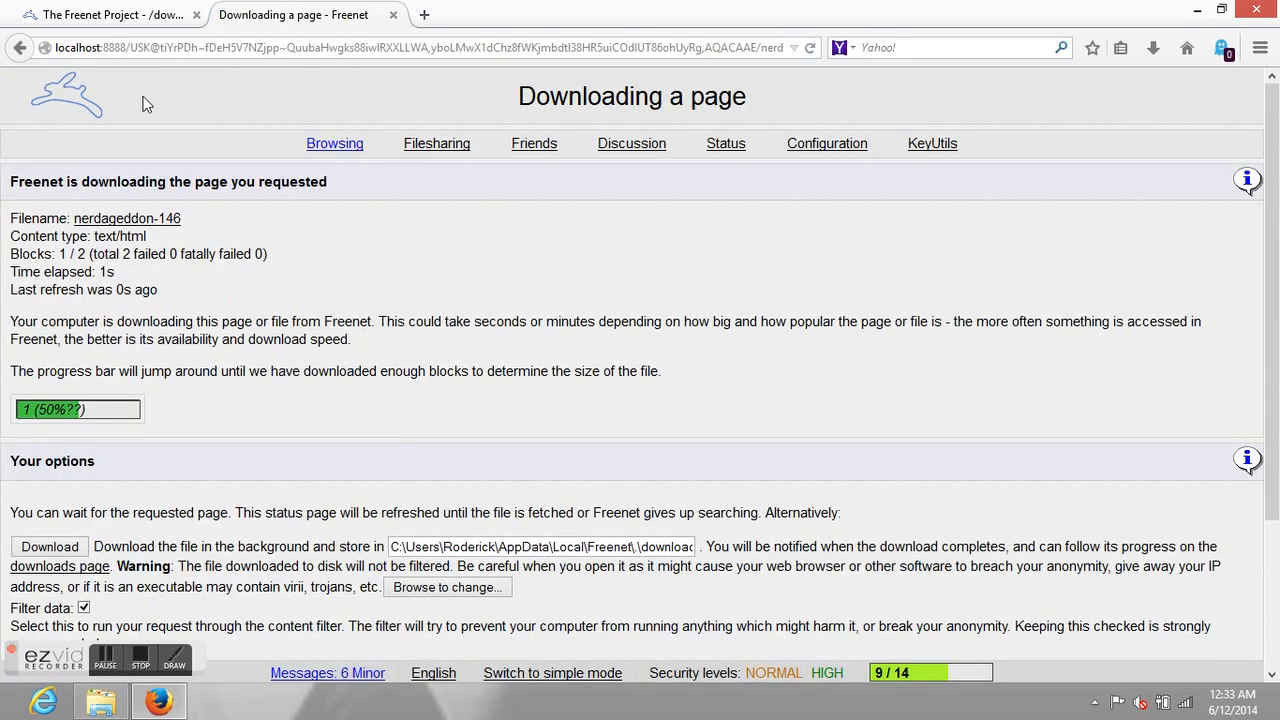
{"action": "scroll", "coordinate": [444, 391], "scroll_direction": "down", "scroll_amount": 2}
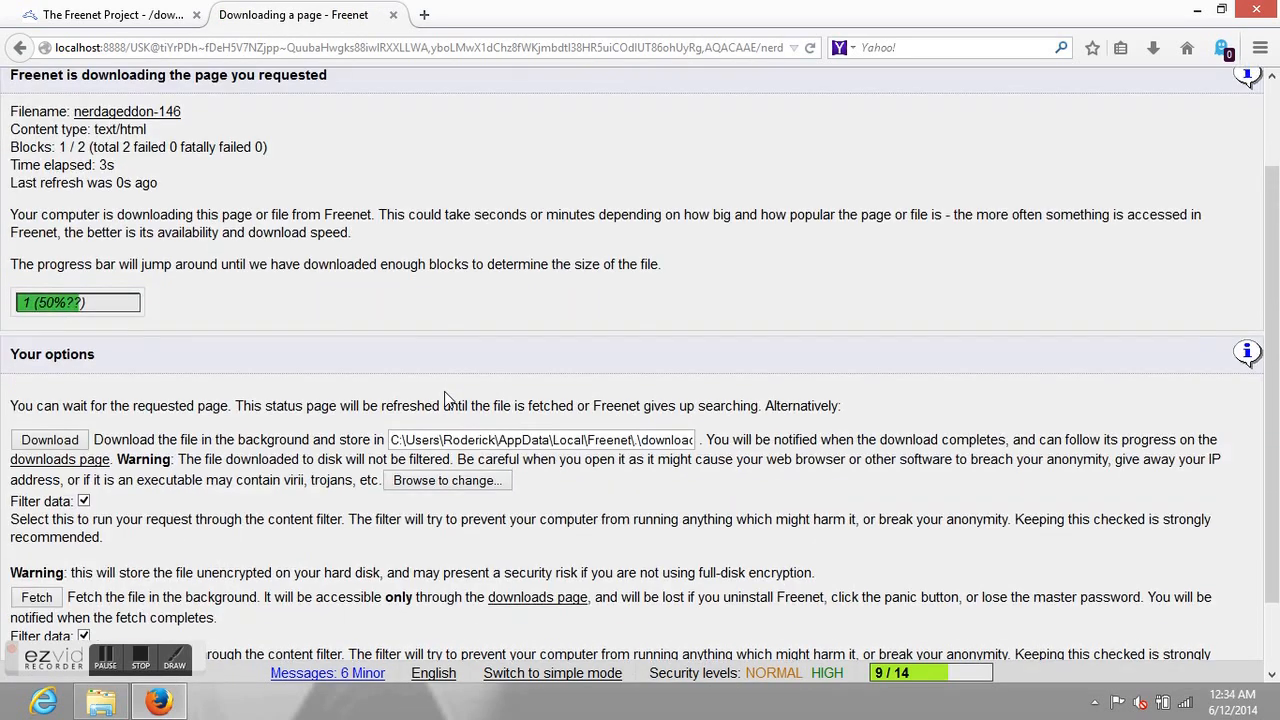
{"action": "scroll", "coordinate": [446, 400], "scroll_direction": "down", "scroll_amount": 2}
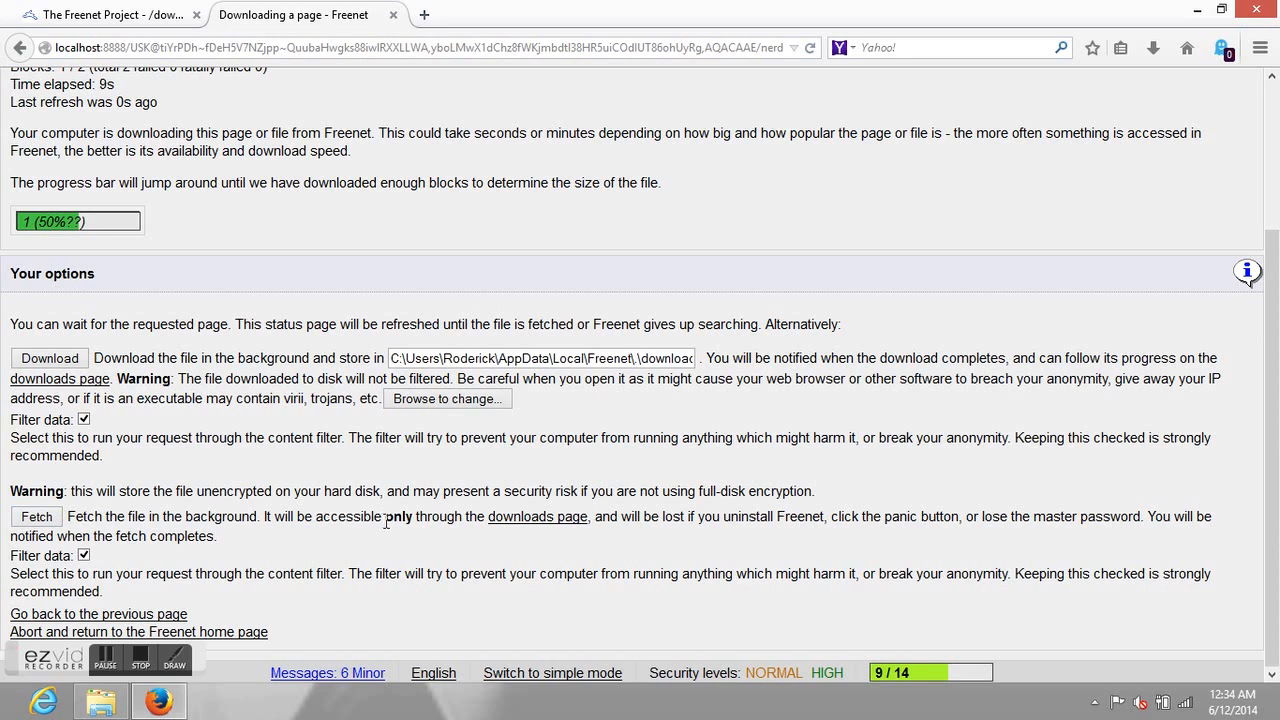
{"action": "left_click_drag", "start_coordinate": [385, 522], "coordinate": [600, 542]}
{"action": "left_click", "coordinate": [600, 542]}
{"action": "left_click_drag", "start_coordinate": [95, 491], "coordinate": [382, 496]}
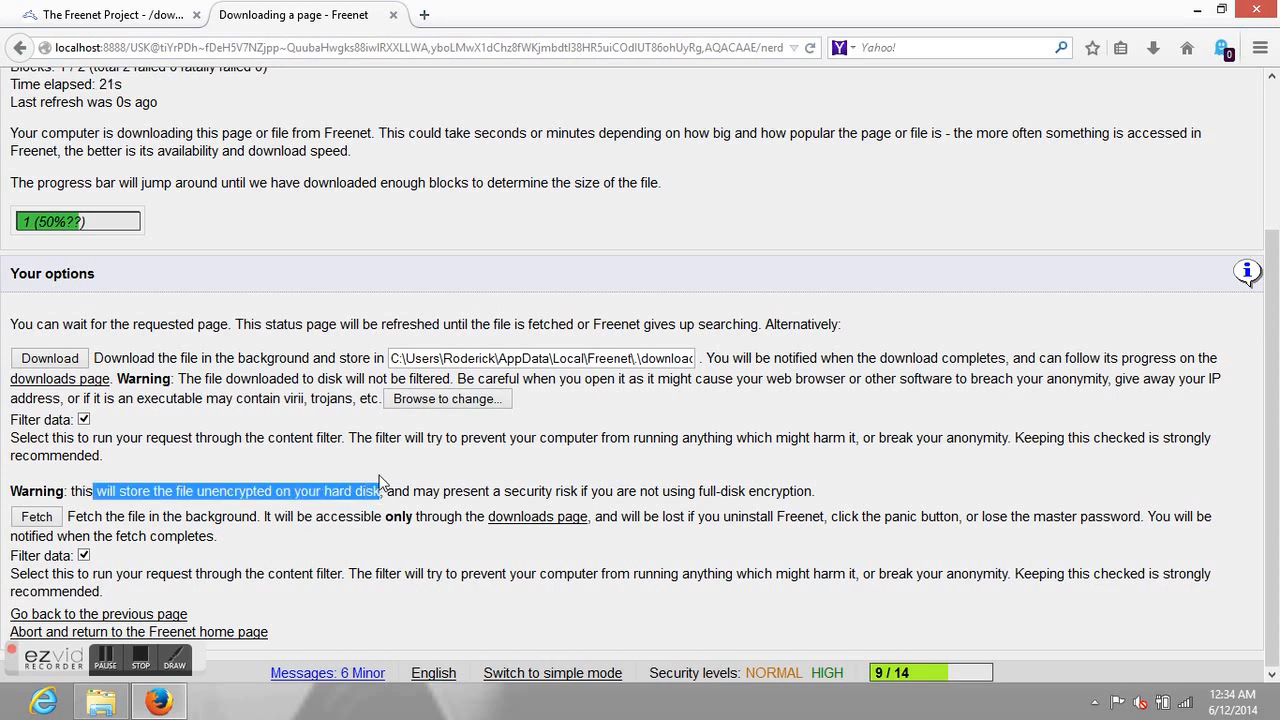
{"action": "left_click", "coordinate": [373, 466]}
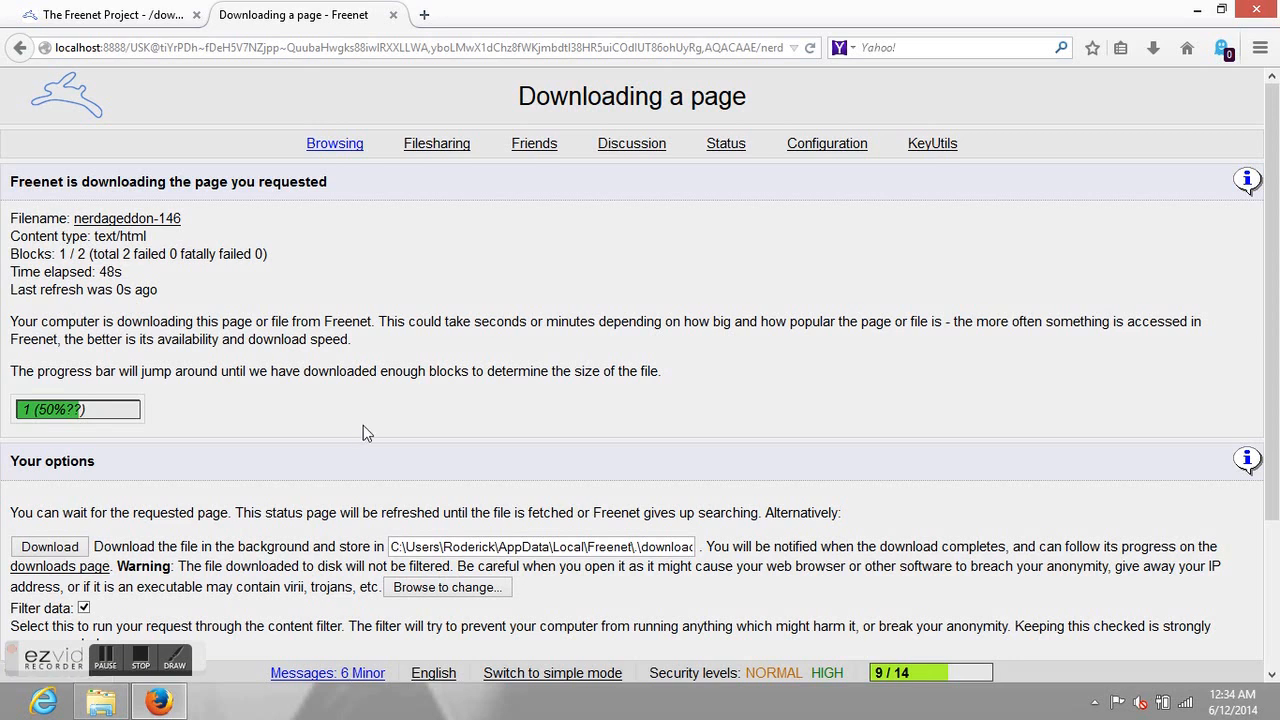
{"action": "scroll", "coordinate": [392, 421], "scroll_direction": "down", "scroll_amount": 2}
{"action": "mouse_move", "coordinate": [827, 143]}
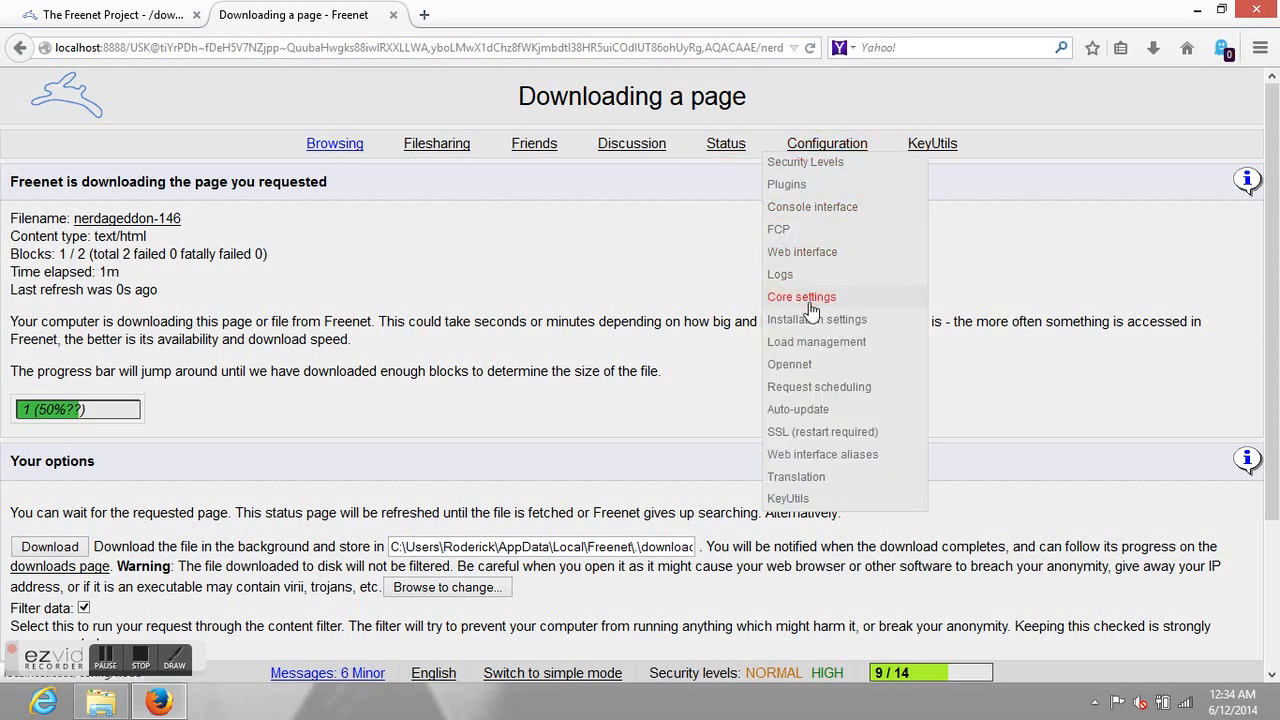
{"action": "right_click", "coordinate": [808, 297]}
{"action": "left_click", "coordinate": [826, 318]}
{"action": "left_click", "coordinate": [497, 14]}
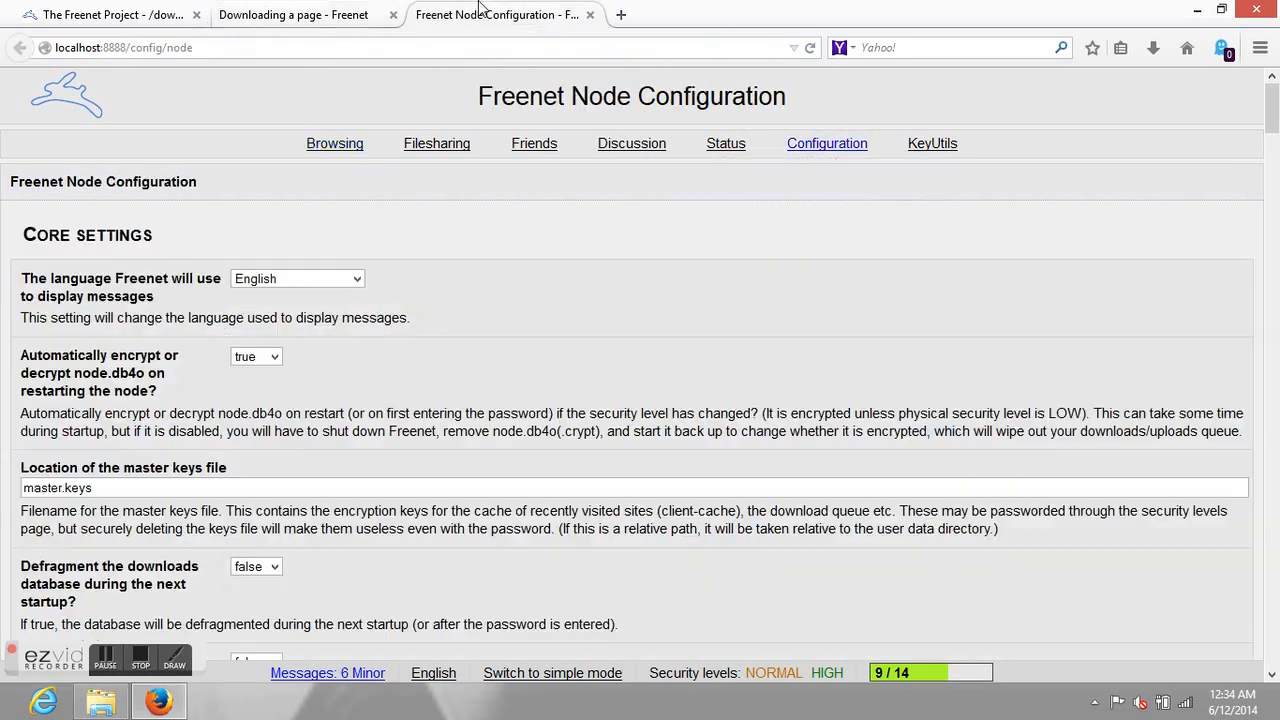
{"action": "scroll", "coordinate": [495, 244], "scroll_direction": "down", "scroll_amount": 2}
{"action": "scroll", "coordinate": [495, 240], "scroll_direction": "down", "scroll_amount": 2}
{"action": "scroll", "coordinate": [495, 240], "scroll_direction": "down", "scroll_amount": 6}
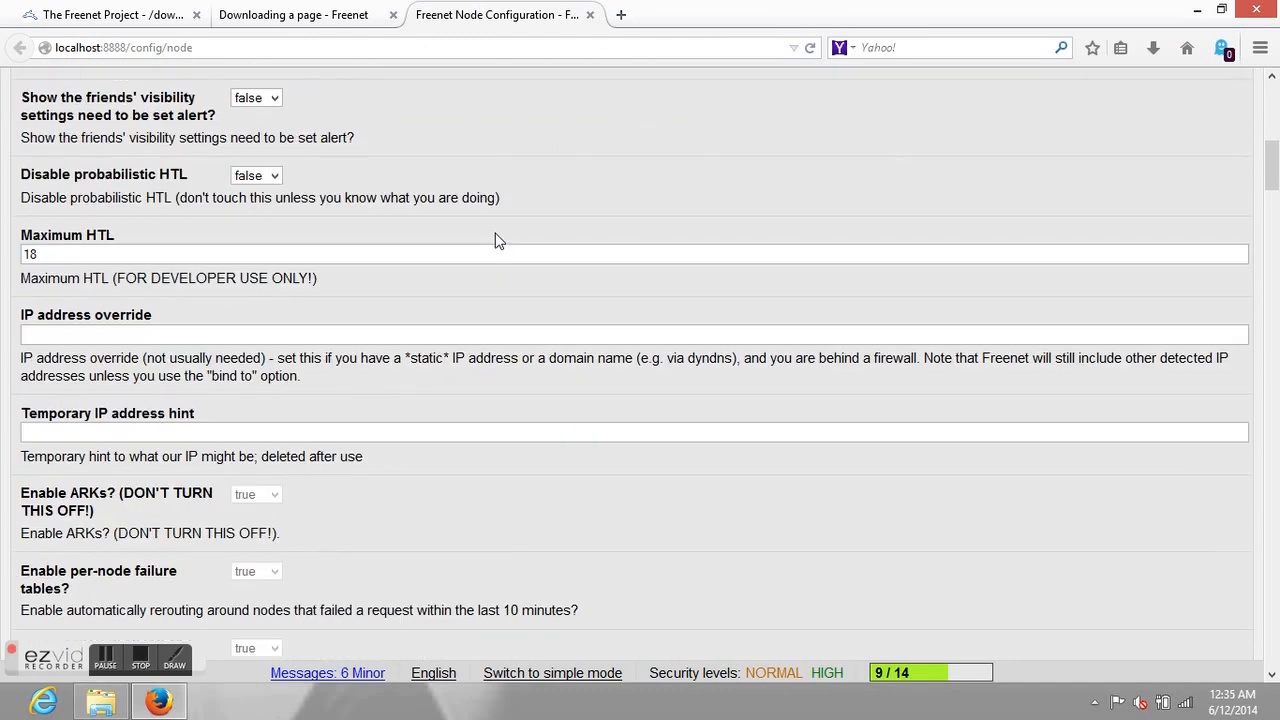
{"action": "scroll", "coordinate": [495, 240], "scroll_direction": "down", "scroll_amount": 2}
{"action": "scroll", "coordinate": [495, 240], "scroll_direction": "down", "scroll_amount": 7}
{"action": "scroll", "coordinate": [495, 240], "scroll_direction": "down", "scroll_amount": 3}
{"action": "scroll", "coordinate": [495, 240], "scroll_direction": "down", "scroll_amount": 8}
{"action": "scroll", "coordinate": [495, 240], "scroll_direction": "down", "scroll_amount": 9}
{"action": "scroll", "coordinate": [495, 233], "scroll_direction": "down", "scroll_amount": 4}
{"action": "scroll", "coordinate": [540, 237], "scroll_direction": "down", "scroll_amount": 10}
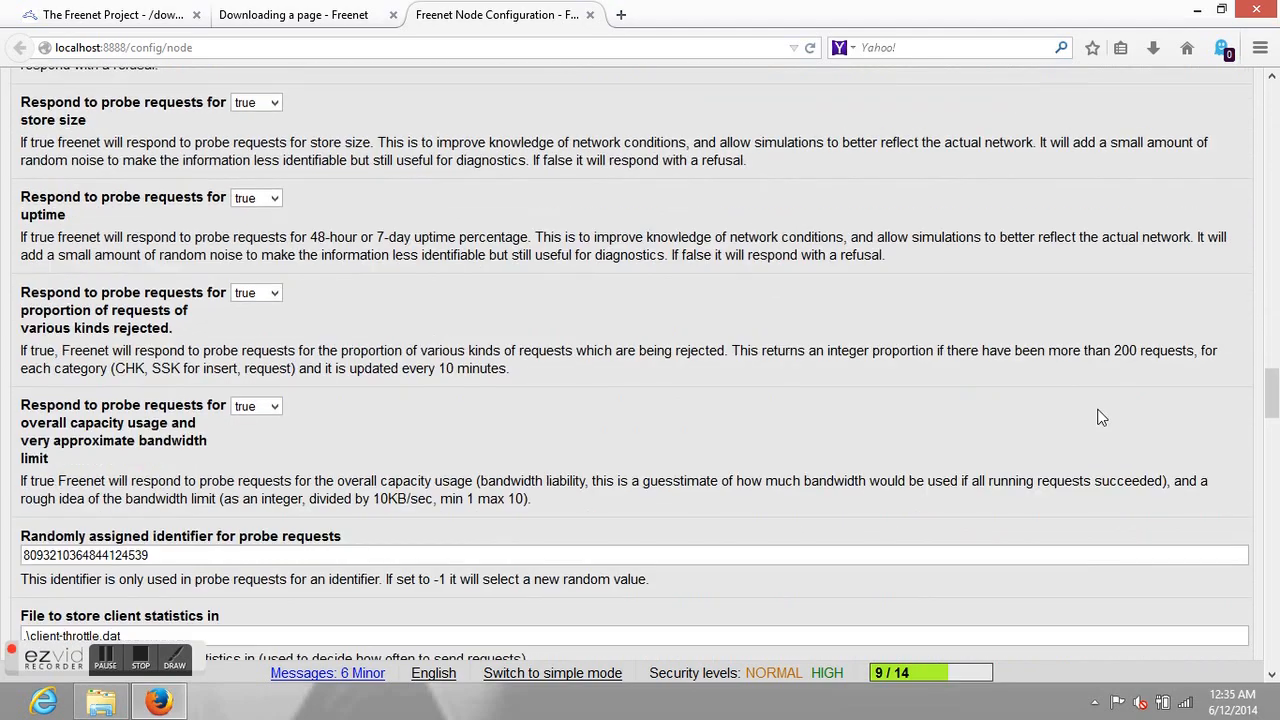
{"action": "left_click_drag", "start_coordinate": [1270, 399], "coordinate": [1270, 414]}
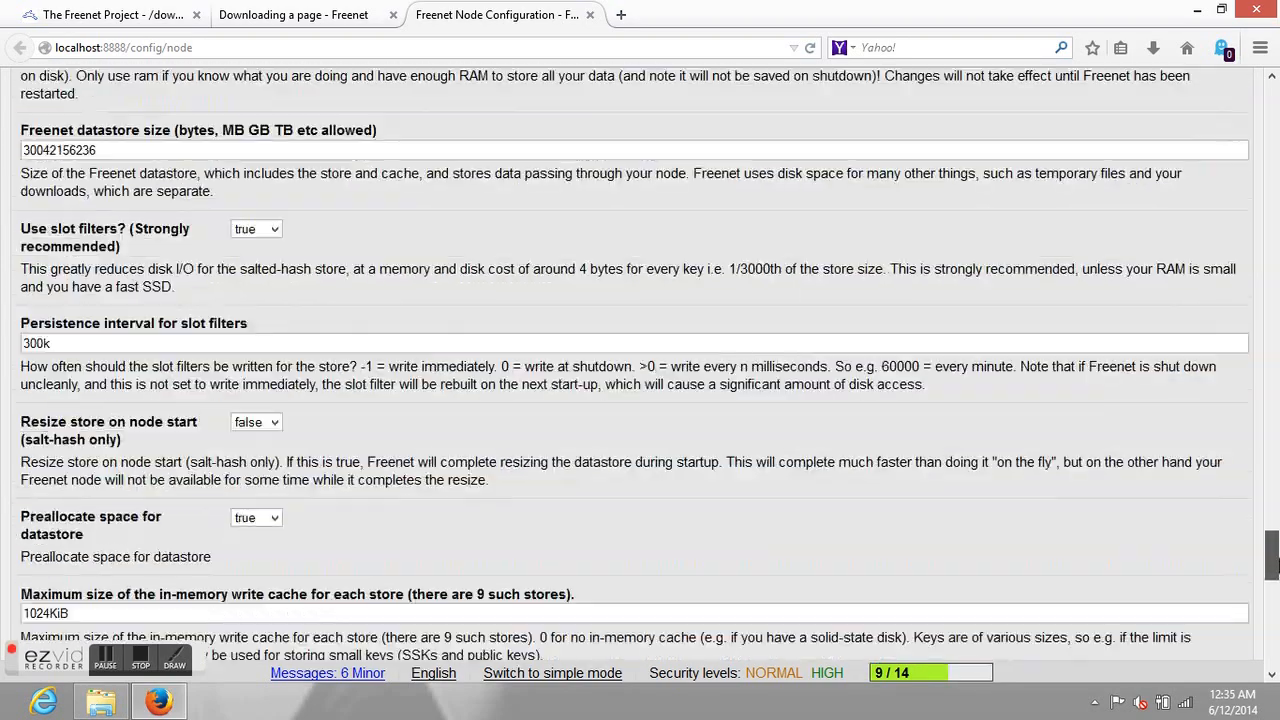
{"action": "scroll", "coordinate": [1248, 370], "scroll_direction": "up", "scroll_amount": 15}
{"action": "scroll", "coordinate": [1248, 370], "scroll_direction": "up", "scroll_amount": 5}
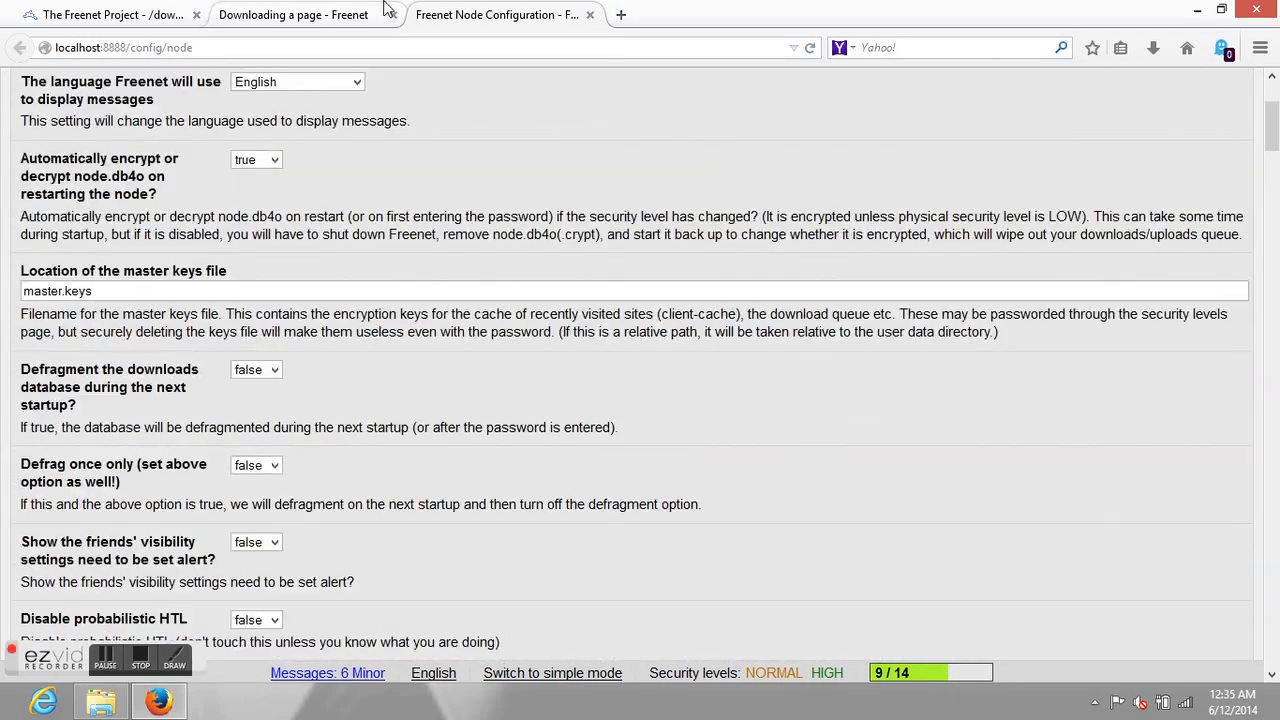
{"action": "left_click", "coordinate": [590, 15]}
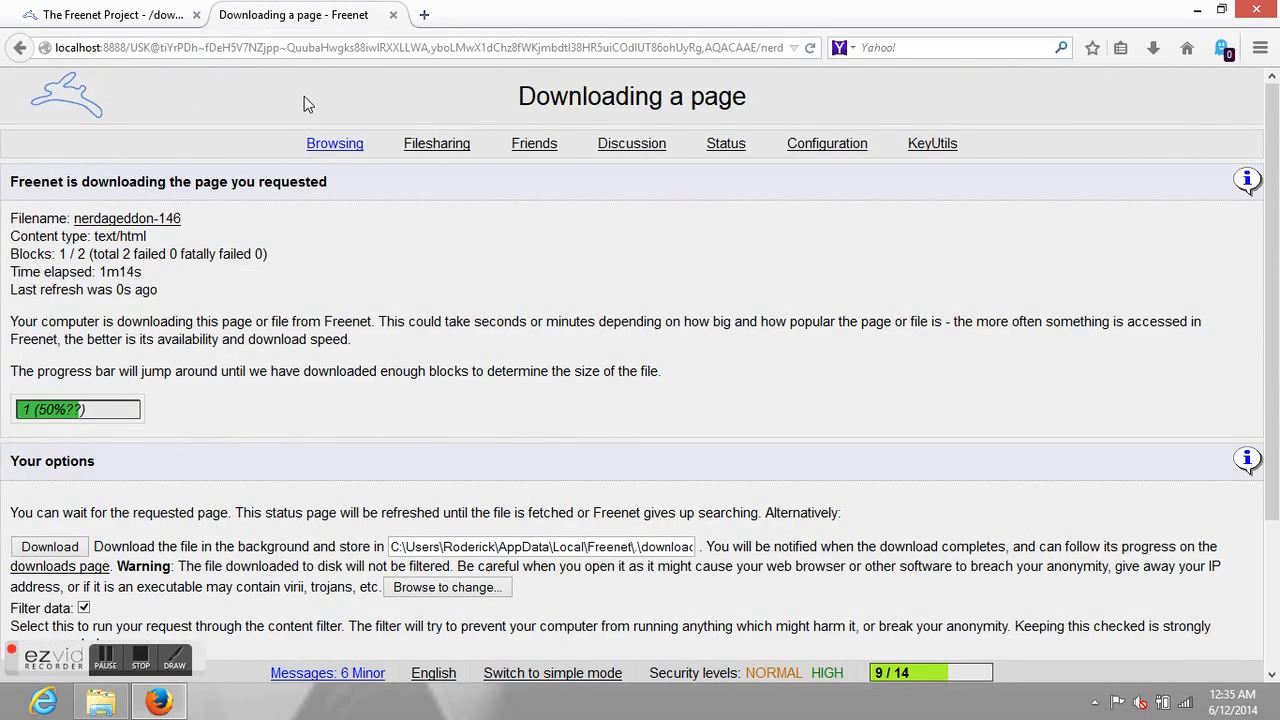
Copy the Nerdageddon page address, close its tab and load localhost:8888.
{"action": "left_click", "coordinate": [305, 47]}
{"action": "right_click", "coordinate": [305, 47]}
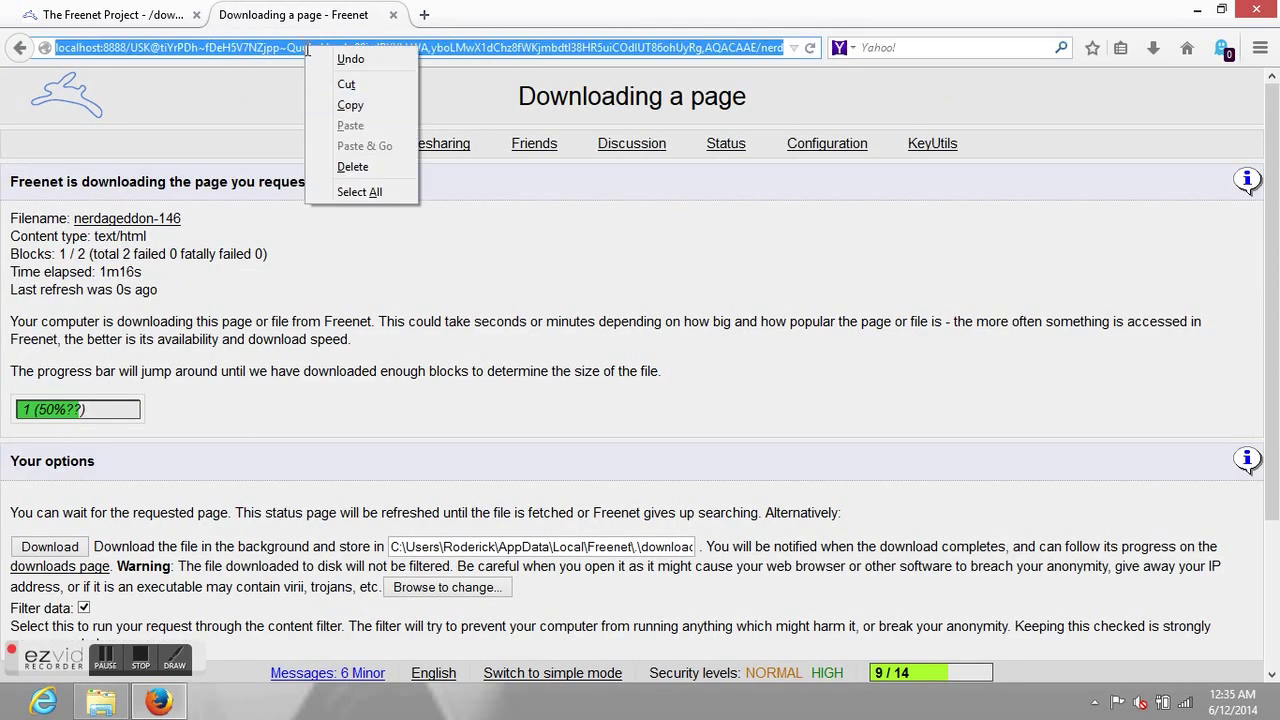
{"action": "left_click", "coordinate": [345, 103]}
{"action": "left_click", "coordinate": [393, 15]}
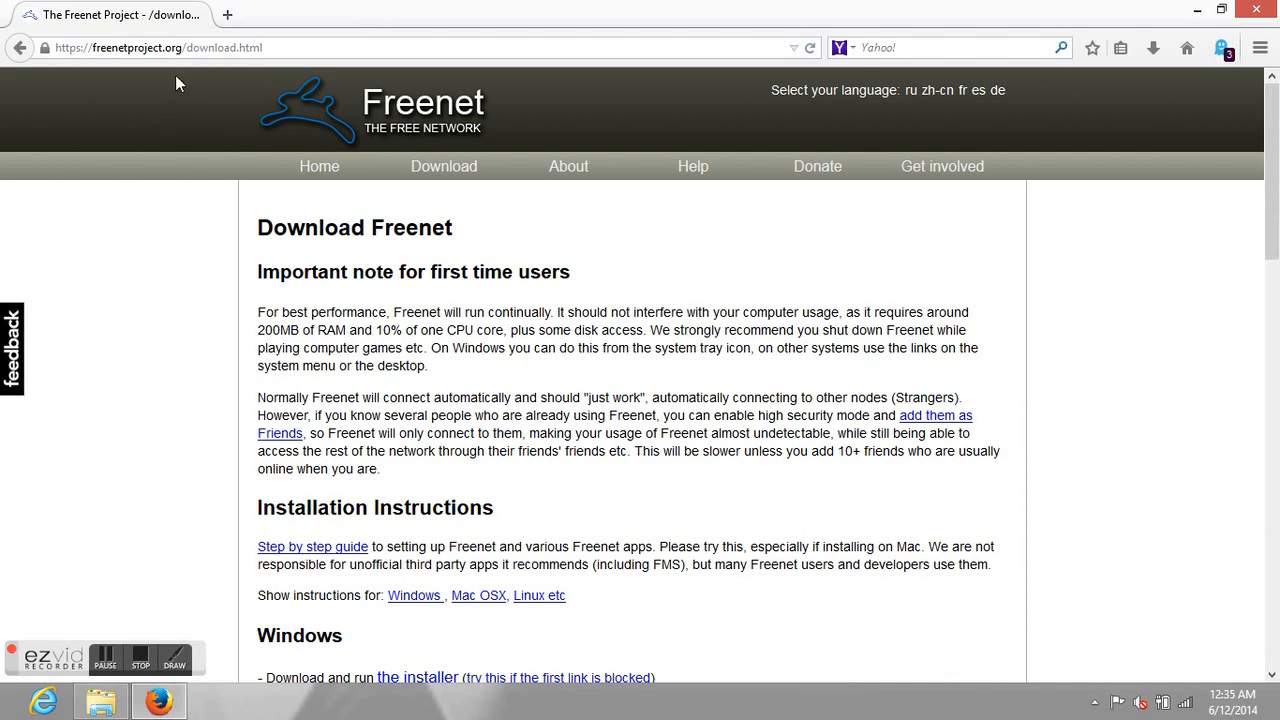
{"action": "double_click", "coordinate": [204, 55]}
{"action": "left_click", "coordinate": [202, 57]}
{"action": "triple_click", "coordinate": [202, 57]}
{"action": "key", "text": "BackSpace"}
{"action": "type", "text": "localhost:"}
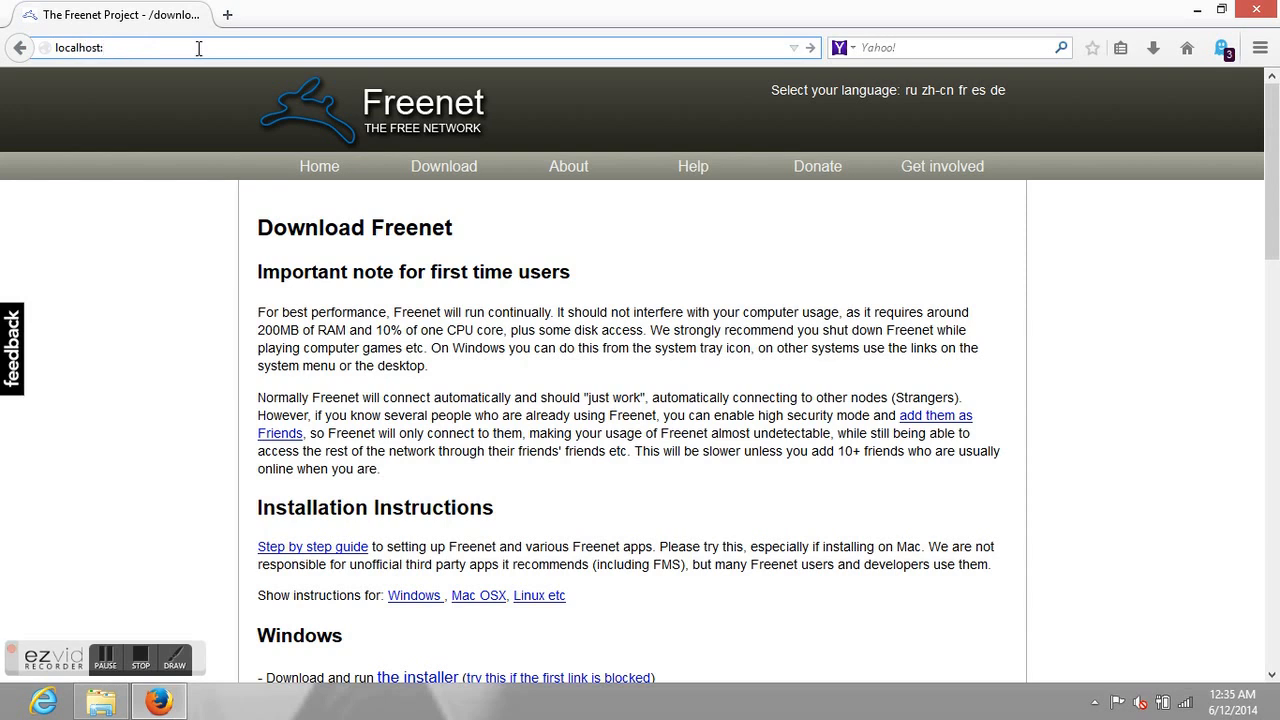
{"action": "type", "text": "8888"}
{"action": "key", "text": "Return"}
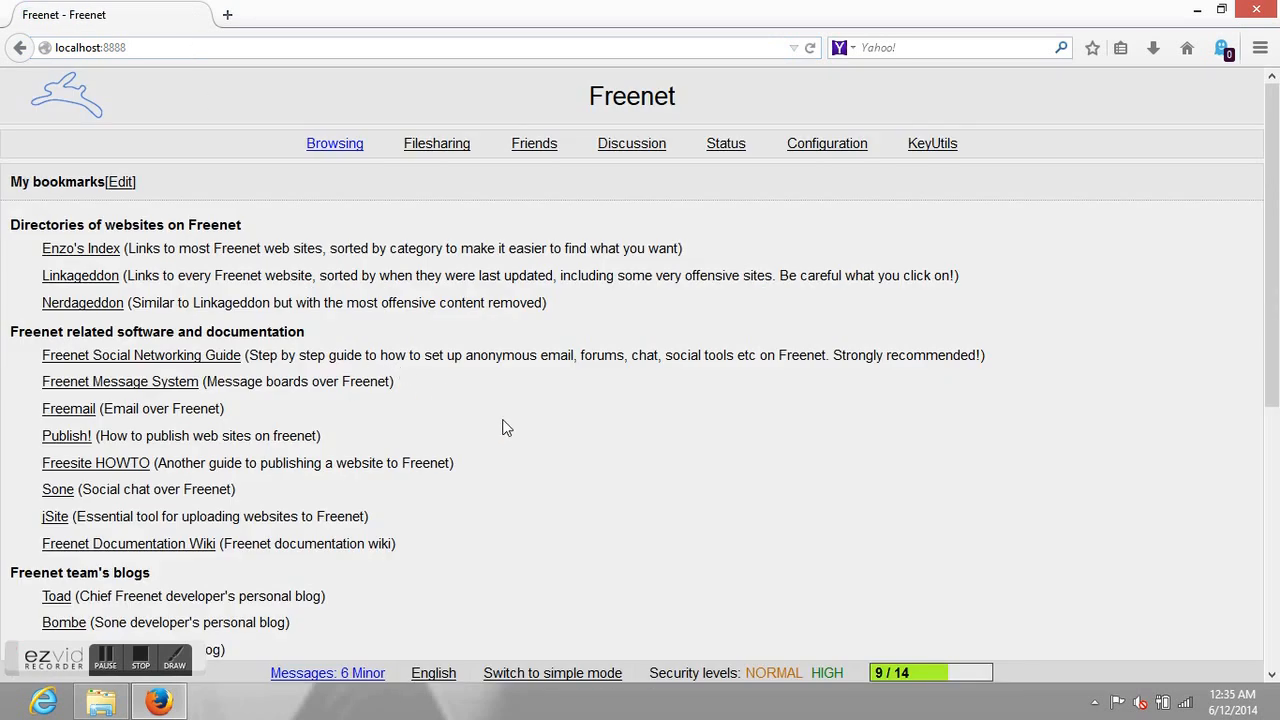
{"action": "scroll", "coordinate": [510, 430], "scroll_direction": "down", "scroll_amount": 2}
{"action": "scroll", "coordinate": [811, 374], "scroll_direction": "down", "scroll_amount": 5}
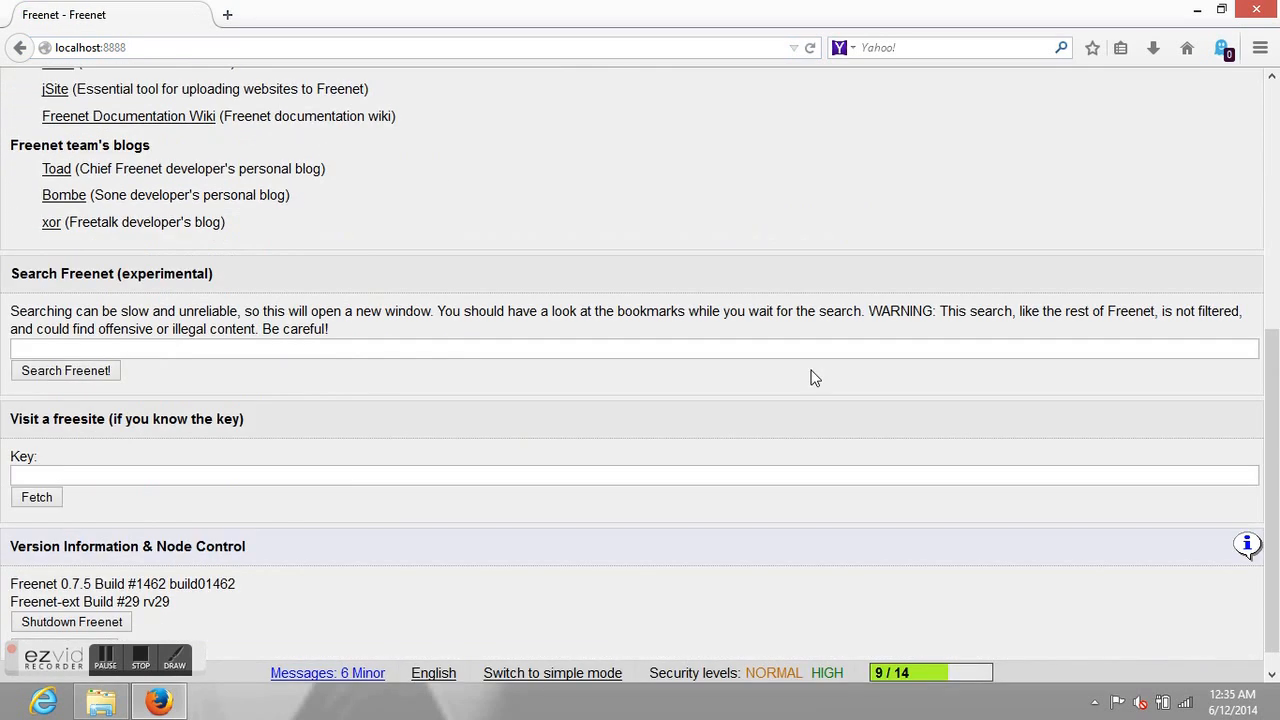
Paste the copied Nerdageddon key into the Key field and fetch the freesite.
{"action": "left_click", "coordinate": [224, 452]}
{"action": "right_click", "coordinate": [224, 452]}
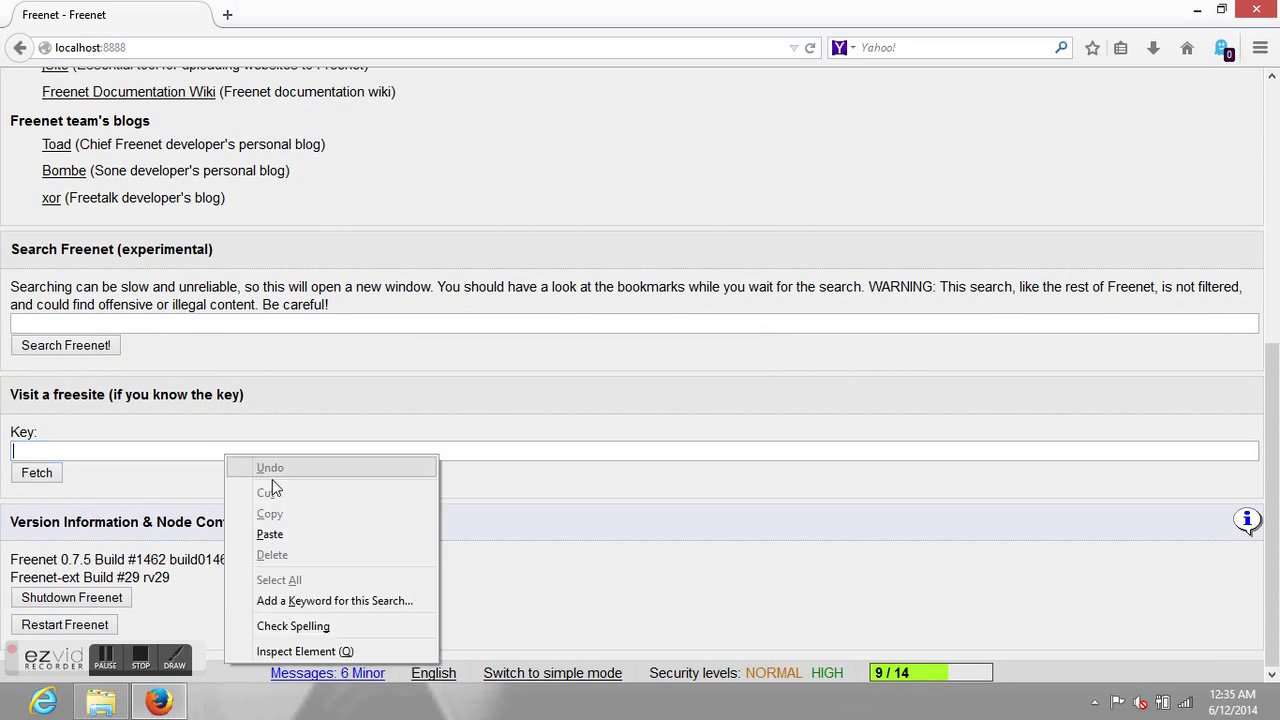
{"action": "left_click", "coordinate": [272, 531]}
{"action": "left_click", "coordinate": [36, 475]}
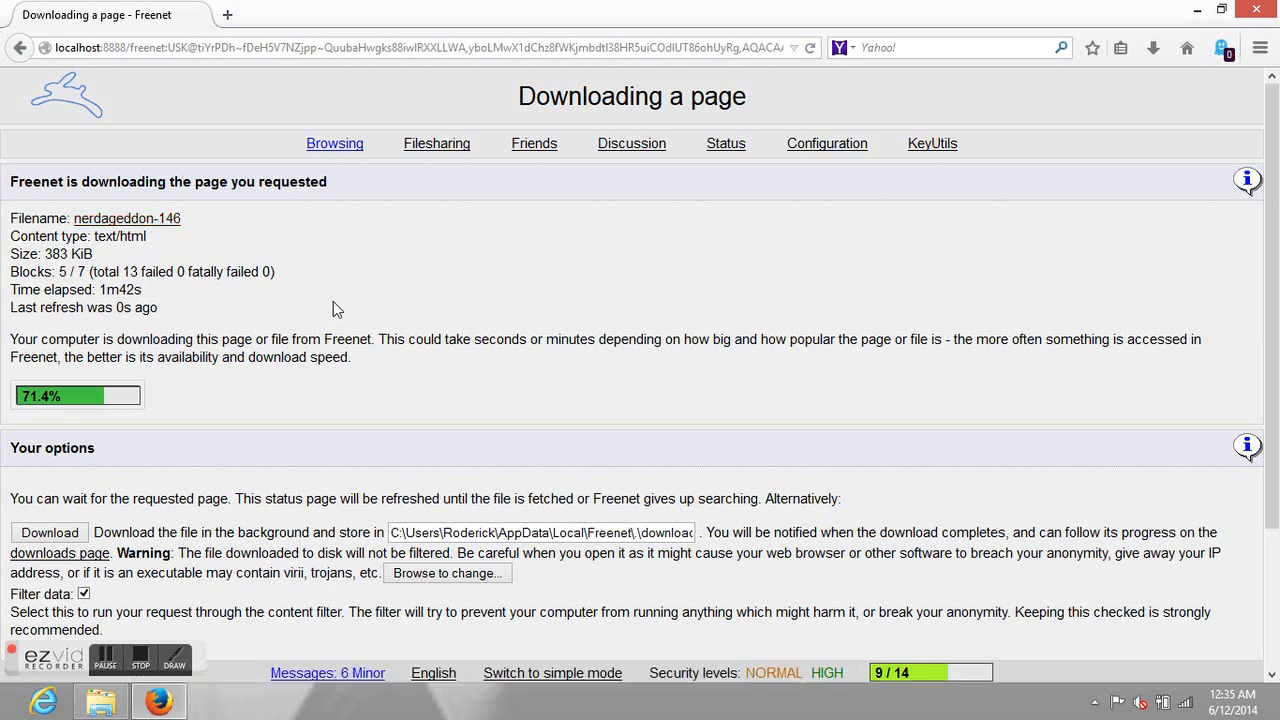
Return from the Nerdageddon index to the Freenet home page at localhost:8888.
{"action": "left_click", "coordinate": [410, 47]}
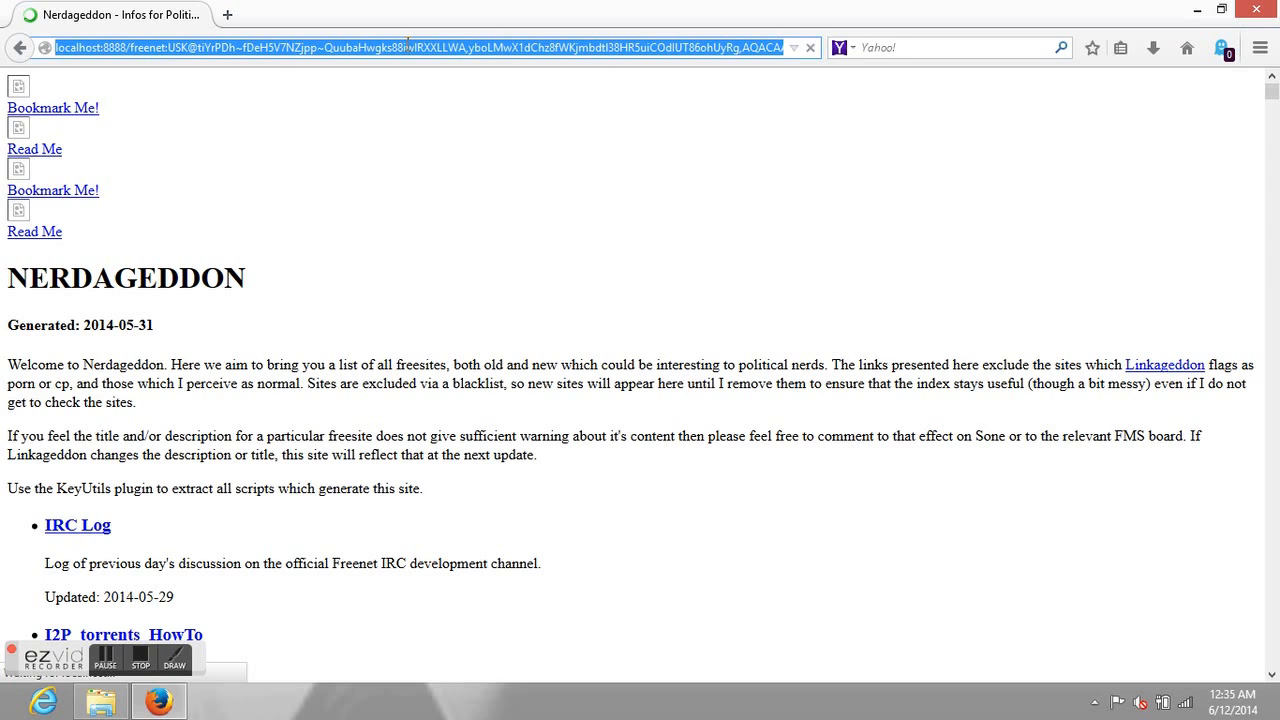
{"action": "scroll", "coordinate": [443, 366], "scroll_direction": "down", "scroll_amount": 8}
{"action": "scroll", "coordinate": [451, 363], "scroll_direction": "down", "scroll_amount": 5}
{"action": "scroll", "coordinate": [451, 360], "scroll_direction": "down", "scroll_amount": 7}
{"action": "scroll", "coordinate": [451, 354], "scroll_direction": "down", "scroll_amount": 3}
{"action": "scroll", "coordinate": [420, 323], "scroll_direction": "up", "scroll_amount": 10}
{"action": "scroll", "coordinate": [420, 323], "scroll_direction": "up", "scroll_amount": 6}
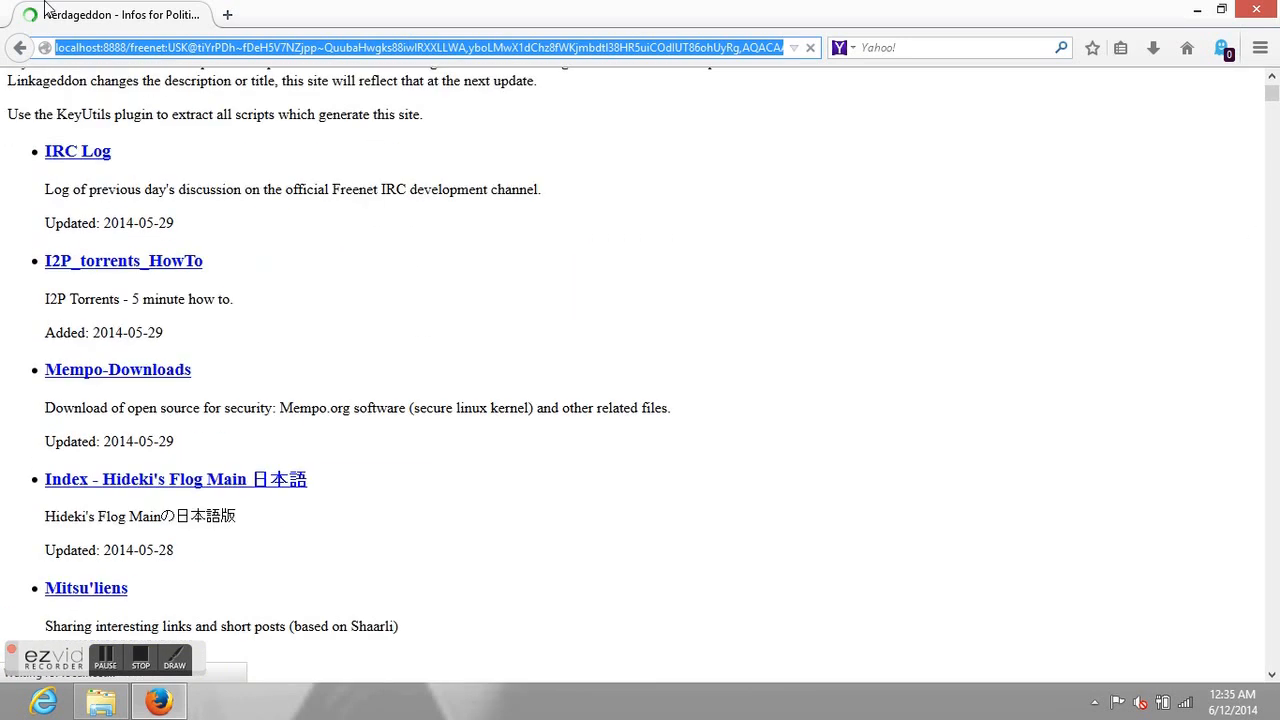
{"action": "left_click", "coordinate": [20, 48]}
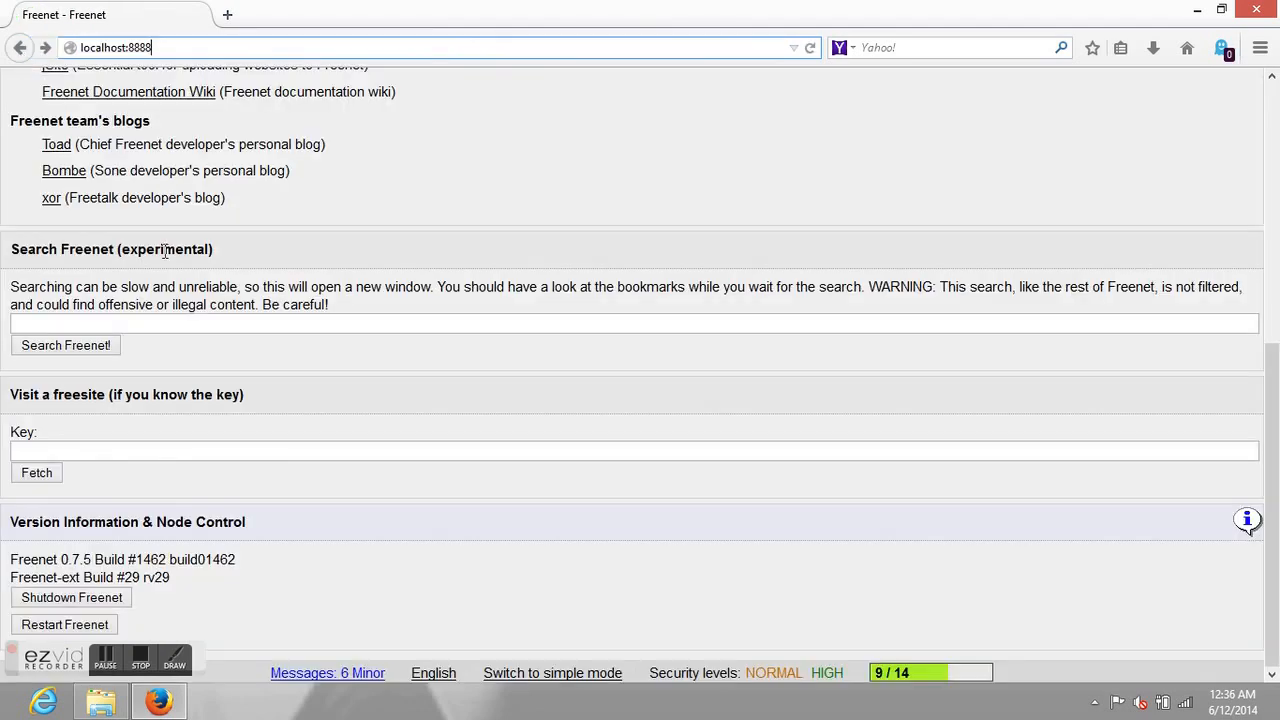
{"action": "scroll", "coordinate": [165, 250], "scroll_direction": "up", "scroll_amount": 8}
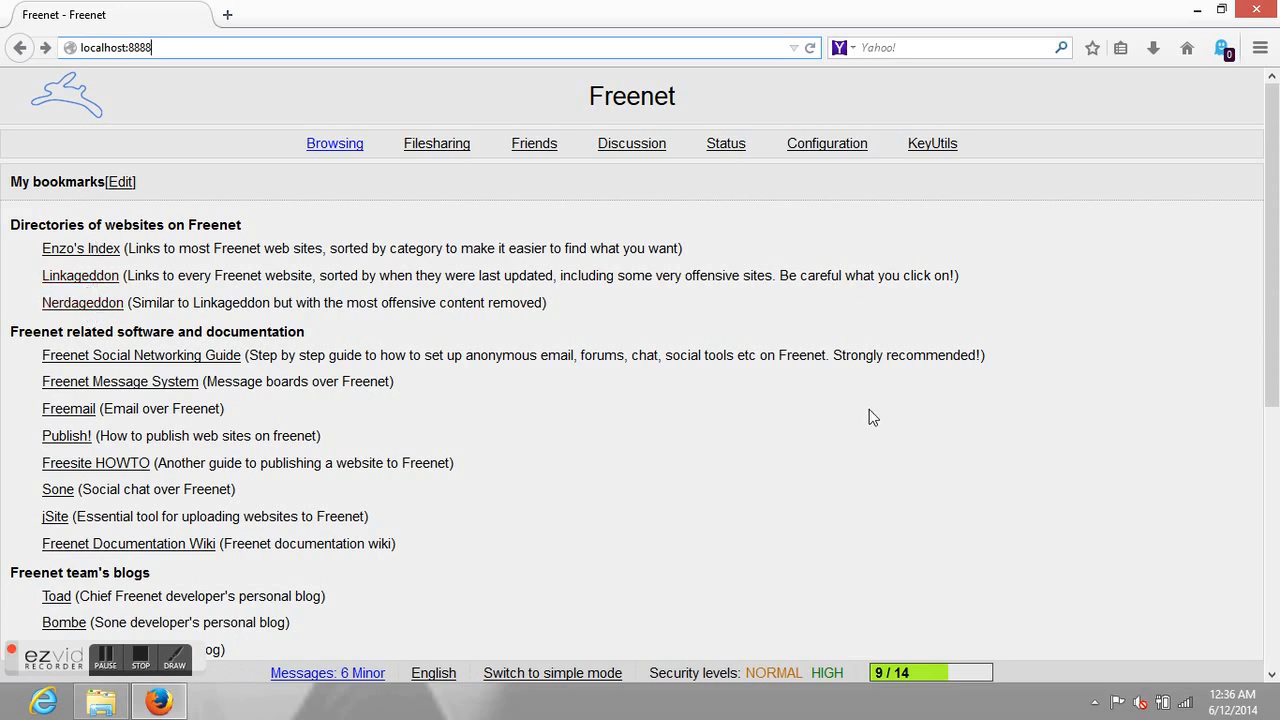
{"action": "scroll", "coordinate": [762, 484], "scroll_direction": "down", "scroll_amount": 8}
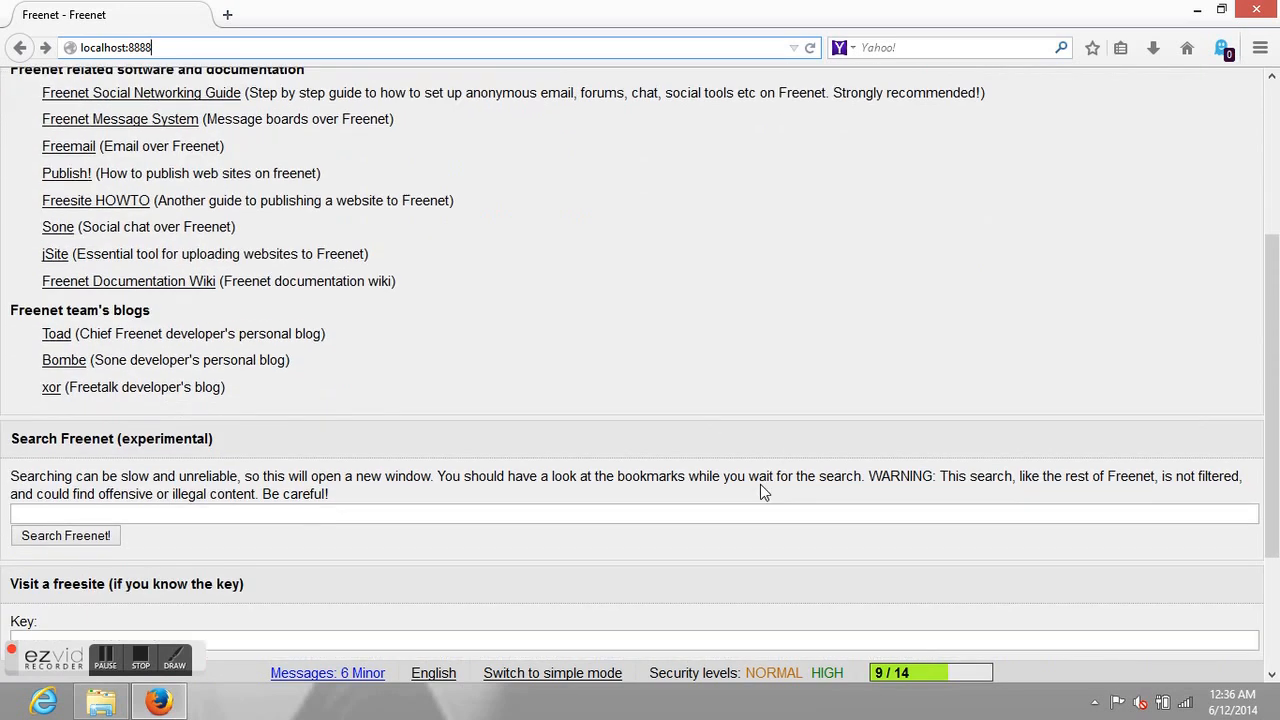
{"action": "scroll", "coordinate": [760, 484], "scroll_direction": "up", "scroll_amount": 8}
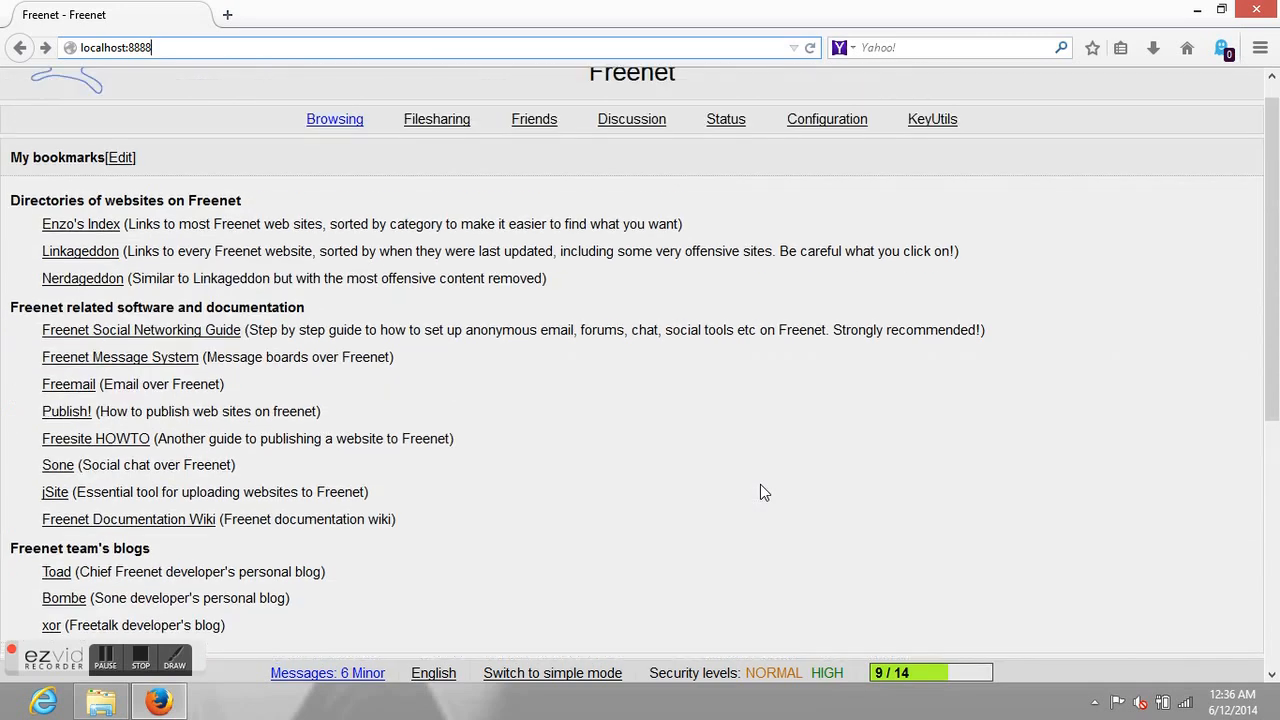
Reach Firefox's connection settings under Options > Advanced > Network.
{"action": "left_click", "coordinate": [1260, 47]}
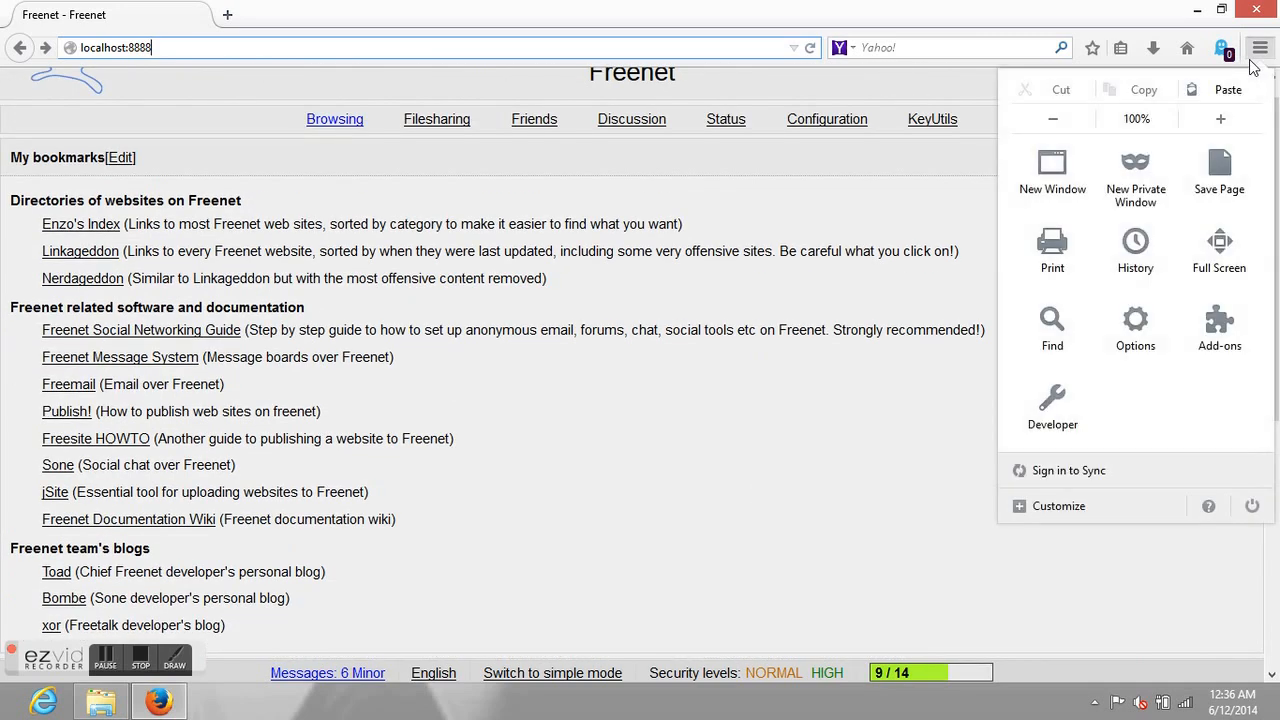
{"action": "left_click", "coordinate": [1147, 346]}
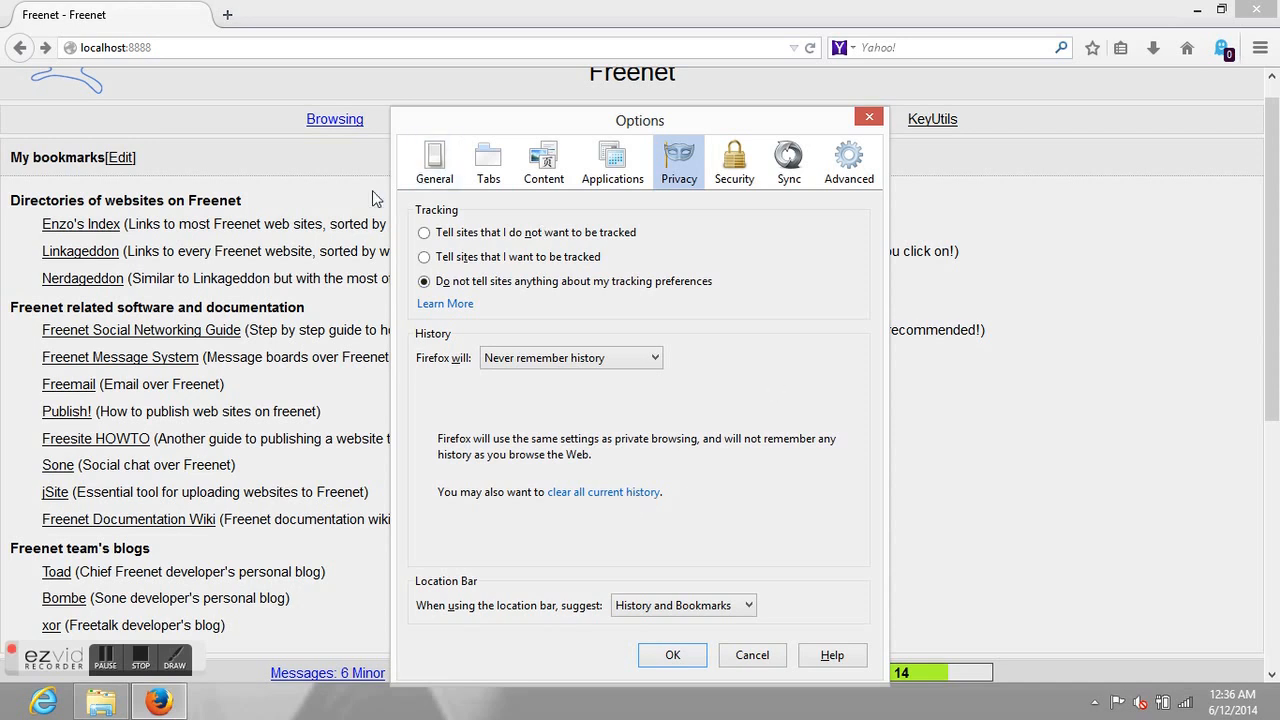
{"action": "left_click", "coordinate": [593, 283]}
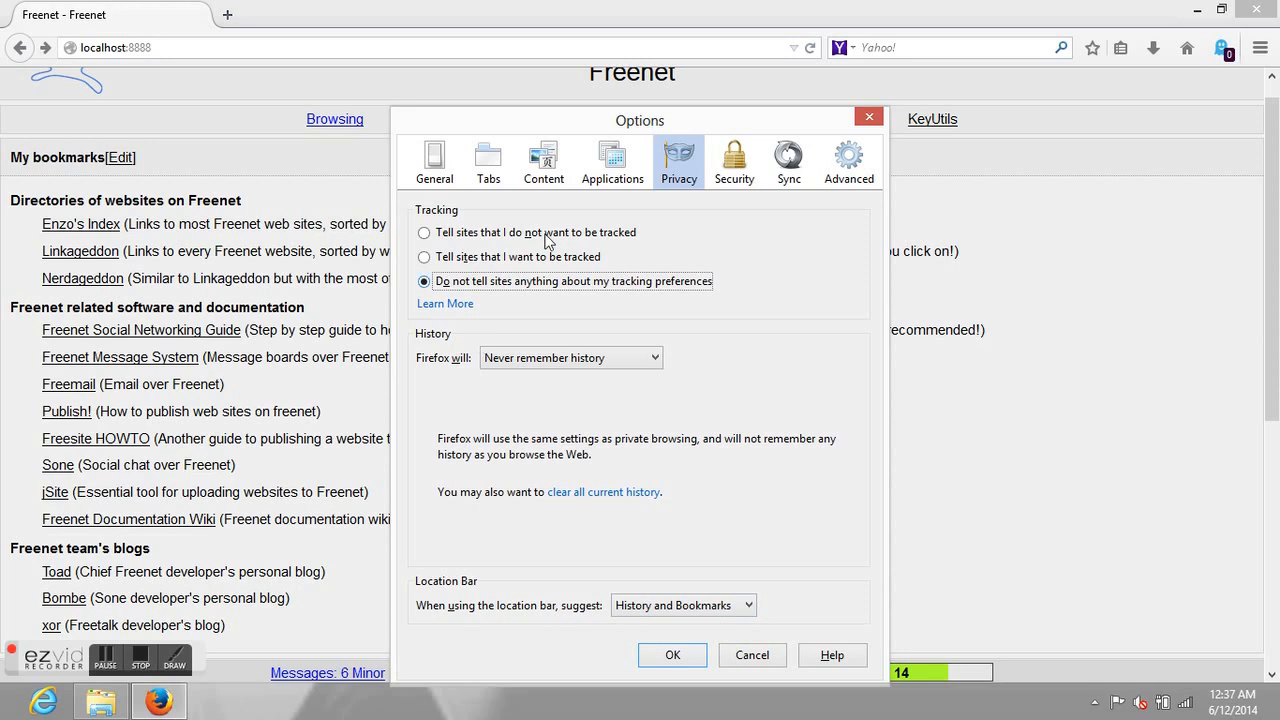
{"action": "left_click", "coordinate": [837, 157]}
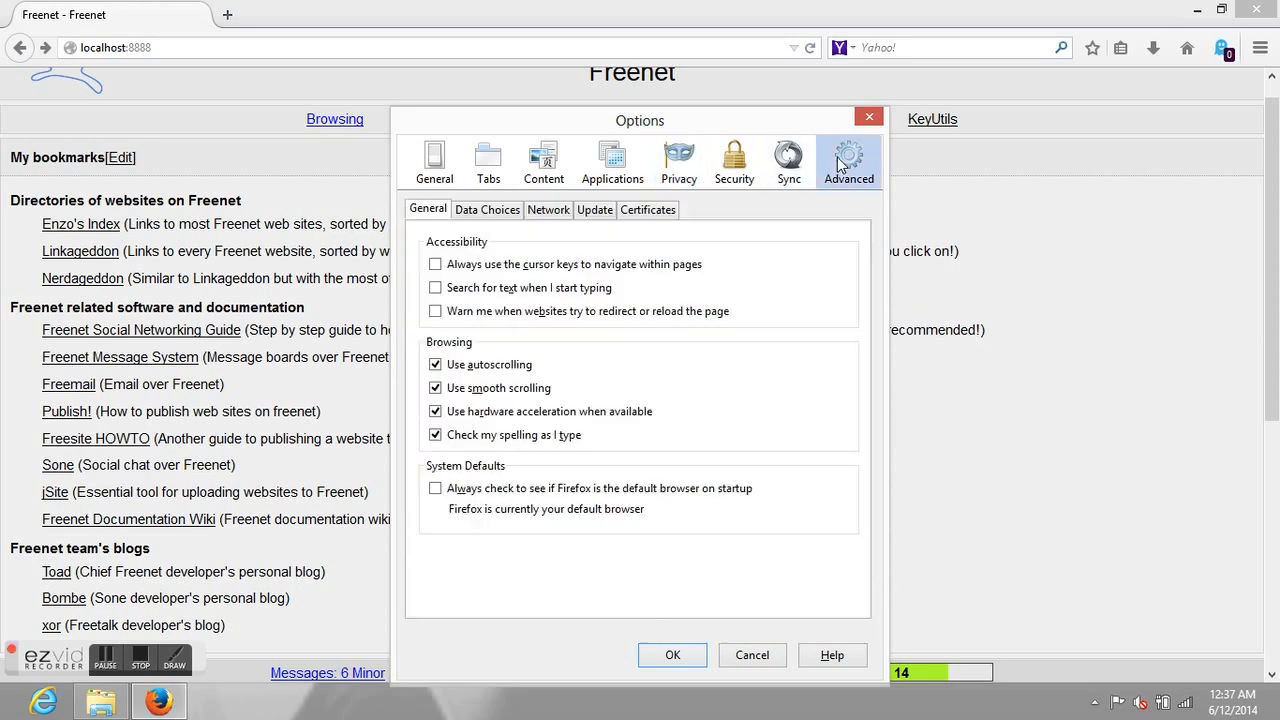
{"action": "left_click", "coordinate": [552, 212]}
{"action": "left_click", "coordinate": [815, 268]}
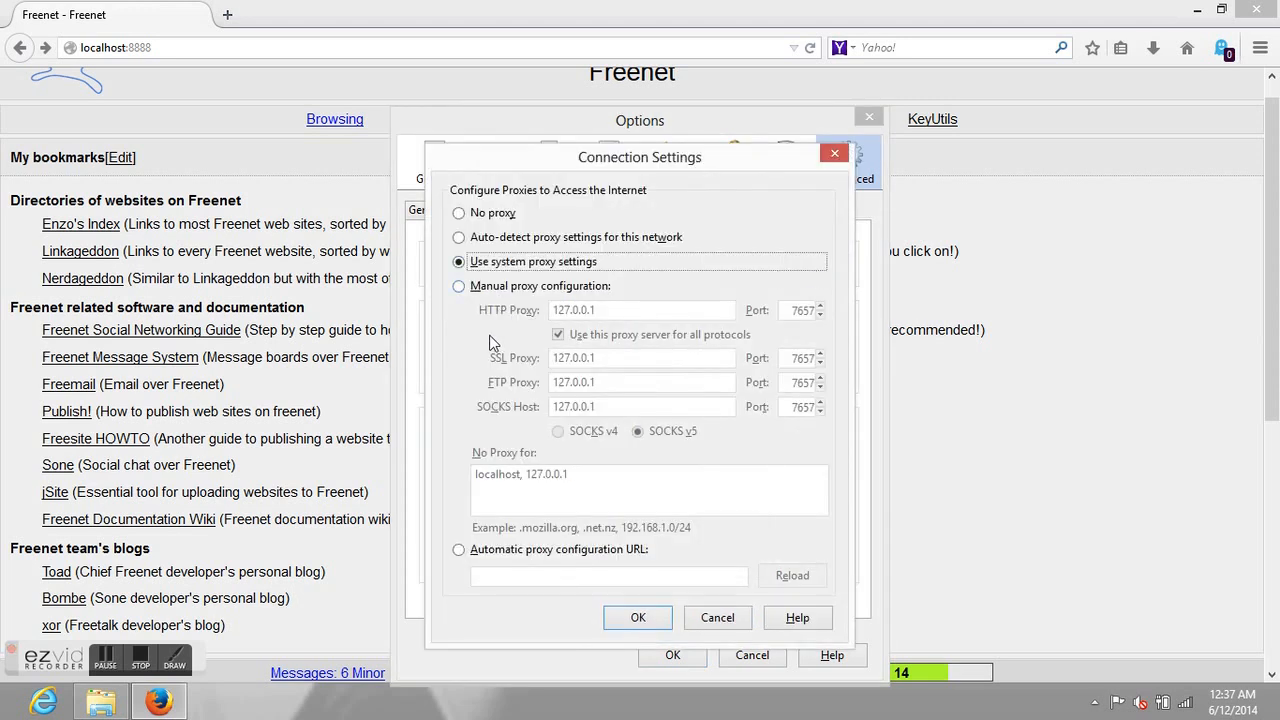
Set a manual proxy at 127.0.0.1 port 8888 for all protocols and apply it.
{"action": "left_click", "coordinate": [463, 288]}
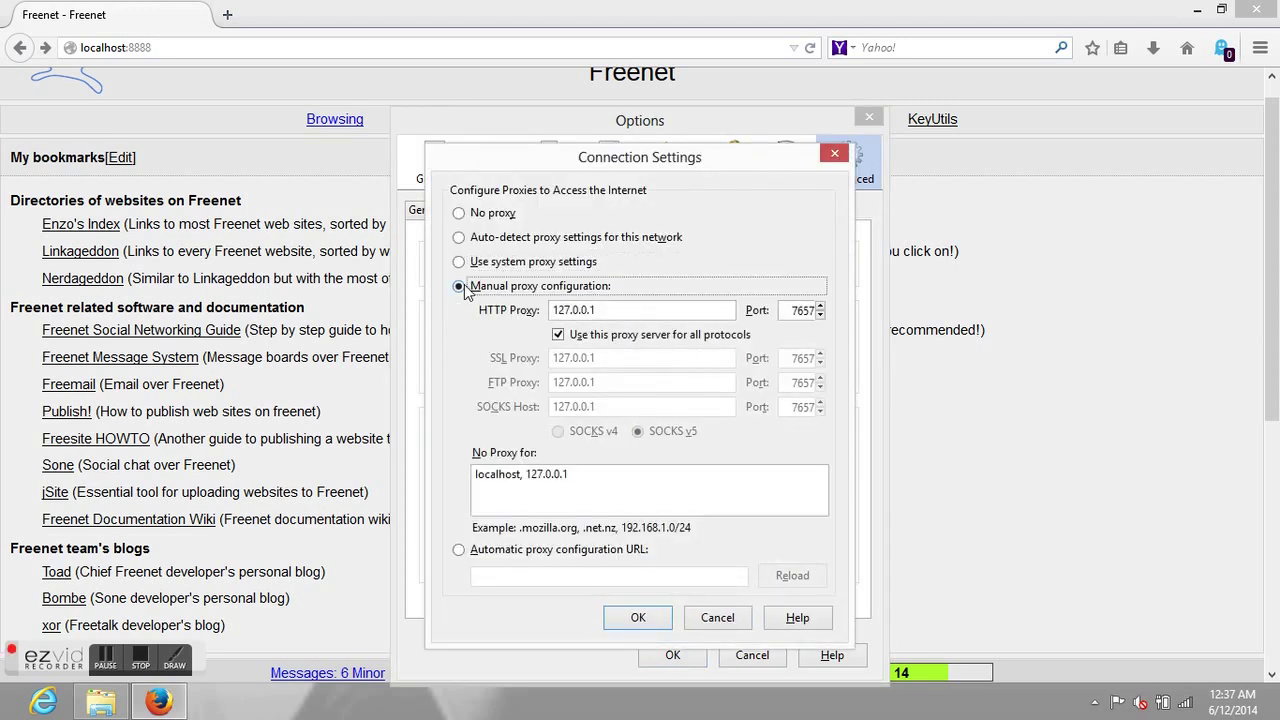
{"action": "left_click", "coordinate": [688, 308]}
{"action": "double_click", "coordinate": [785, 310]}
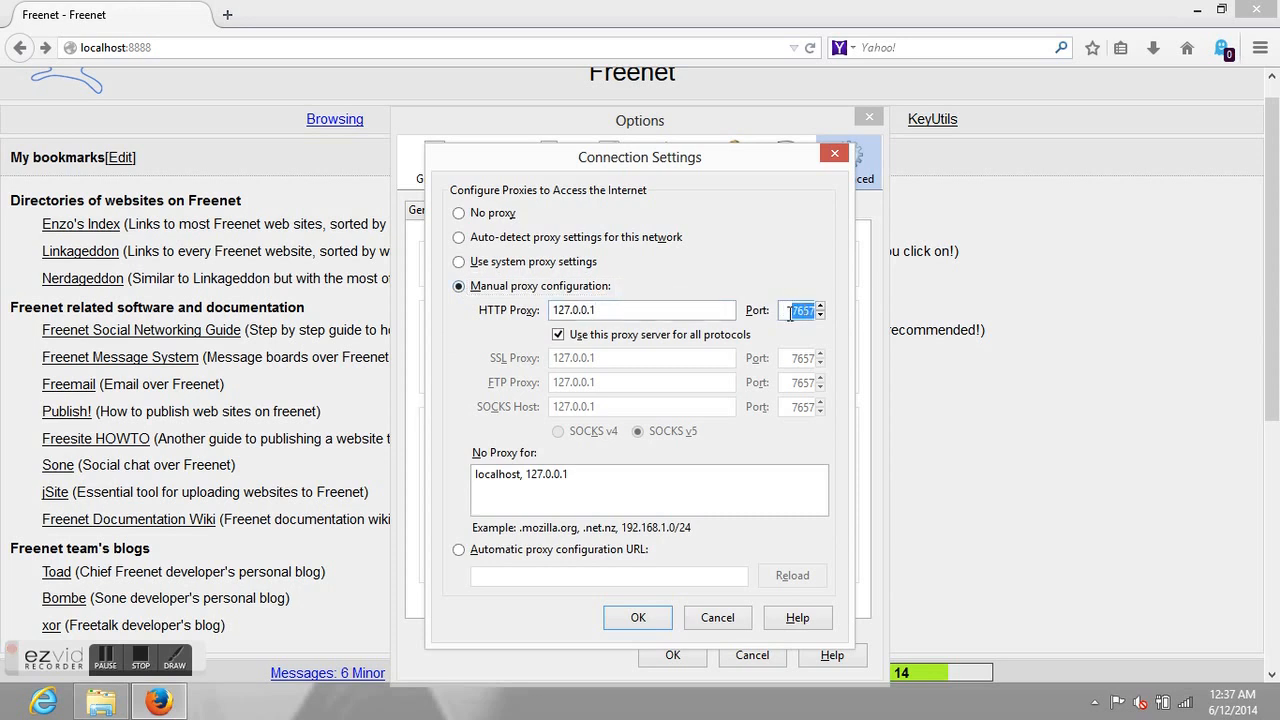
{"action": "left_click", "coordinate": [740, 263]}
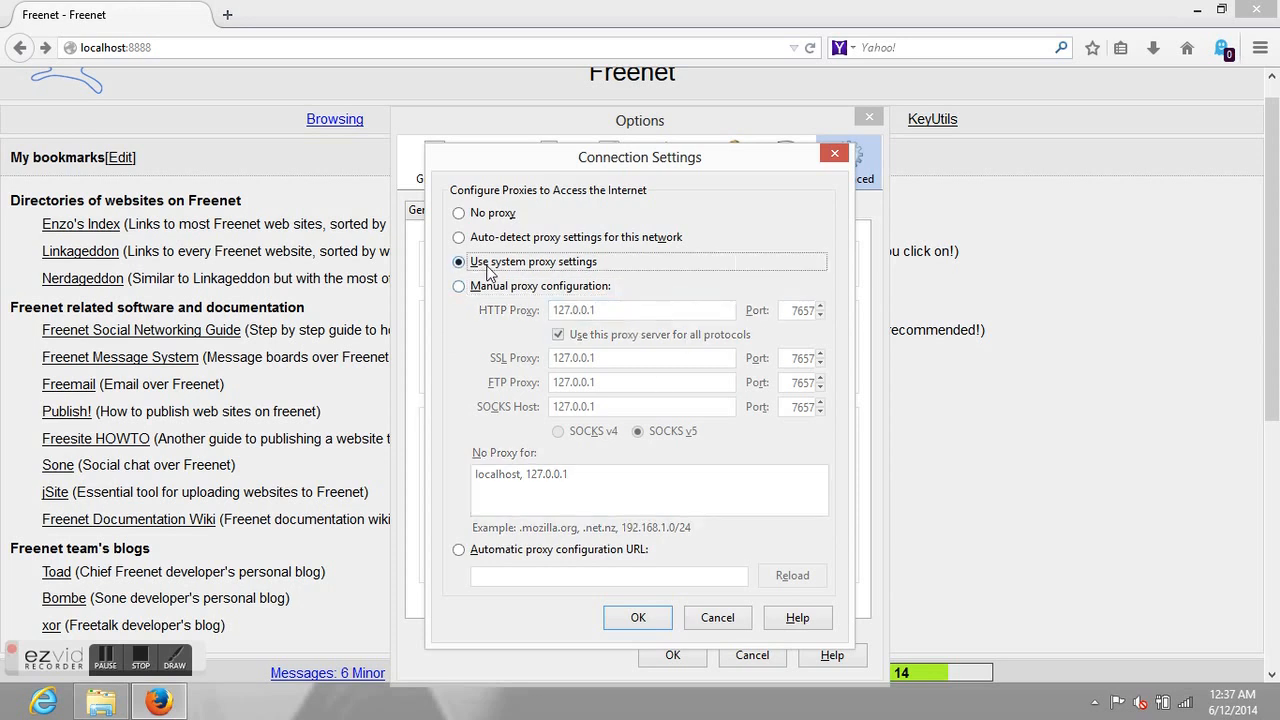
{"action": "left_click", "coordinate": [492, 285]}
{"action": "double_click", "coordinate": [810, 311]}
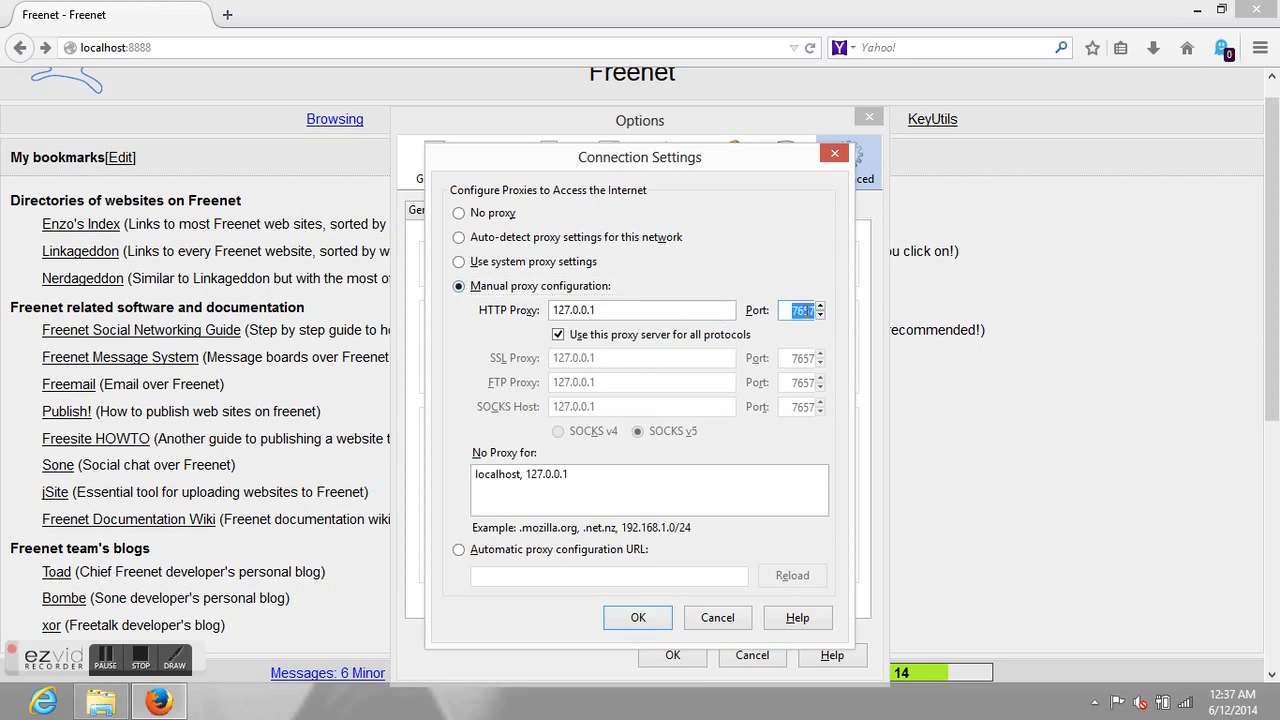
{"action": "type", "text": "8888"}
{"action": "left_click", "coordinate": [644, 617]}
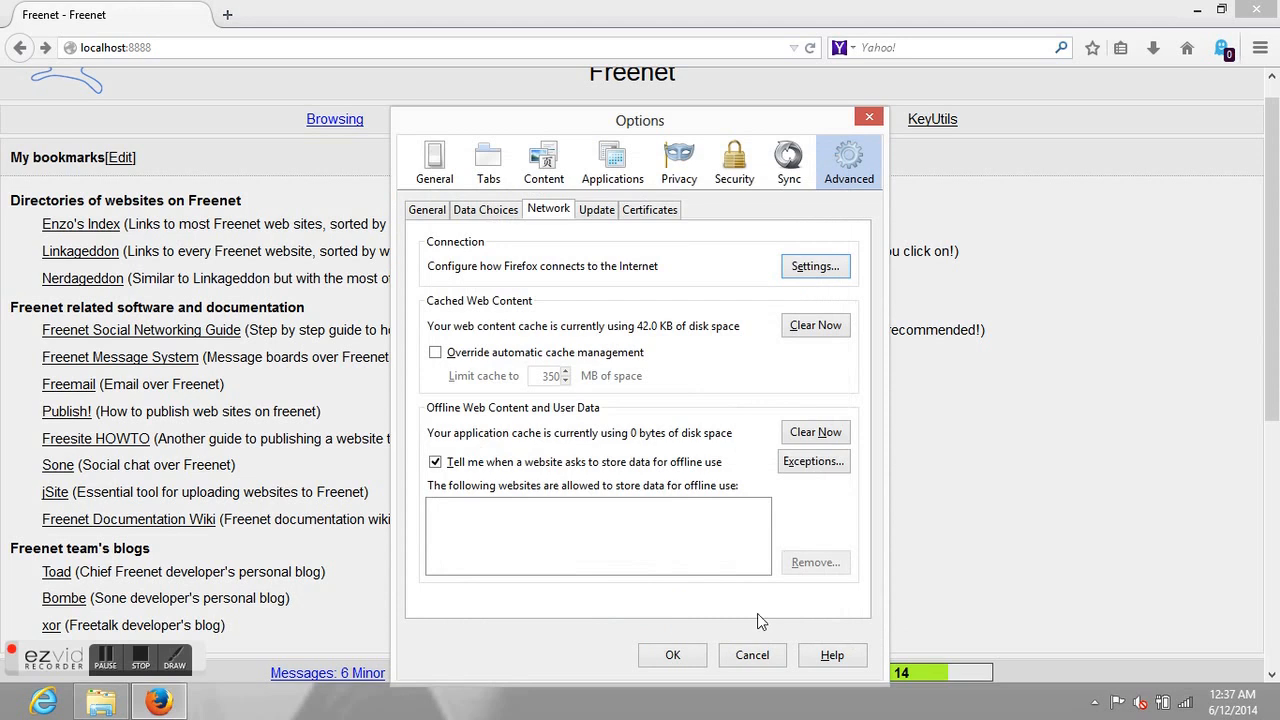
Close Options and load google.com and aol.com in new tabs to confirm they reach Freenet.
{"action": "left_click", "coordinate": [692, 658]}
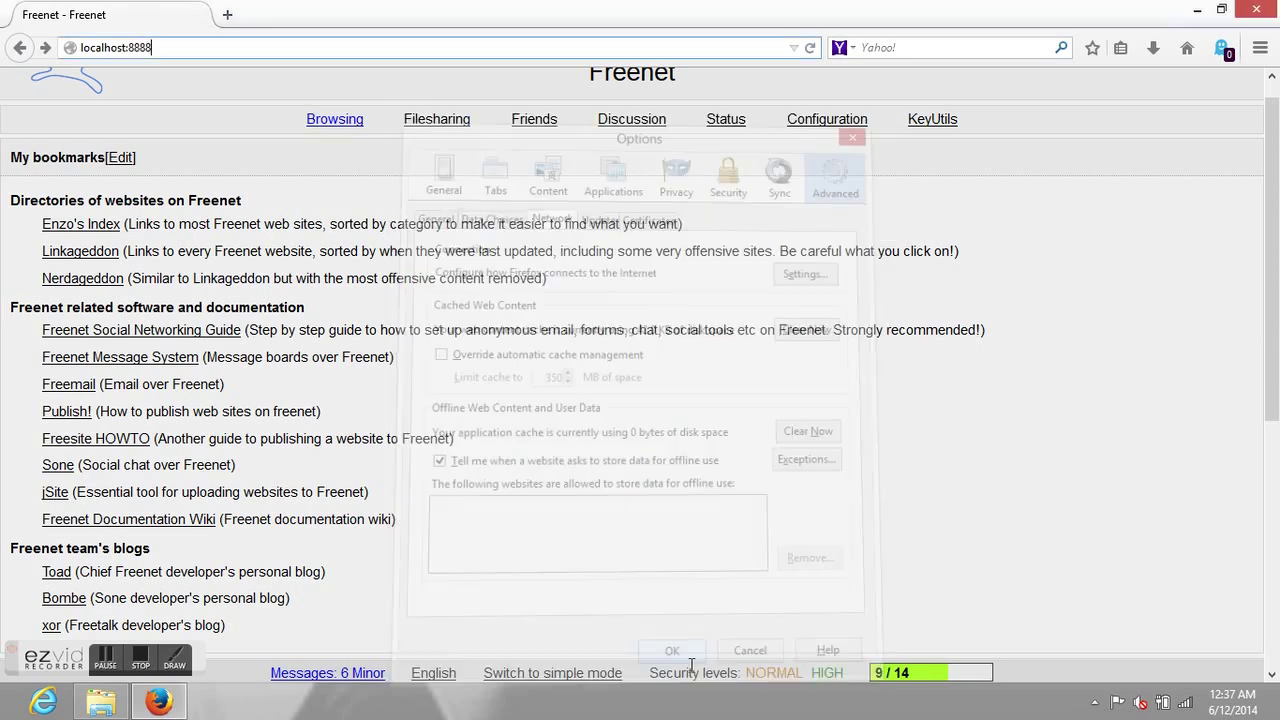
{"action": "left_click", "coordinate": [239, 14]}
{"action": "type", "text": "google.com"}
{"action": "key", "text": "Return"}
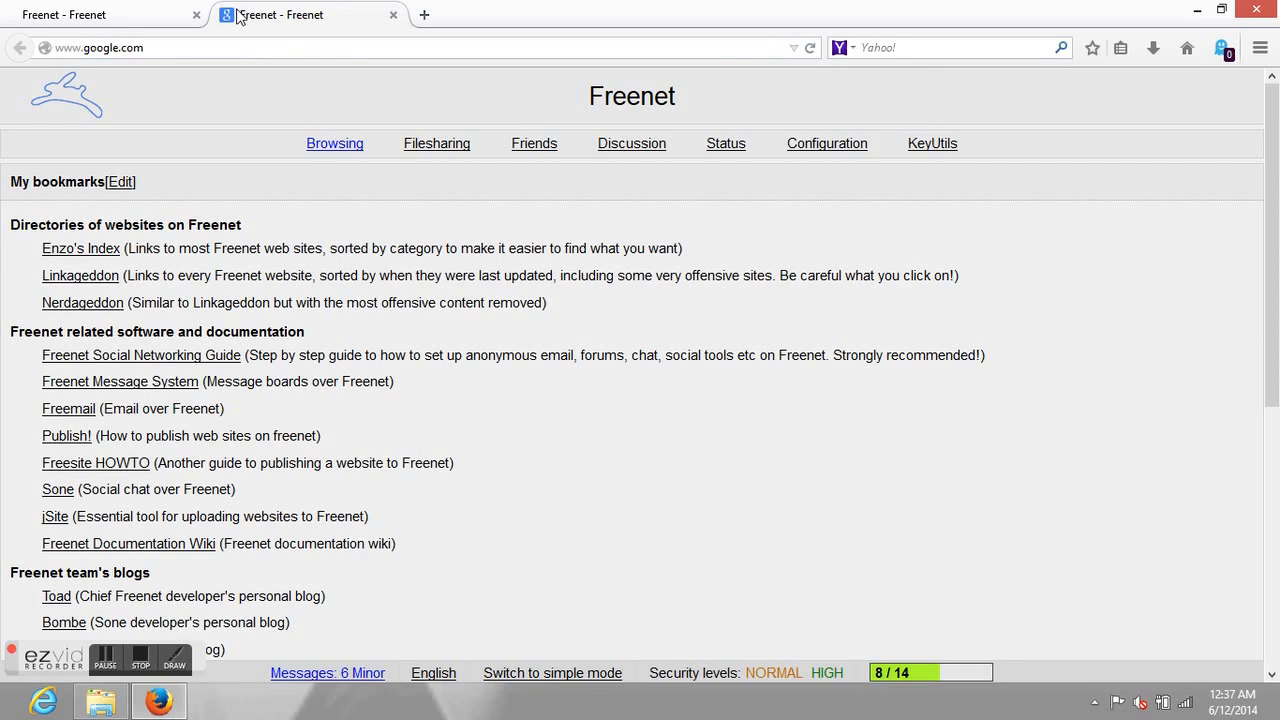
{"action": "left_click", "coordinate": [424, 14]}
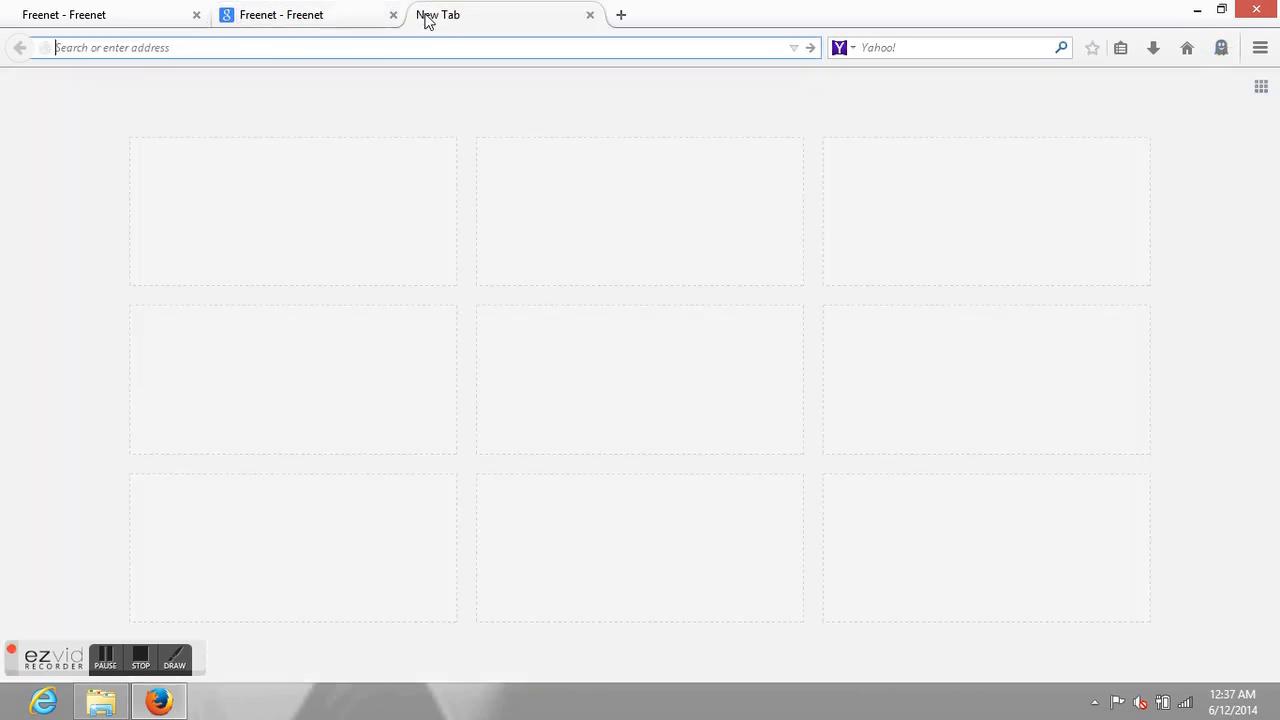
{"action": "type", "text": "googel.com"}
{"action": "key", "text": "BackSpace"}
{"action": "key", "text": "BackSpace"}
{"action": "key", "text": "BackSpace"}
{"action": "key", "text": "BackSpace"}
{"action": "key", "text": "BackSpace"}
{"action": "key", "text": "BackSpace"}
{"action": "key", "text": "BackSpace"}
{"action": "key", "text": "BackSpace"}
{"action": "key", "text": "BackSpace"}
{"action": "type", "text": "aol"}
{"action": "type", "text": ".com"}
{"action": "key", "text": "Return"}
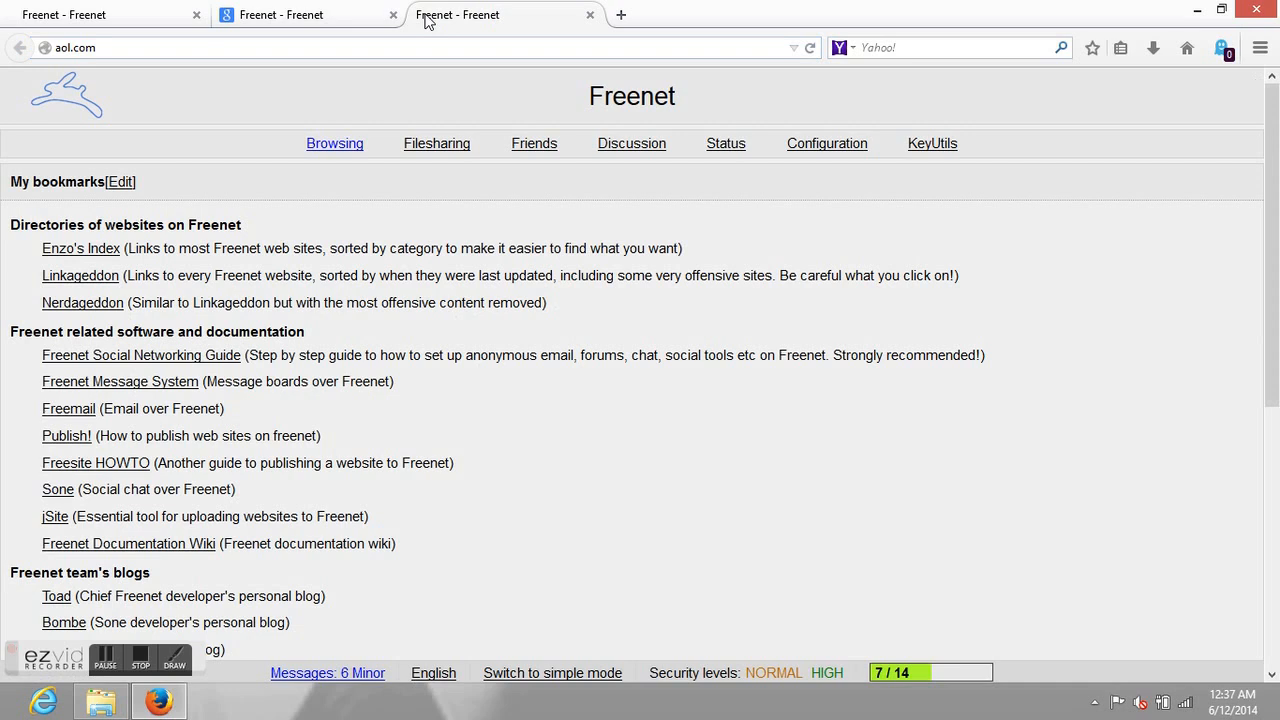
{"action": "scroll", "coordinate": [514, 346], "scroll_direction": "down", "scroll_amount": 5}
{"action": "scroll", "coordinate": [520, 343], "scroll_direction": "up", "scroll_amount": 5}
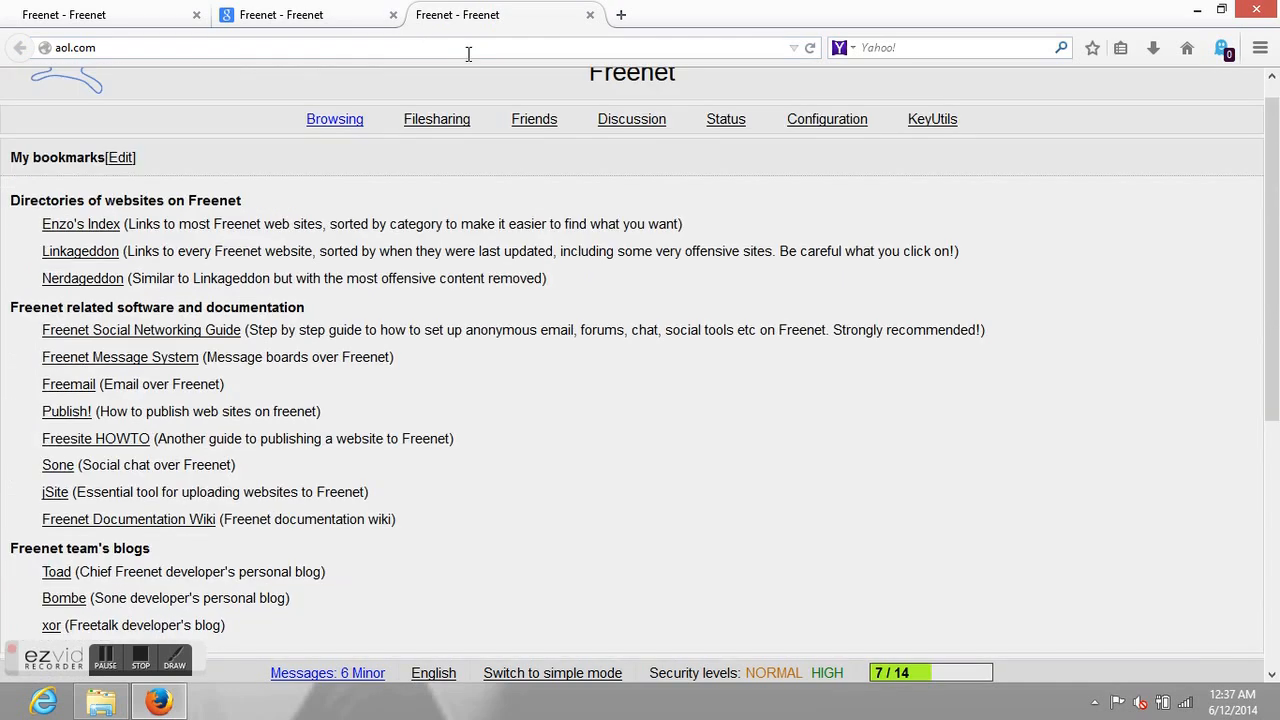
{"action": "scroll", "coordinate": [400, 377], "scroll_direction": "up", "scroll_amount": 1}
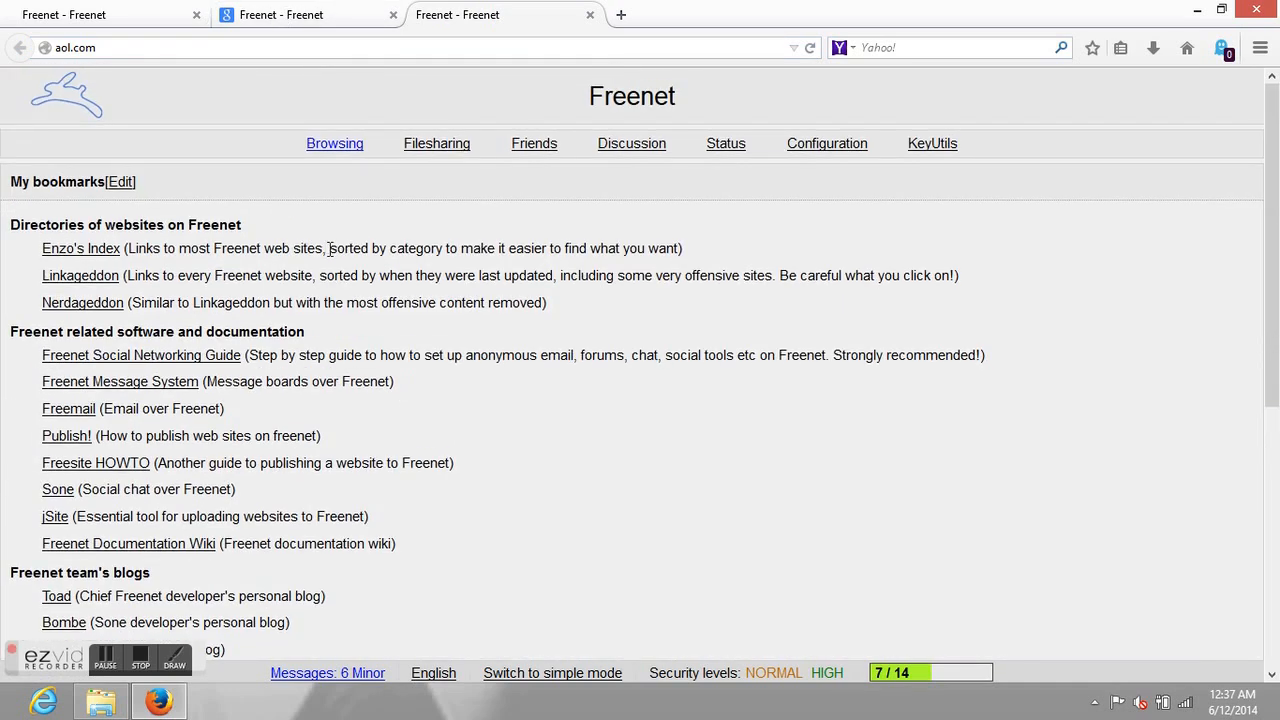
Open the Linkageddon index in its own tab and close the extra test tabs.
{"action": "right_click", "coordinate": [97, 280]}
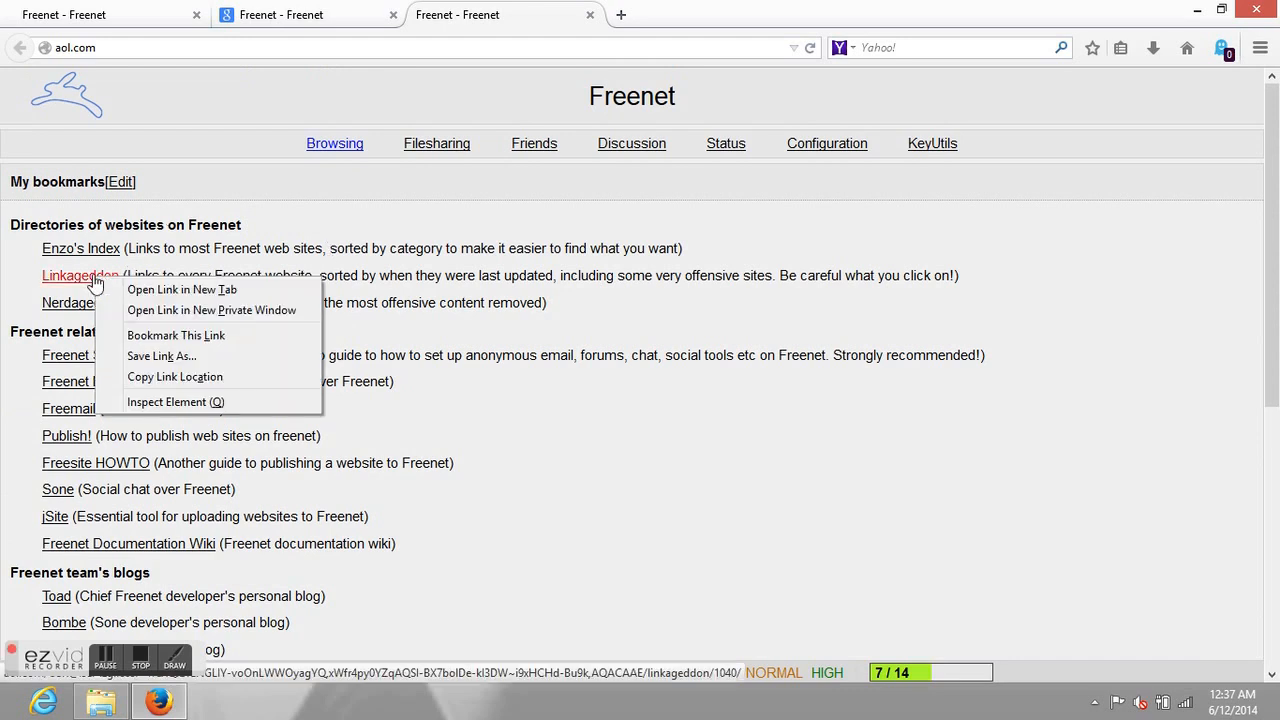
{"action": "left_click", "coordinate": [115, 291]}
{"action": "left_click", "coordinate": [676, 8]}
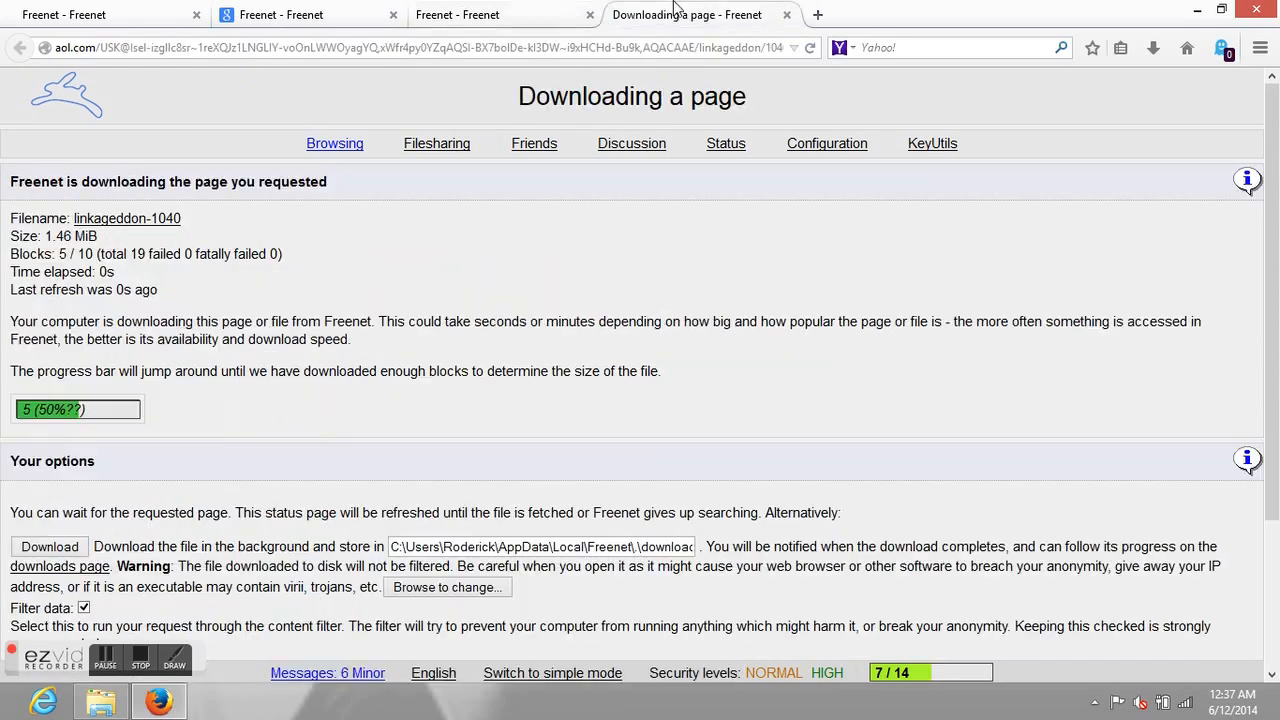
{"action": "left_click", "coordinate": [500, 12]}
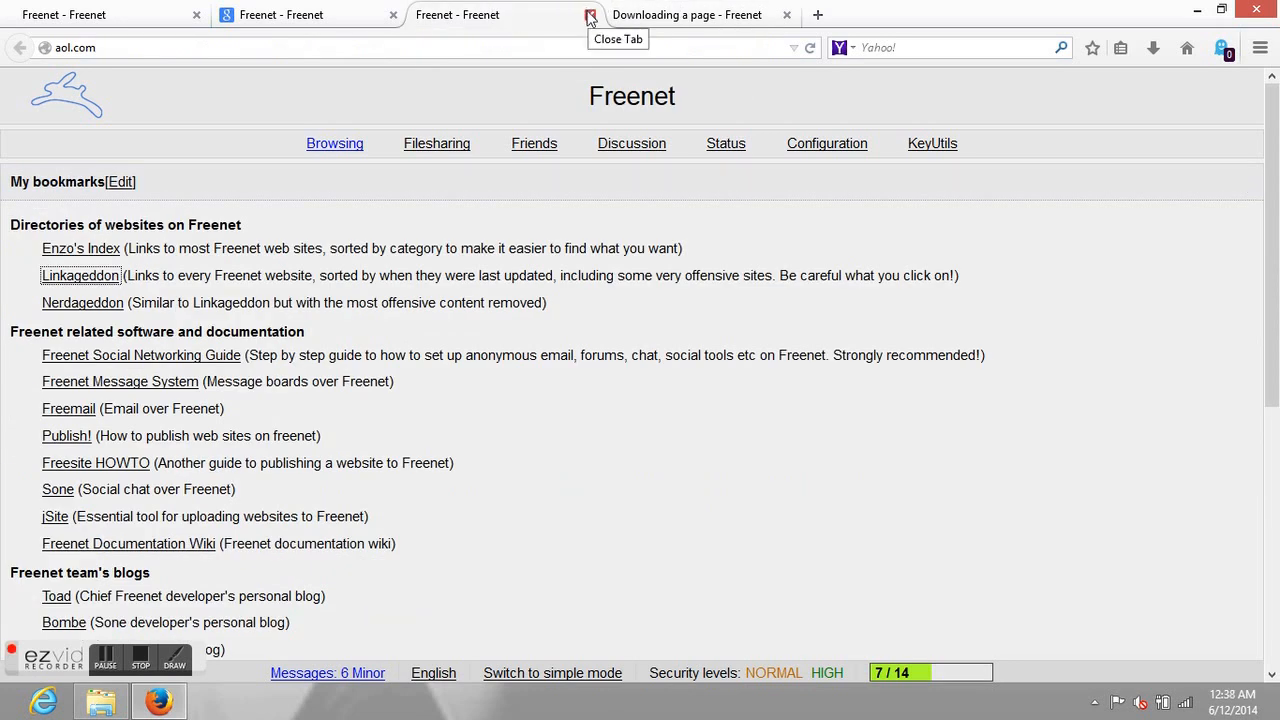
{"action": "left_click", "coordinate": [590, 15]}
{"action": "left_click", "coordinate": [616, 12]}
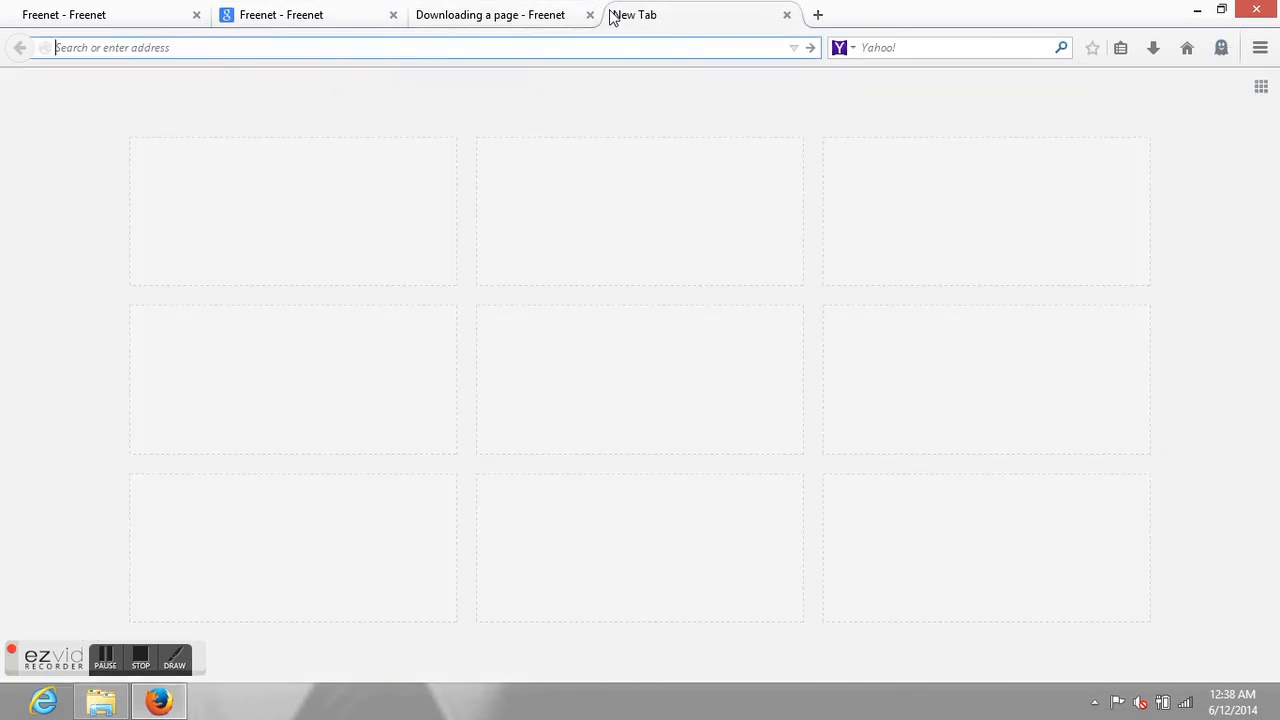
{"action": "left_click", "coordinate": [786, 15]}
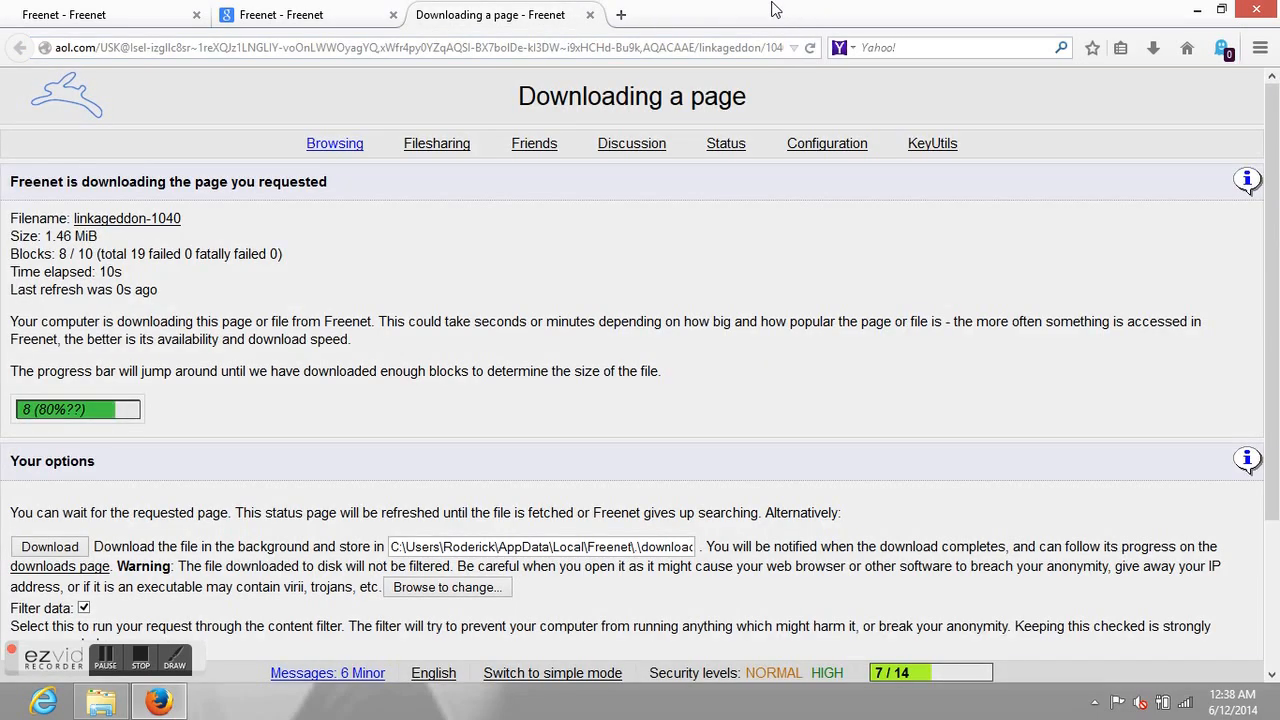
{"action": "left_click", "coordinate": [1260, 48]}
Review the Firefox Options categories from General through Privacy, Security and Advanced.
{"action": "left_click", "coordinate": [1136, 325]}
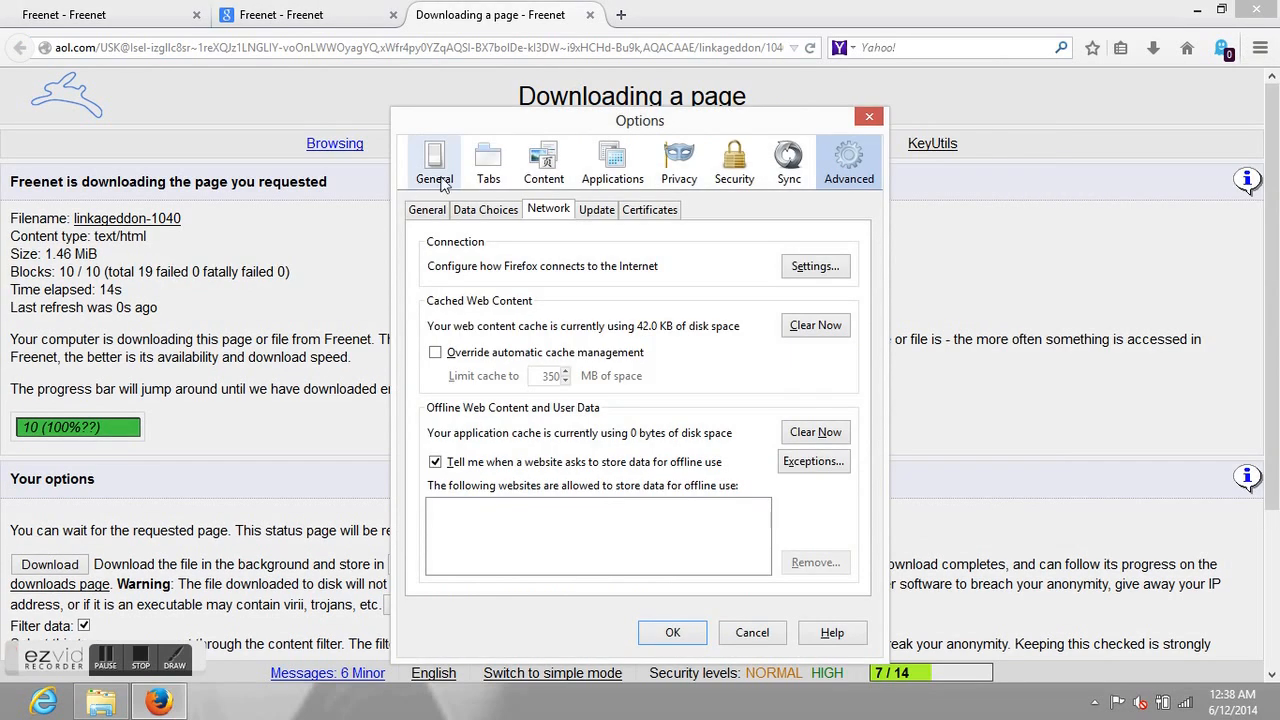
{"action": "left_click", "coordinate": [443, 185]}
{"action": "left_click", "coordinate": [492, 165]}
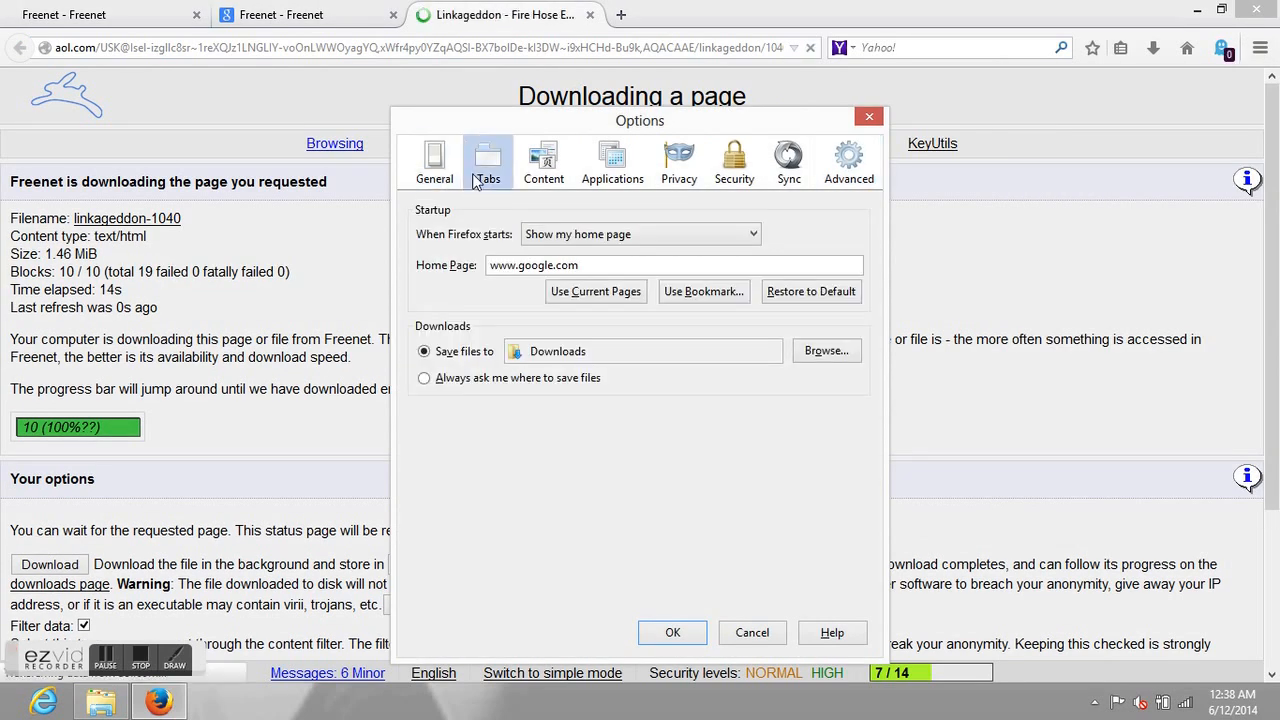
{"action": "left_click", "coordinate": [543, 163]}
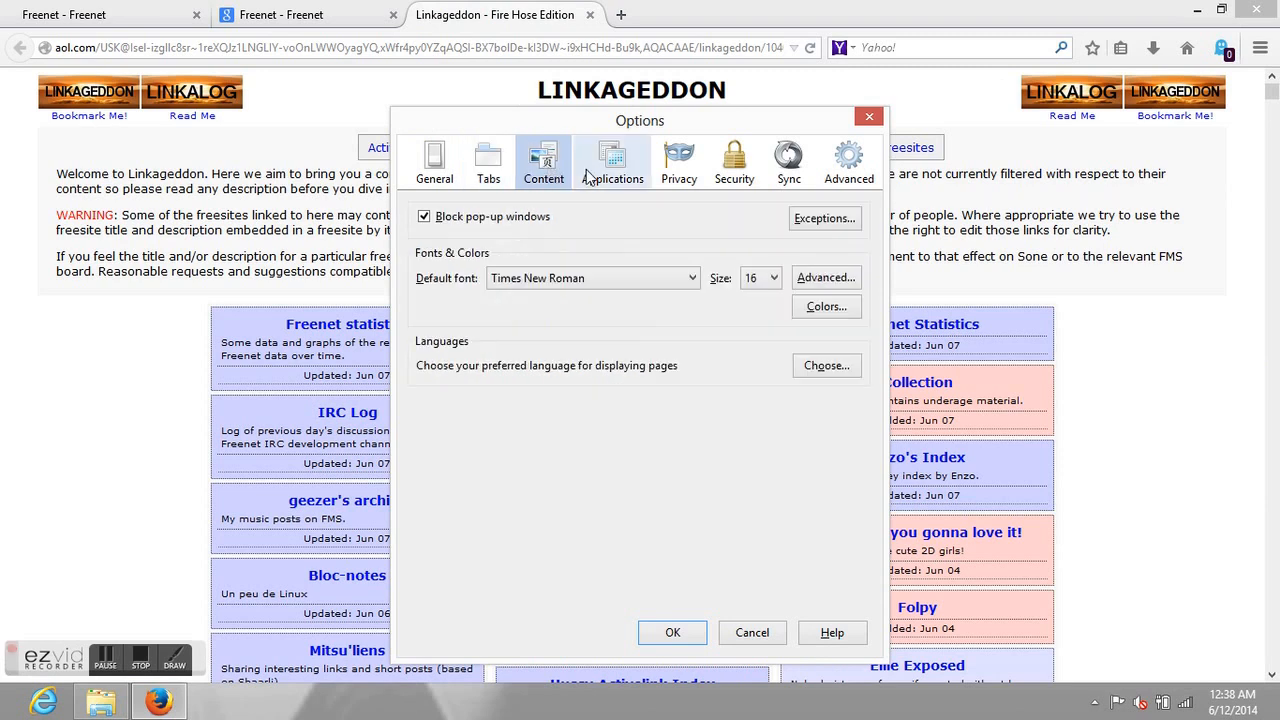
{"action": "left_click", "coordinate": [583, 172]}
{"action": "left_click", "coordinate": [697, 167]}
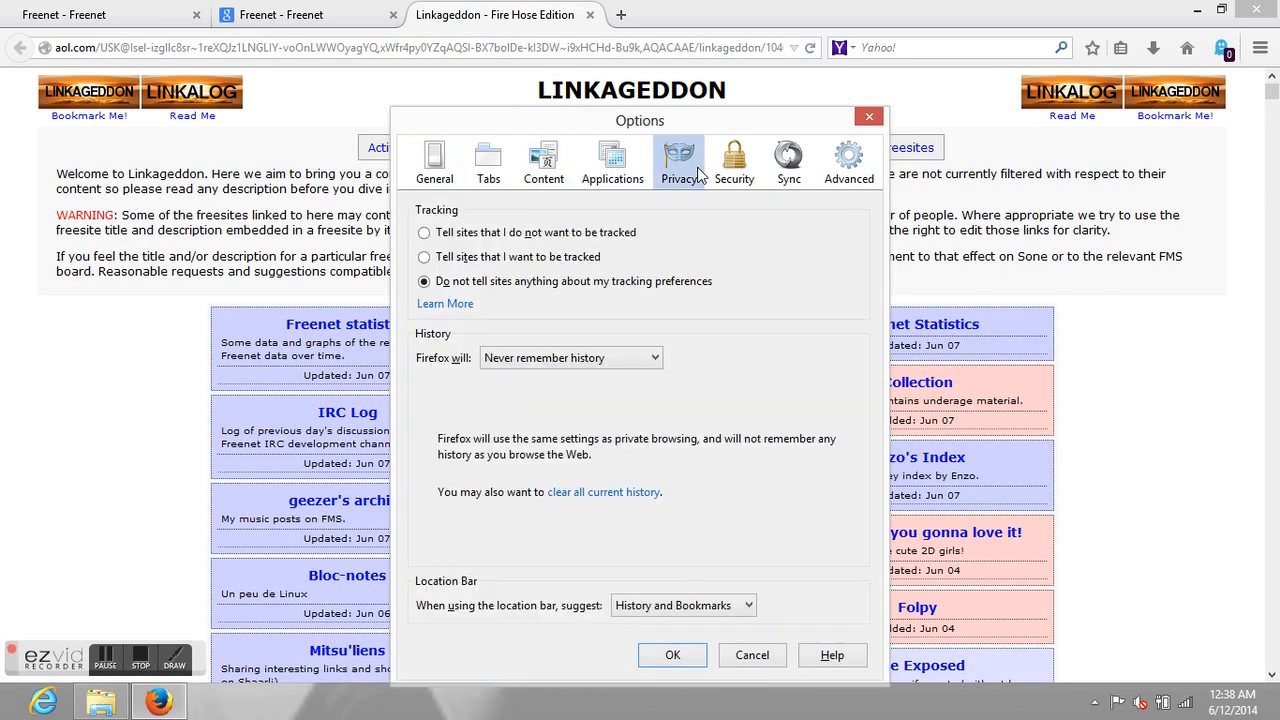
{"action": "left_click", "coordinate": [745, 174]}
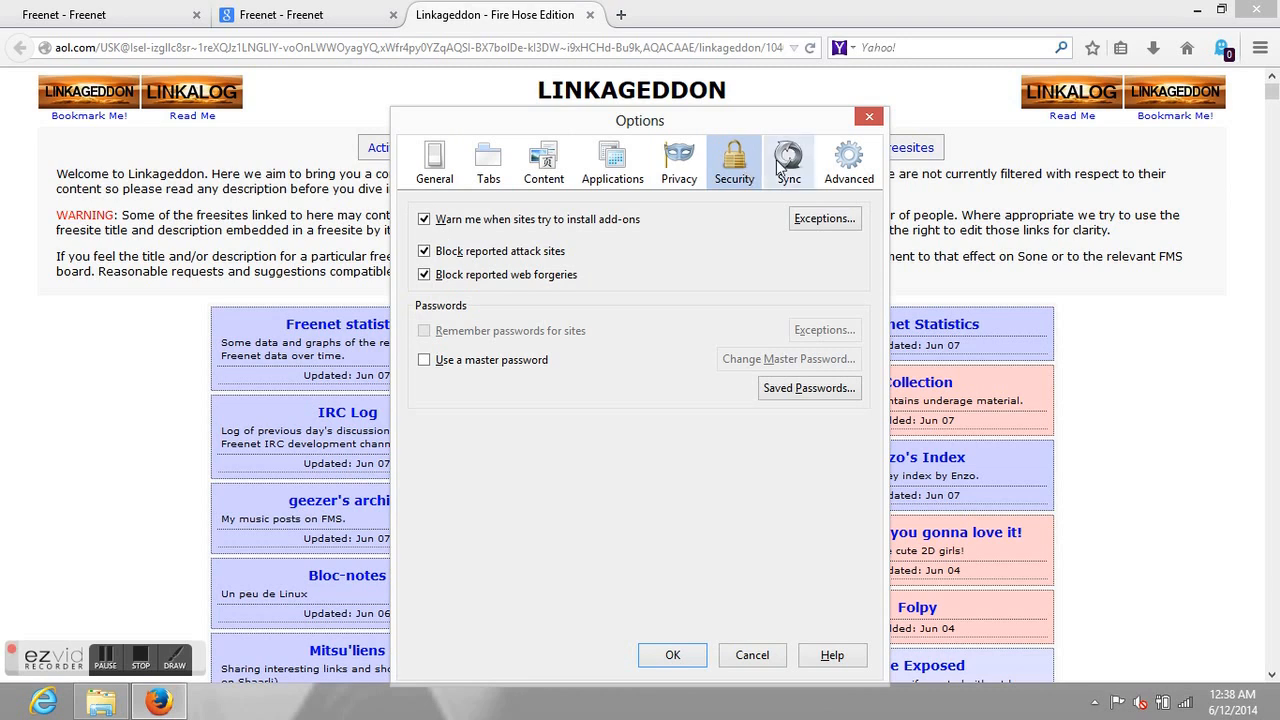
{"action": "left_click", "coordinate": [831, 170]}
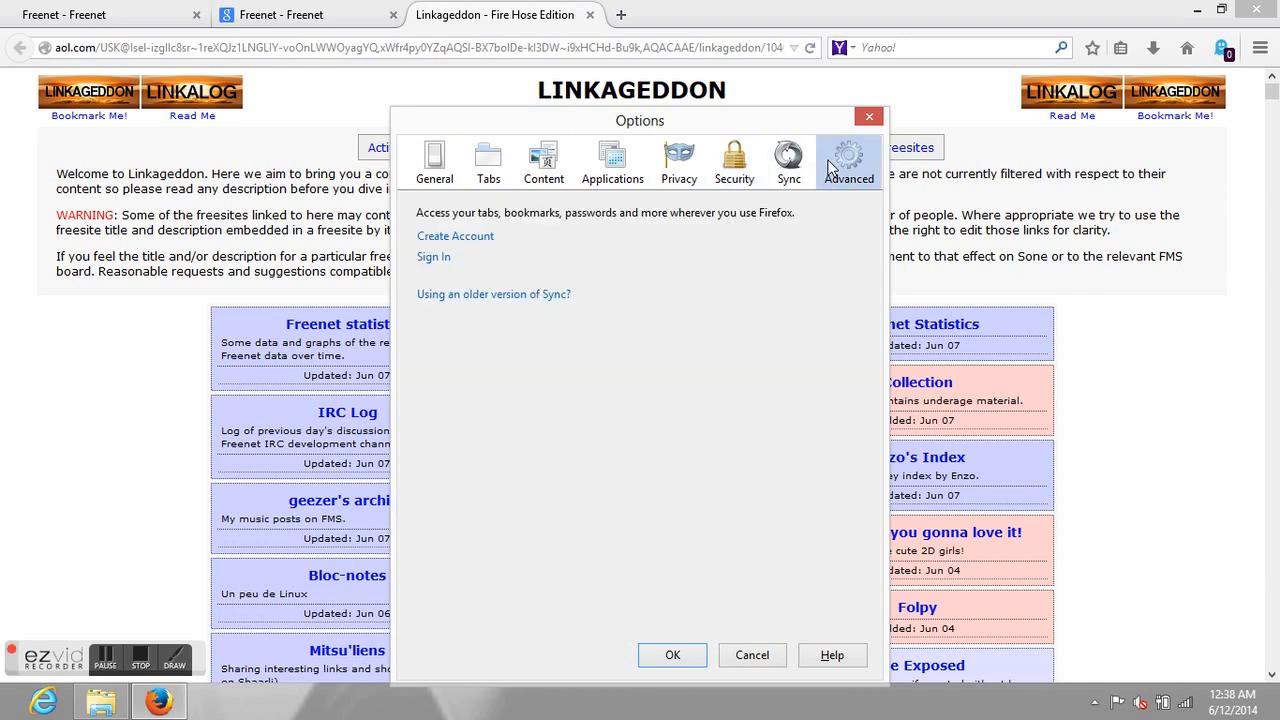
{"action": "left_click", "coordinate": [438, 165]}
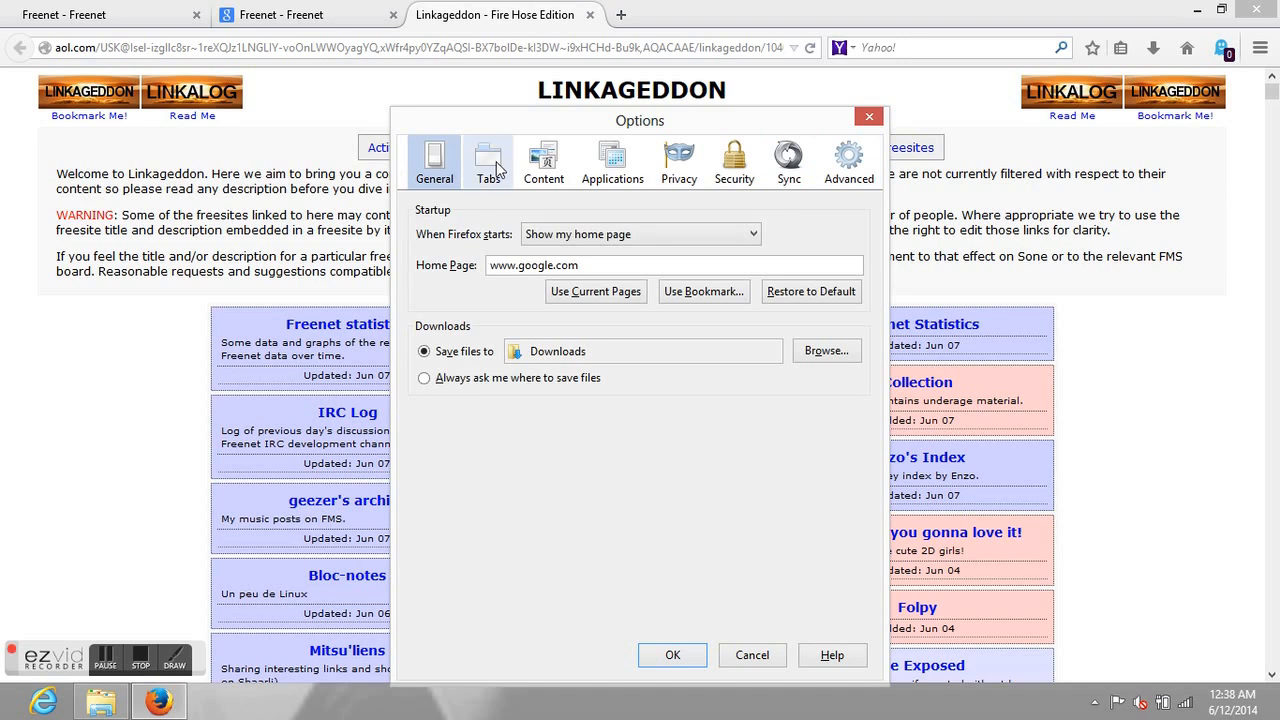
{"action": "left_click", "coordinate": [487, 165]}
{"action": "left_click", "coordinate": [547, 166]}
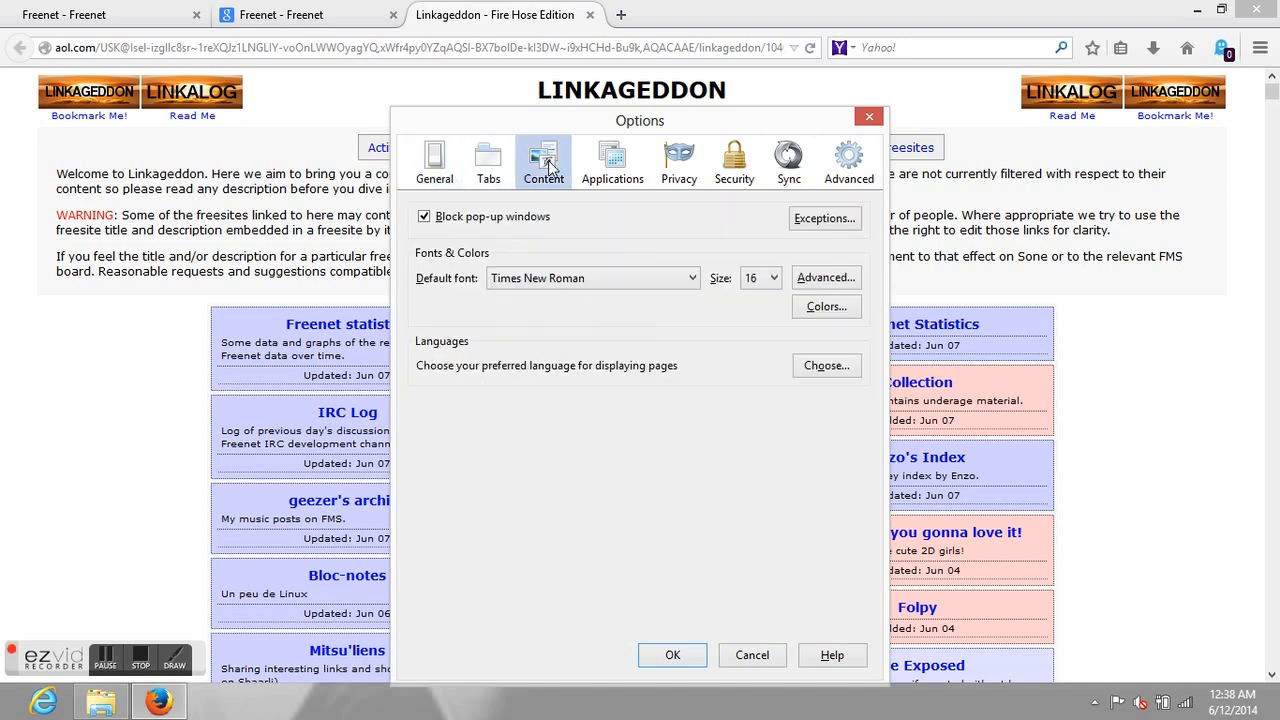
{"action": "left_click", "coordinate": [590, 166]}
{"action": "left_click", "coordinate": [672, 166]}
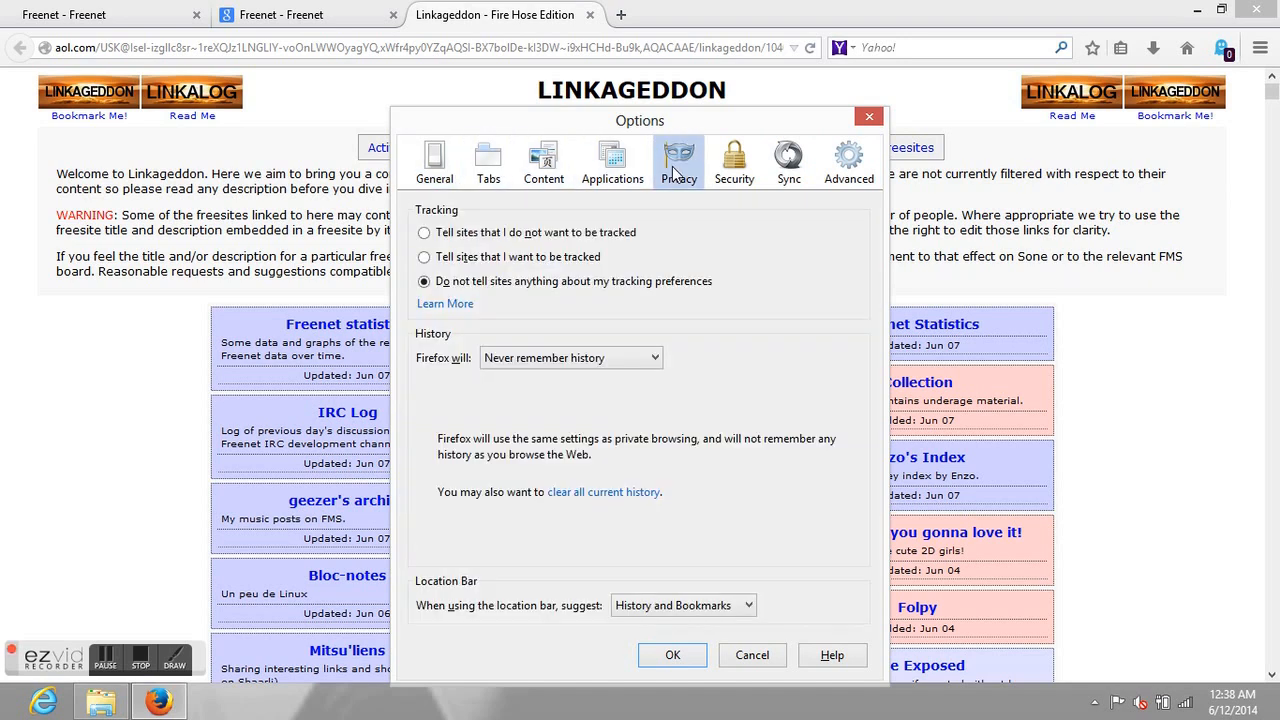
{"action": "left_click", "coordinate": [845, 165]}
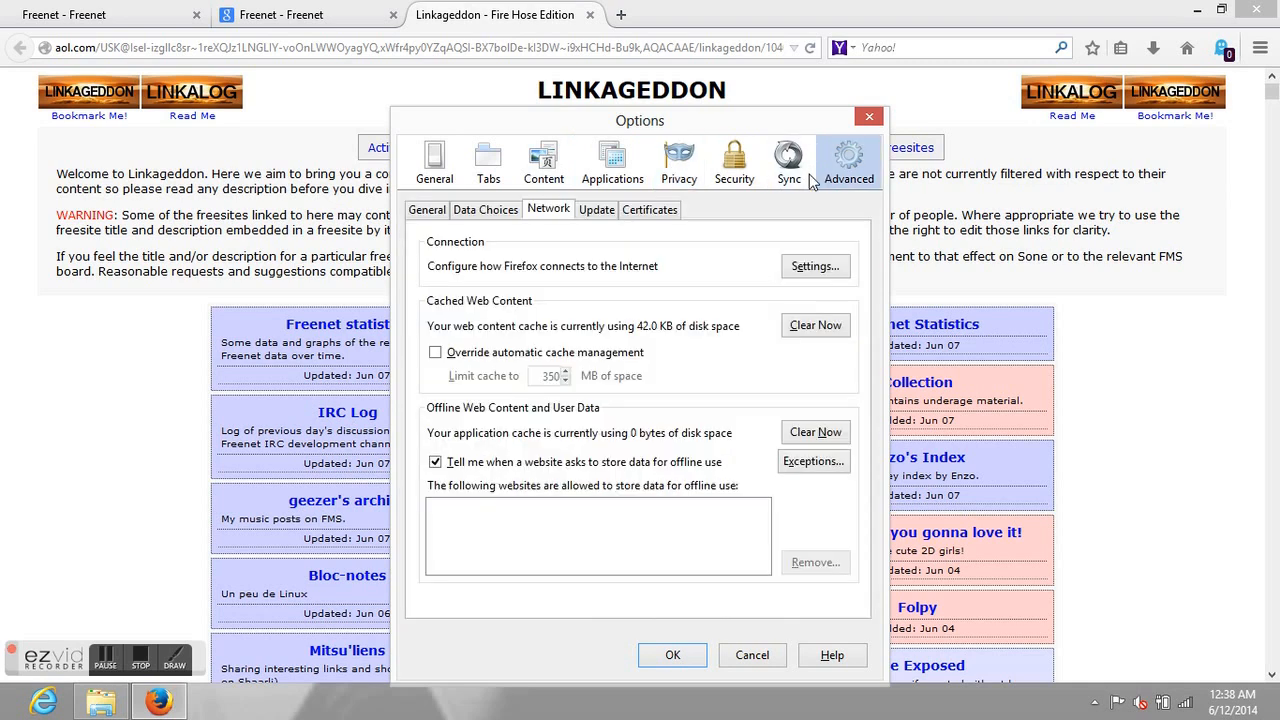
Under Data Choices, disable Firefox Health Report and Crash Reporter, then save the options.
{"action": "left_click", "coordinate": [430, 210]}
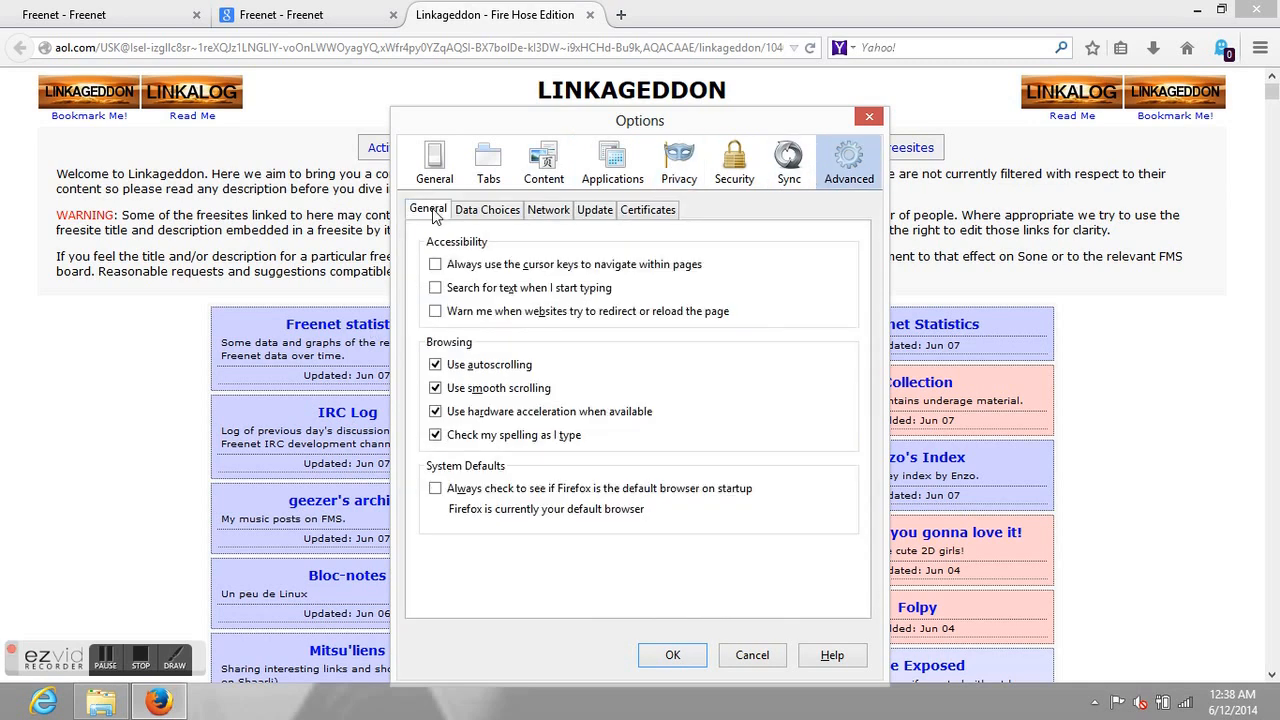
{"action": "left_click", "coordinate": [483, 212]}
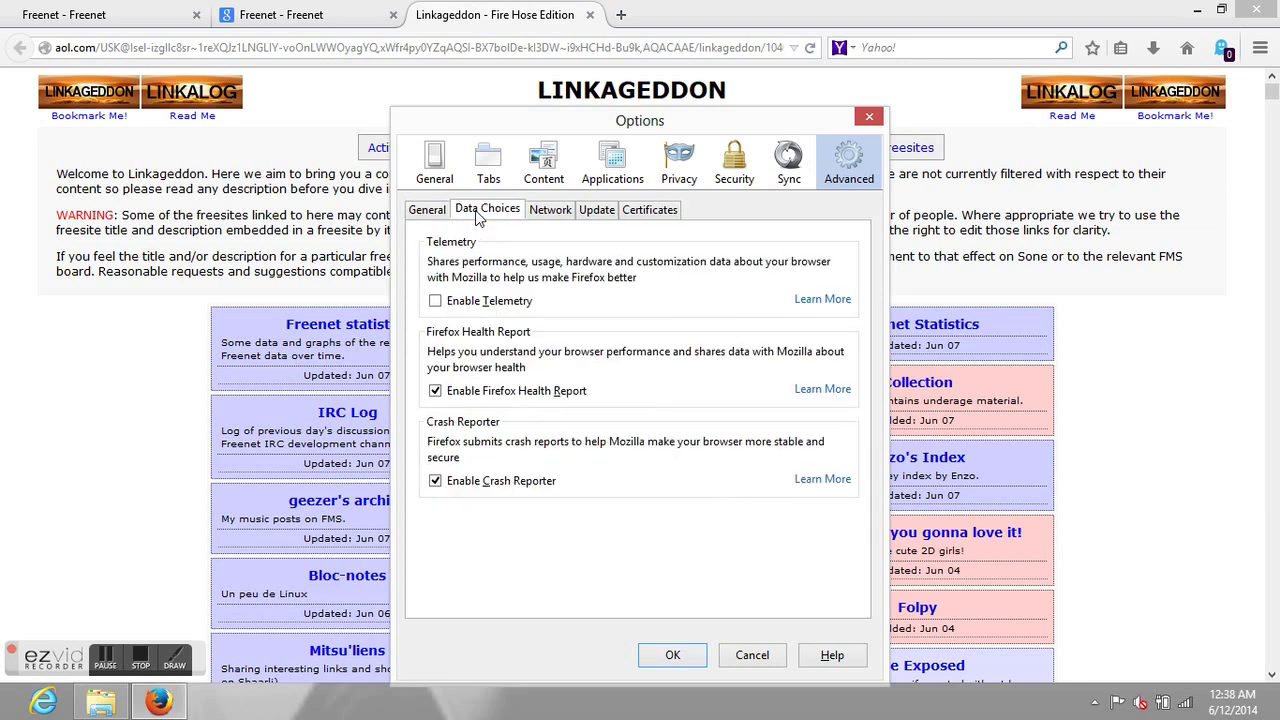
{"action": "left_click", "coordinate": [430, 396]}
{"action": "left_click", "coordinate": [435, 480]}
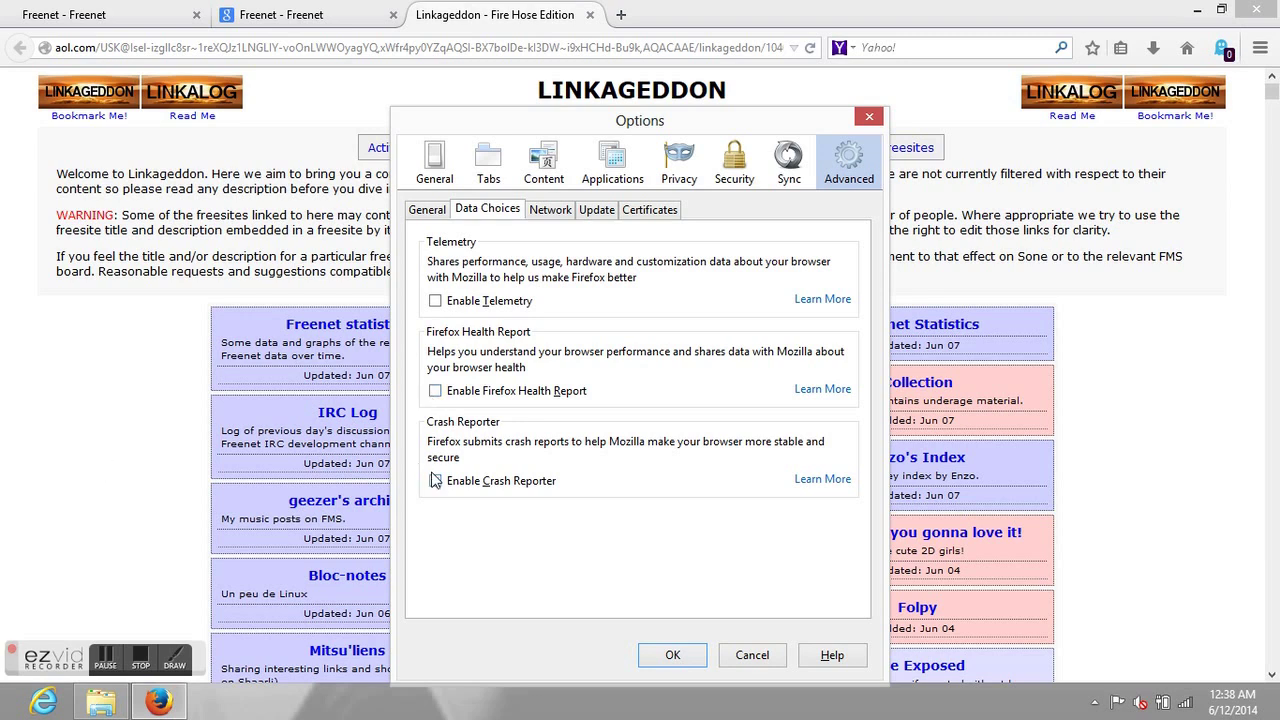
{"action": "left_click", "coordinate": [697, 659]}
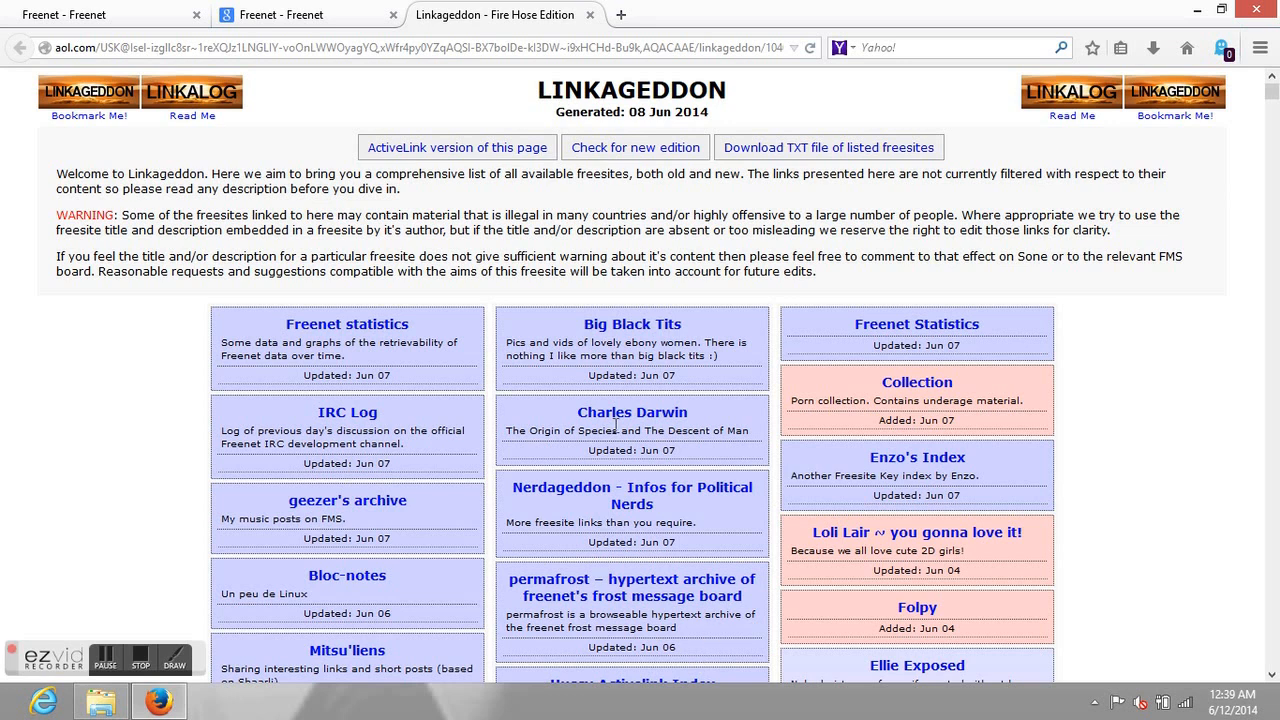
{"action": "scroll", "coordinate": [557, 468], "scroll_direction": "down", "scroll_amount": 3}
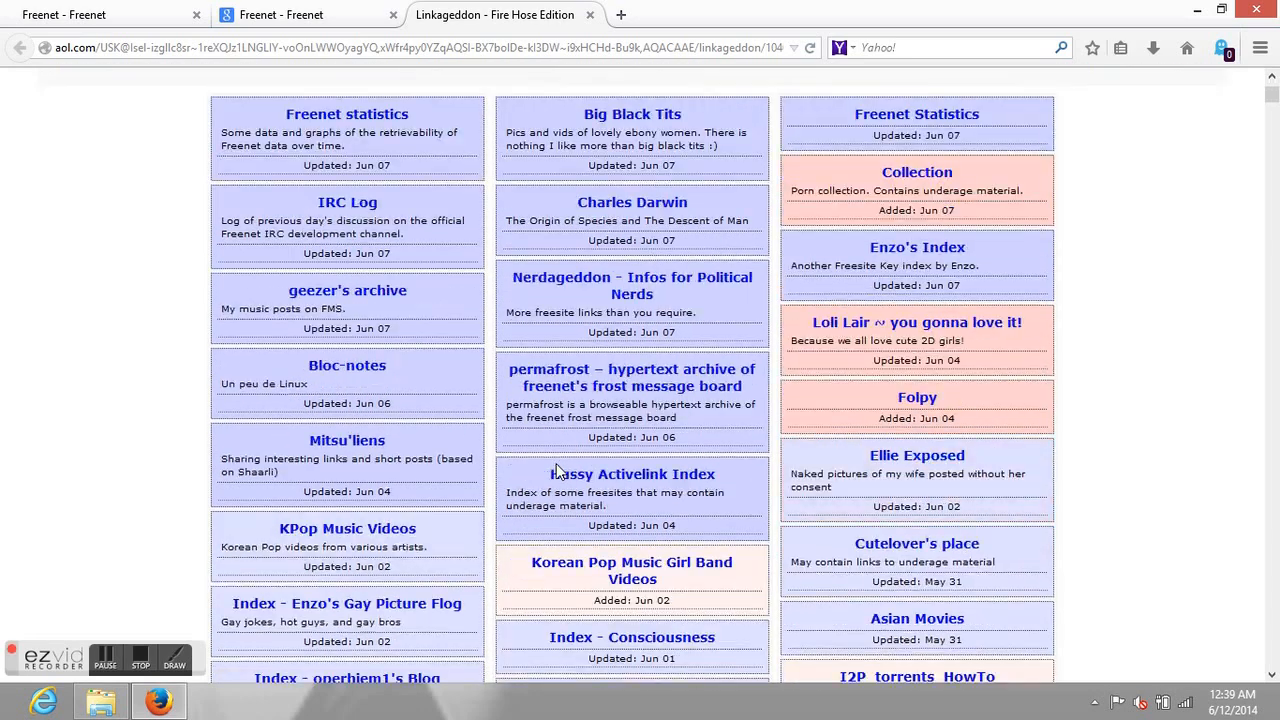
{"action": "scroll", "coordinate": [557, 468], "scroll_direction": "down", "scroll_amount": 2}
{"action": "scroll", "coordinate": [557, 468], "scroll_direction": "down", "scroll_amount": 5}
{"action": "scroll", "coordinate": [556, 470], "scroll_direction": "down", "scroll_amount": 2}
{"action": "scroll", "coordinate": [556, 470], "scroll_direction": "down", "scroll_amount": 6}
{"action": "scroll", "coordinate": [556, 470], "scroll_direction": "down", "scroll_amount": 5}
{"action": "scroll", "coordinate": [557, 483], "scroll_direction": "down", "scroll_amount": 1}
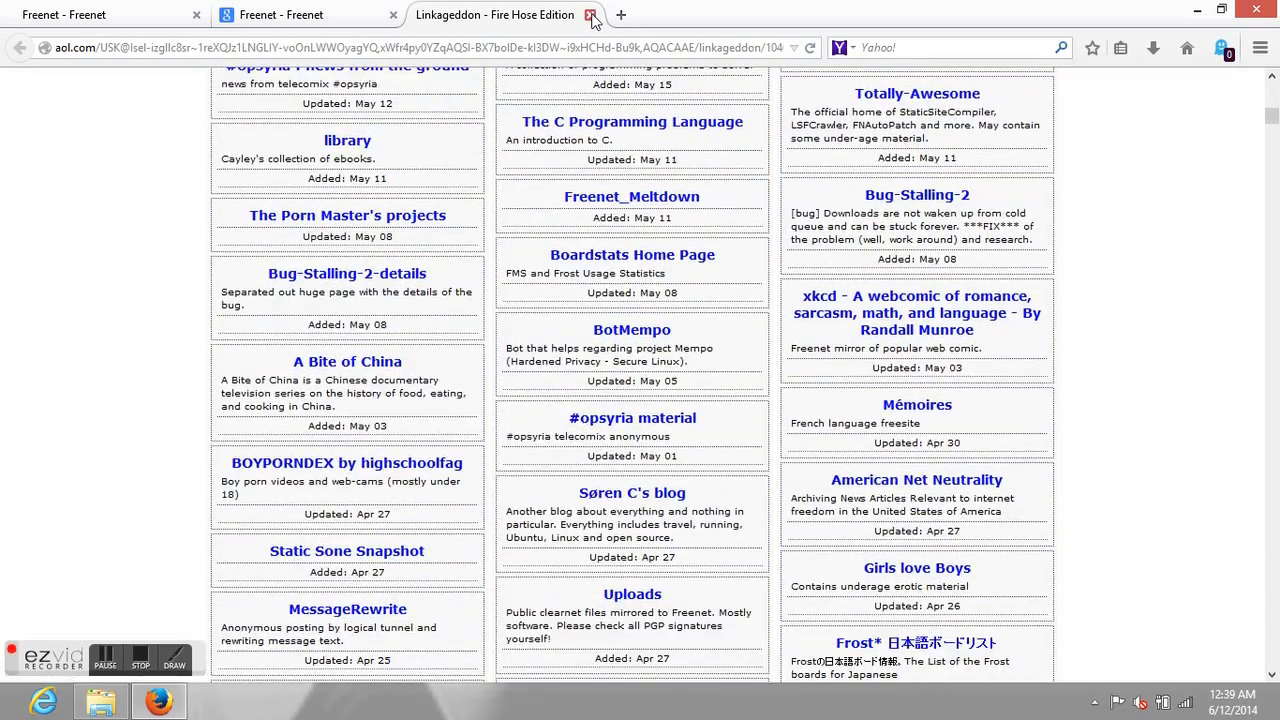
{"action": "scroll", "coordinate": [592, 20], "scroll_direction": "down", "scroll_amount": 3}
{"action": "scroll", "coordinate": [592, 20], "scroll_direction": "down", "scroll_amount": 3}
{"action": "scroll", "coordinate": [595, 22], "scroll_direction": "down", "scroll_amount": 4}
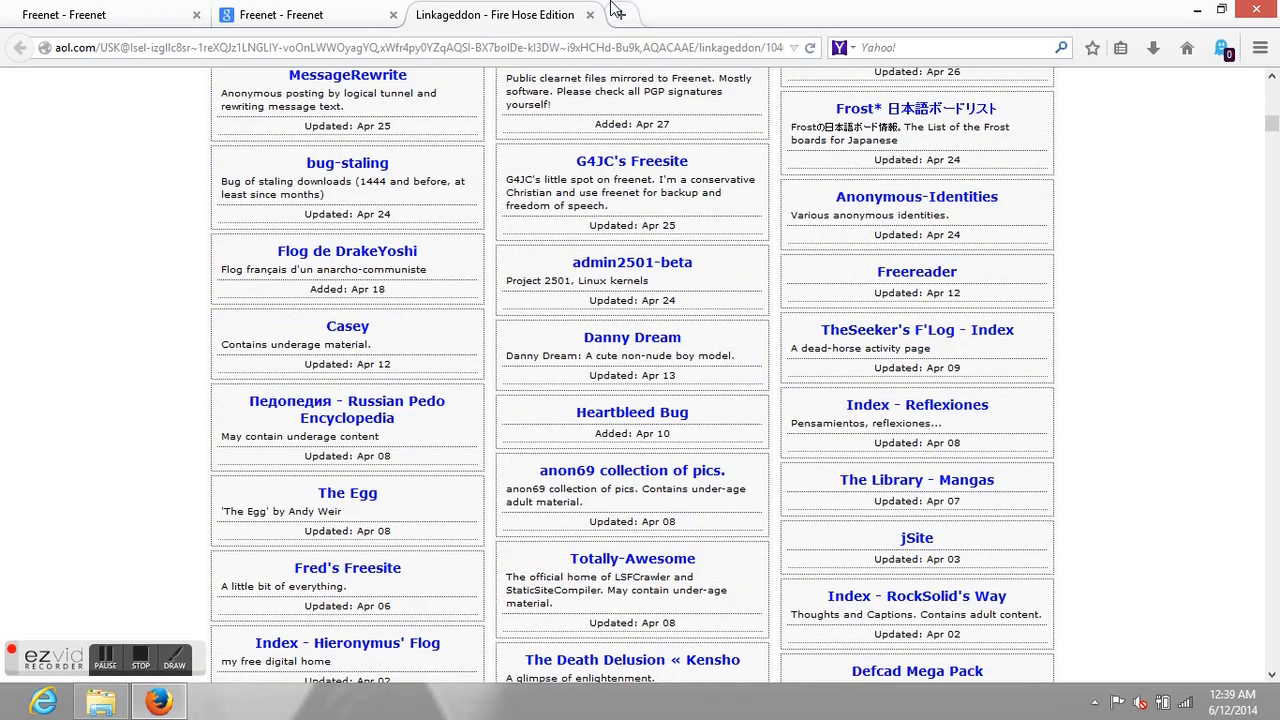
Close the Linkageddon tab to show the Freenet home page.
{"action": "left_click", "coordinate": [590, 15]}
{"action": "scroll", "coordinate": [609, 392], "scroll_direction": "down", "scroll_amount": 1}
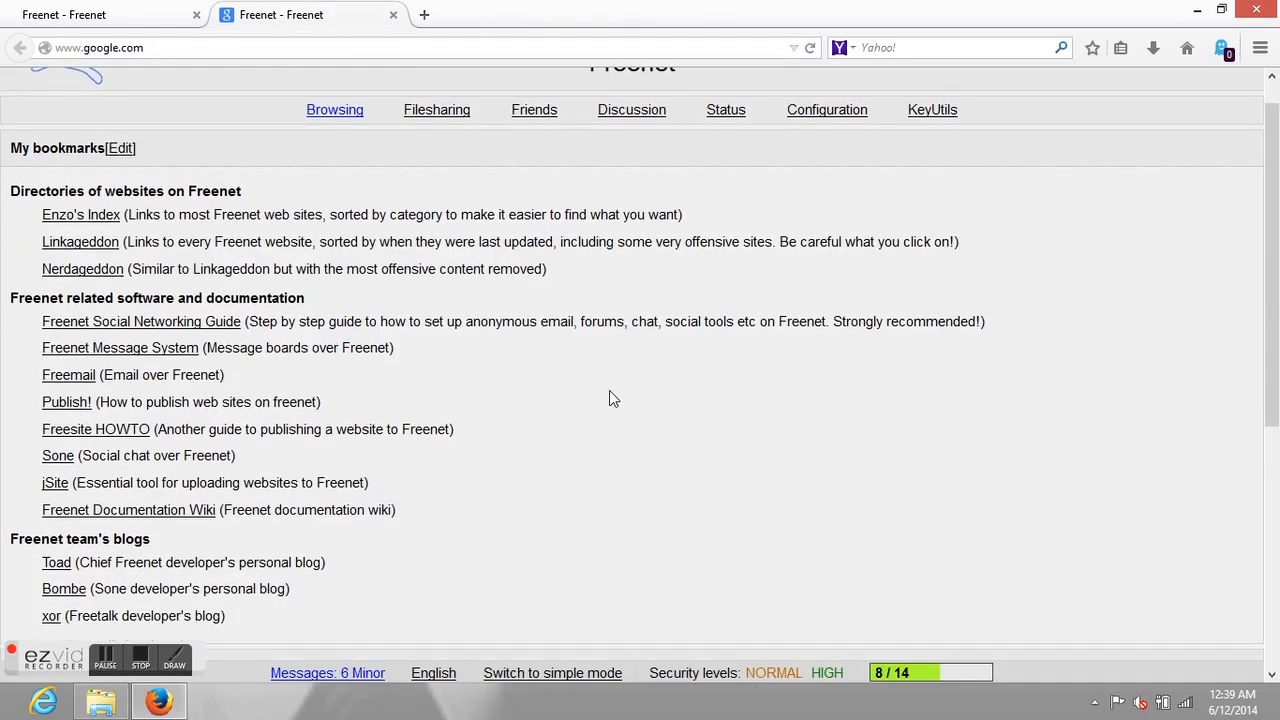
{"action": "scroll", "coordinate": [610, 395], "scroll_direction": "down", "scroll_amount": 4}
{"action": "scroll", "coordinate": [613, 398], "scroll_direction": "down", "scroll_amount": 4}
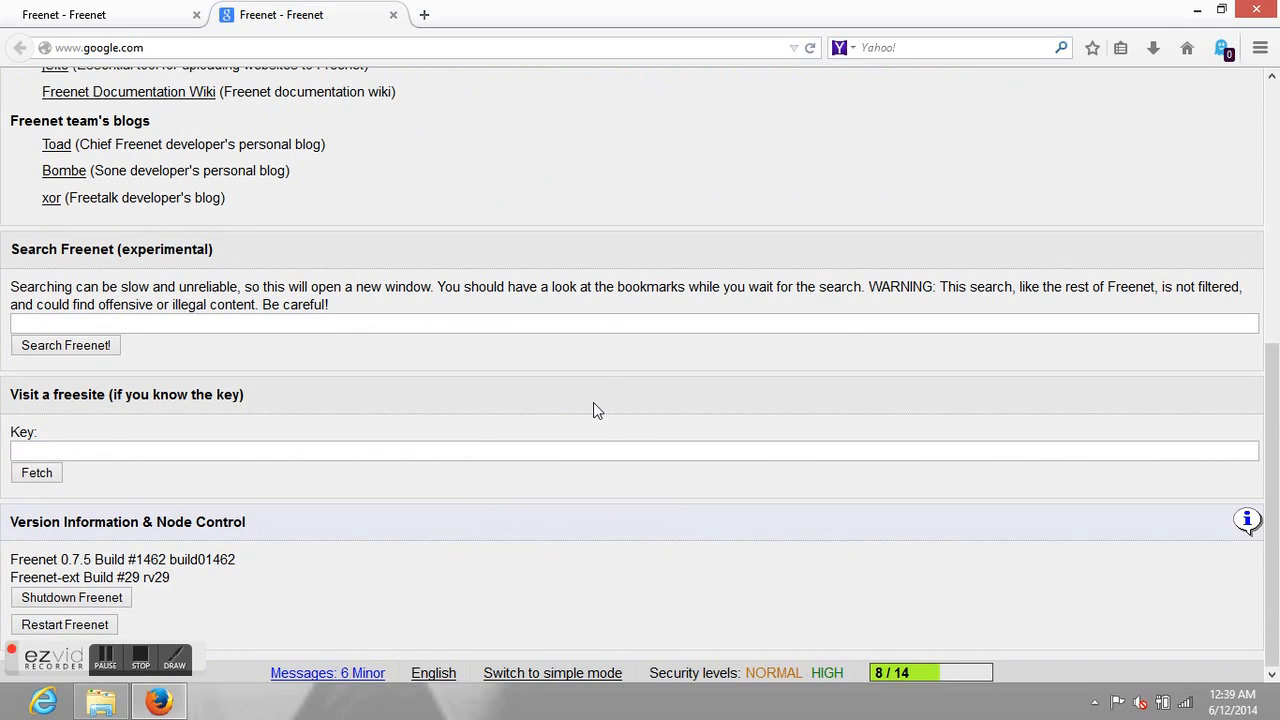
{"action": "scroll", "coordinate": [581, 370], "scroll_direction": "up", "scroll_amount": 8}
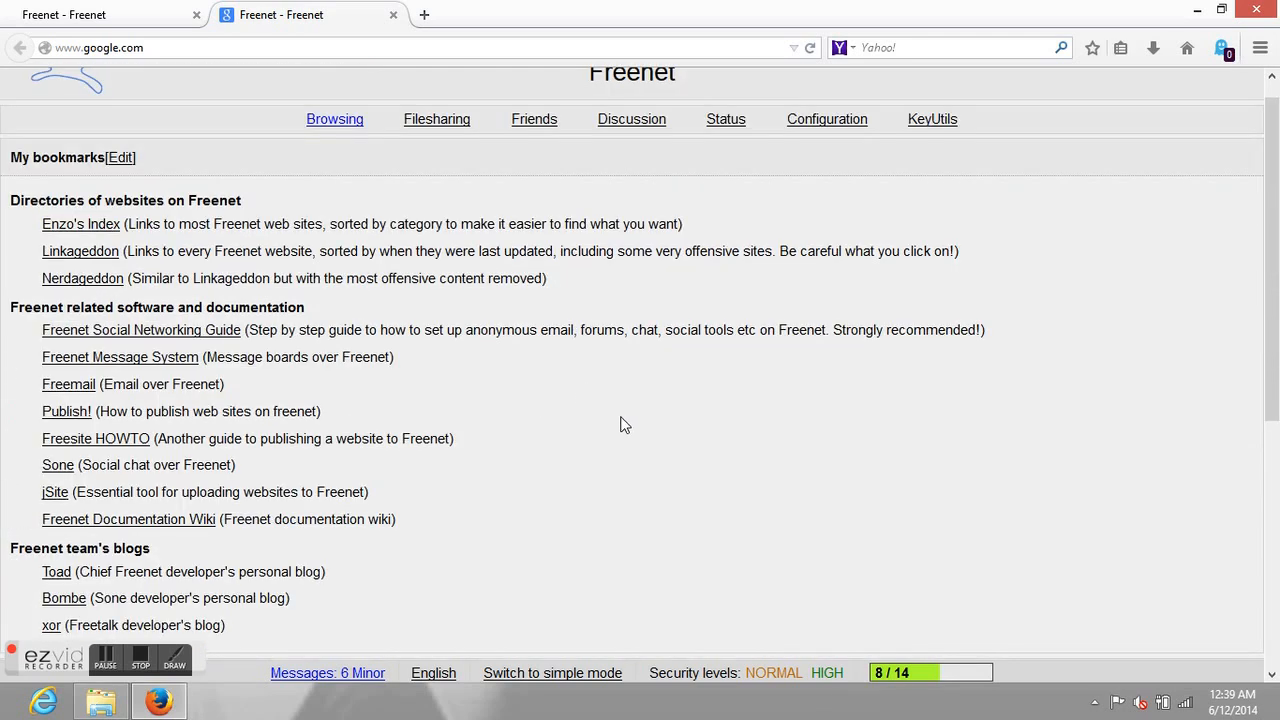
{"action": "scroll", "coordinate": [623, 425], "scroll_direction": "down", "scroll_amount": 2}
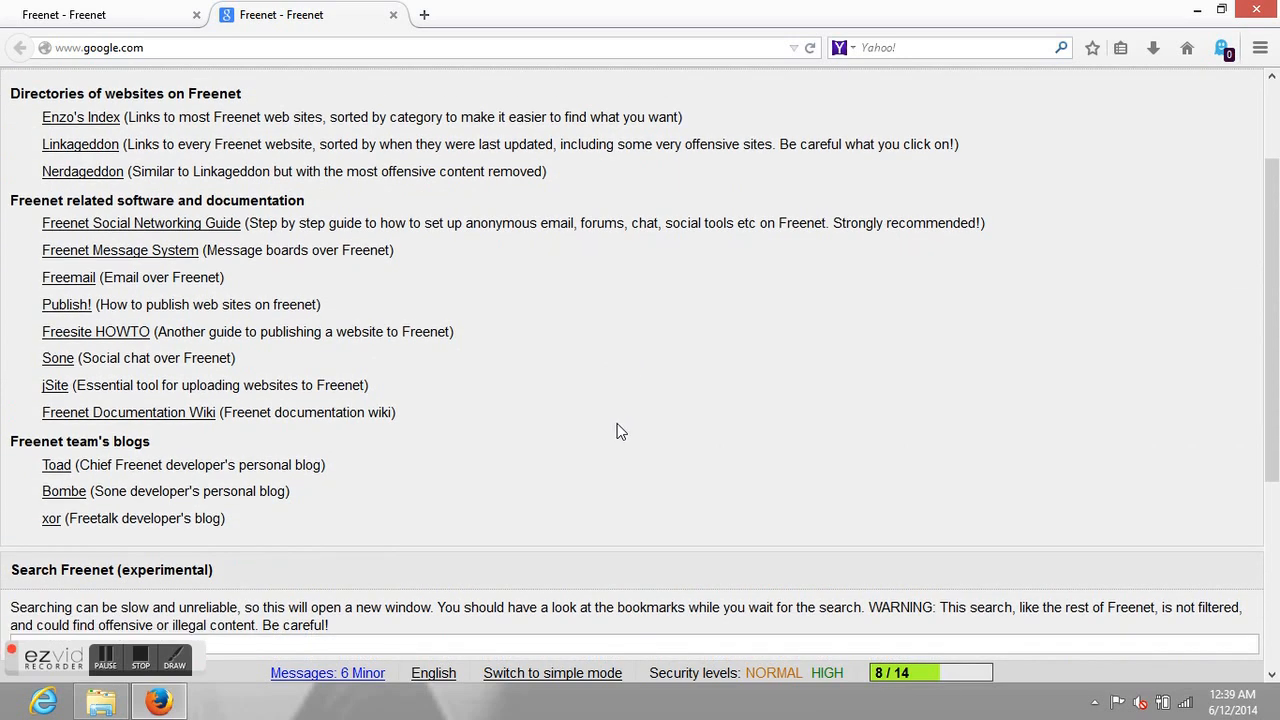
Load the Nerdageddon freesite index from the Freenet bookmarks.
{"action": "left_click", "coordinate": [82, 173]}
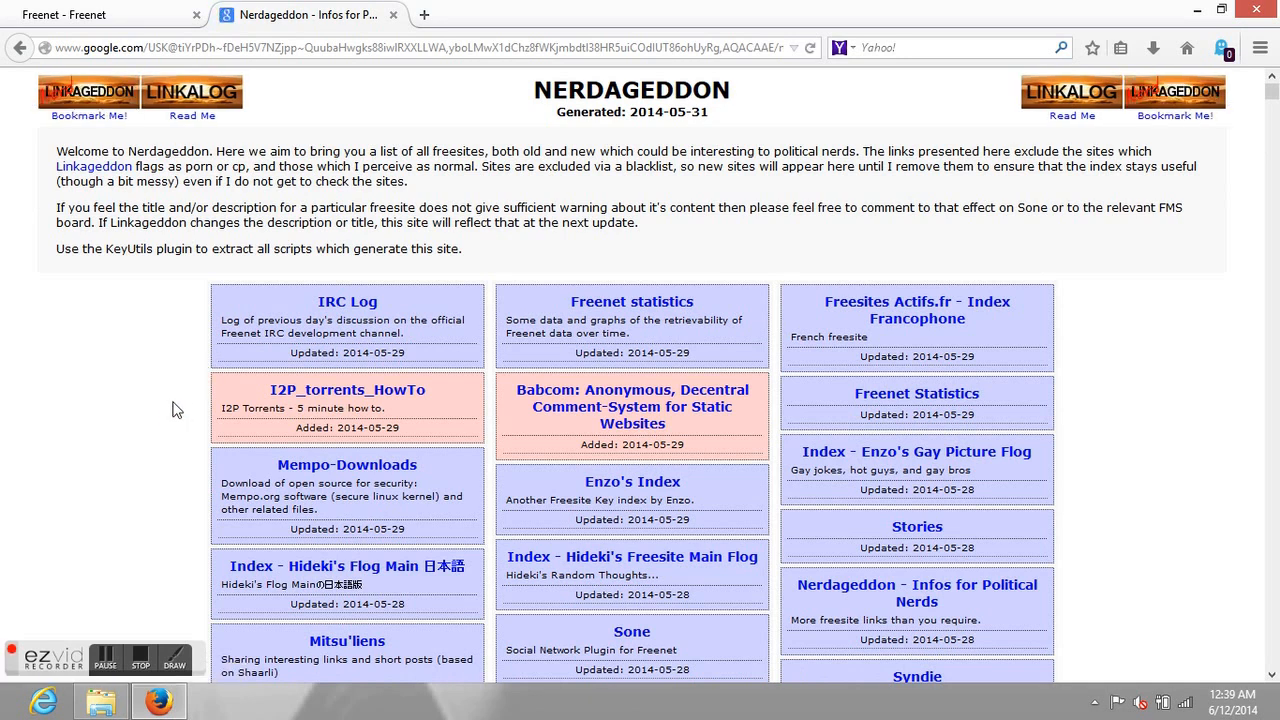
{"action": "scroll", "coordinate": [193, 404], "scroll_direction": "down", "scroll_amount": 2}
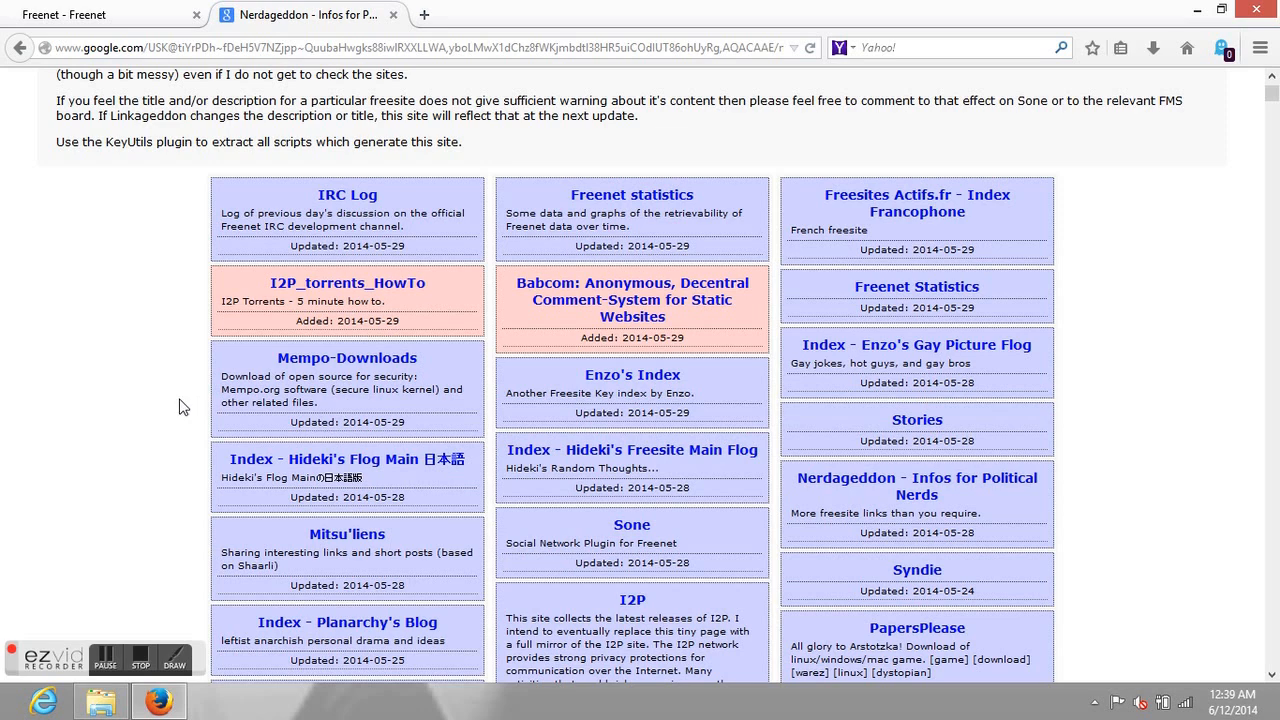
{"action": "scroll", "coordinate": [179, 407], "scroll_direction": "down", "scroll_amount": 3}
{"action": "scroll", "coordinate": [179, 408], "scroll_direction": "down", "scroll_amount": 1}
{"action": "scroll", "coordinate": [181, 408], "scroll_direction": "down", "scroll_amount": 2}
{"action": "scroll", "coordinate": [177, 408], "scroll_direction": "down", "scroll_amount": 2}
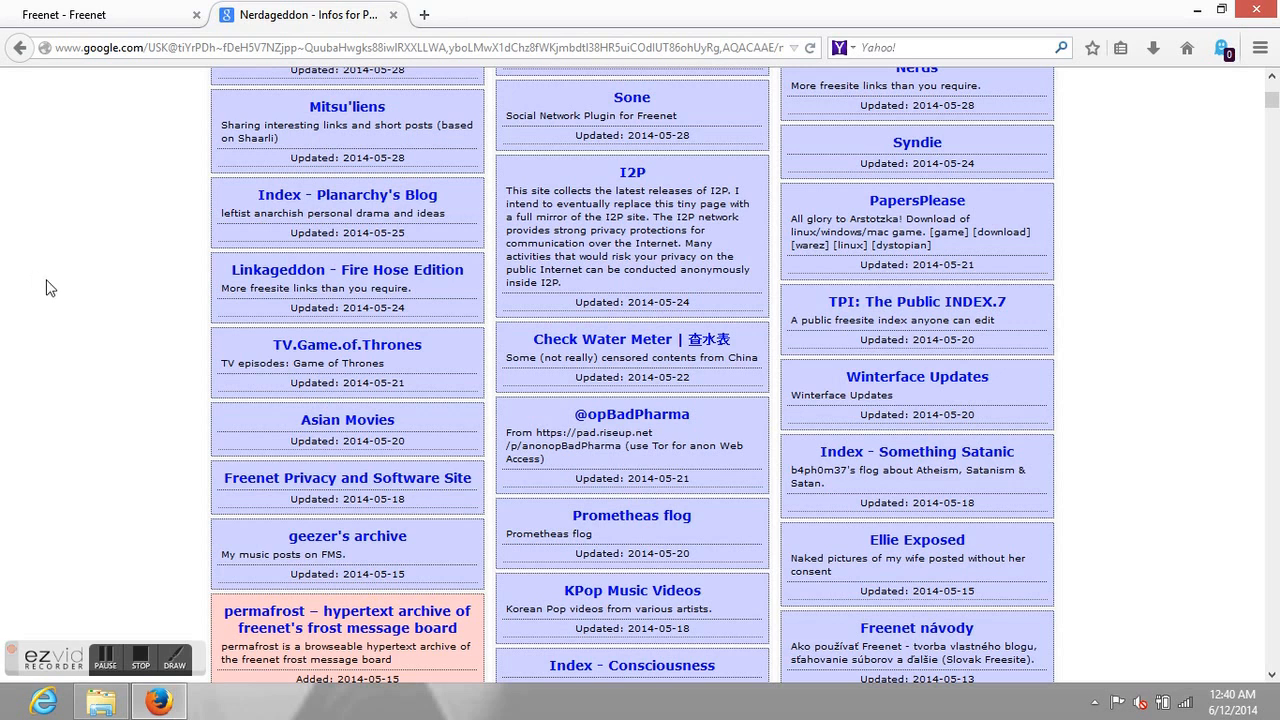
{"action": "scroll", "coordinate": [1120, 423], "scroll_direction": "down", "scroll_amount": 3}
{"action": "scroll", "coordinate": [1122, 425], "scroll_direction": "down", "scroll_amount": 1}
{"action": "scroll", "coordinate": [1122, 425], "scroll_direction": "down", "scroll_amount": 1}
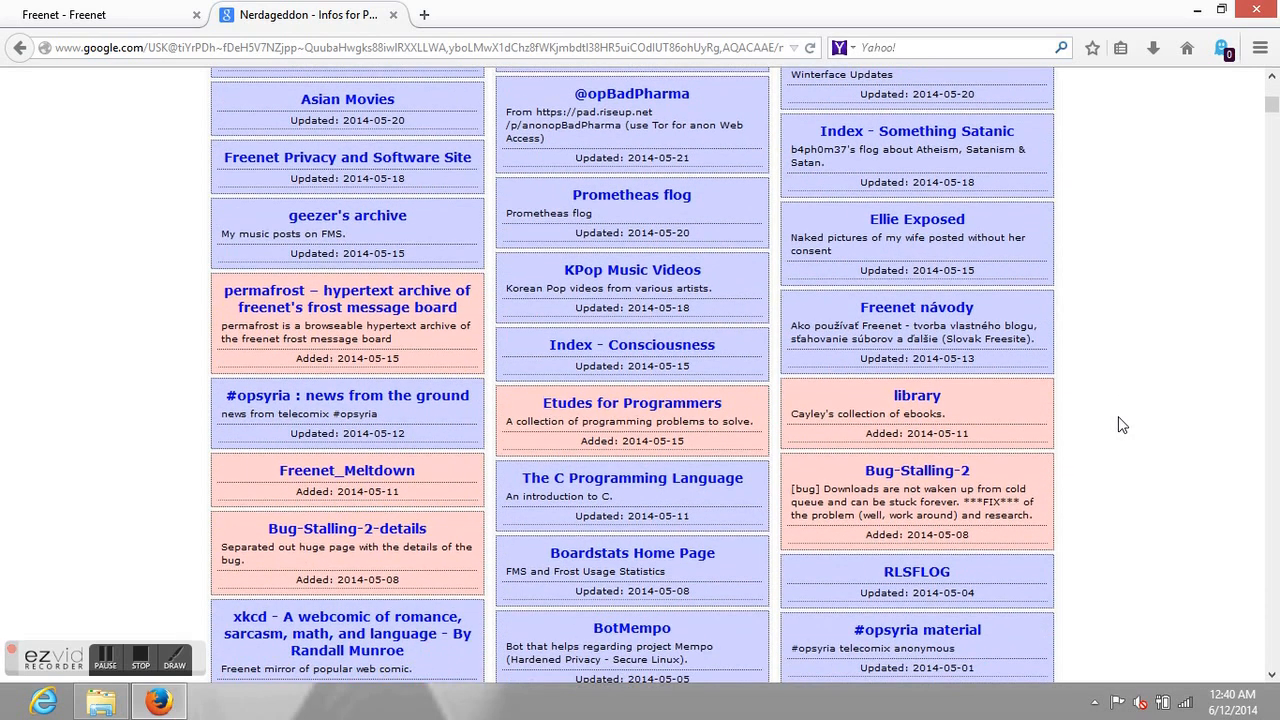
{"action": "scroll", "coordinate": [1096, 423], "scroll_direction": "down", "scroll_amount": 1}
{"action": "scroll", "coordinate": [1096, 423], "scroll_direction": "down", "scroll_amount": 1}
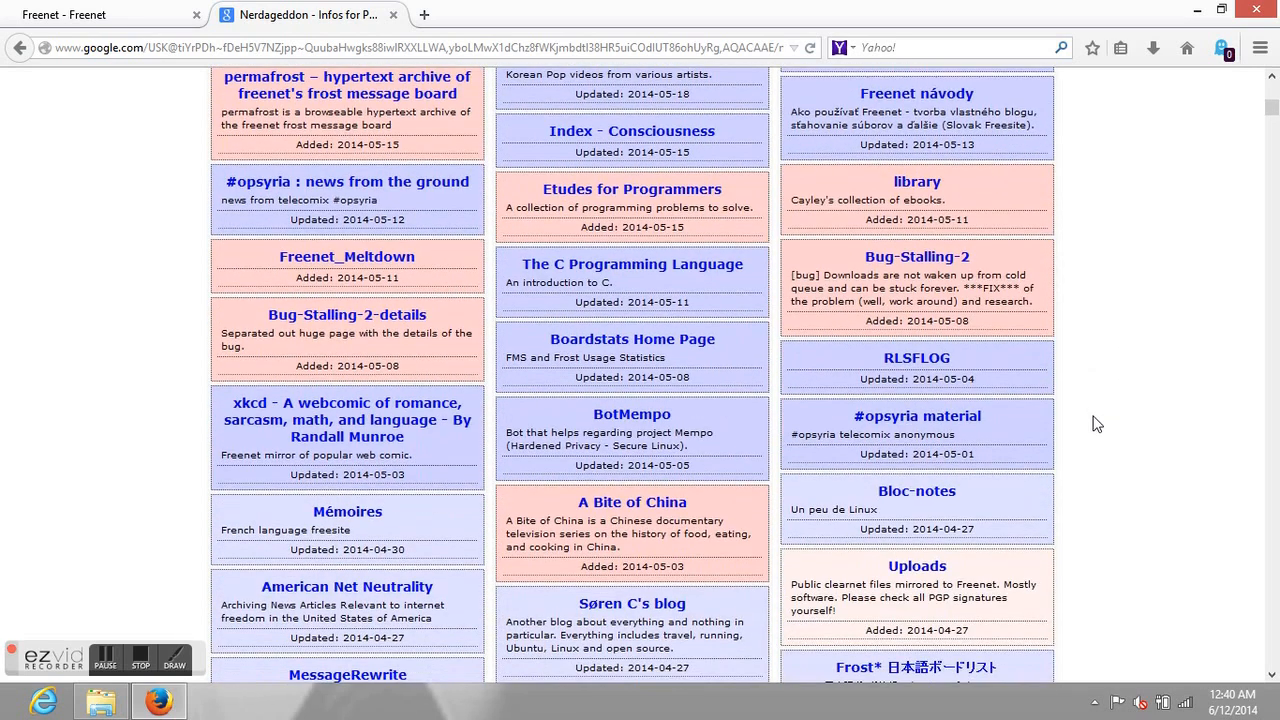
{"action": "scroll", "coordinate": [1097, 423], "scroll_direction": "down", "scroll_amount": 1}
{"action": "scroll", "coordinate": [1096, 425], "scroll_direction": "down", "scroll_amount": 1}
{"action": "scroll", "coordinate": [1095, 427], "scroll_direction": "down", "scroll_amount": 1}
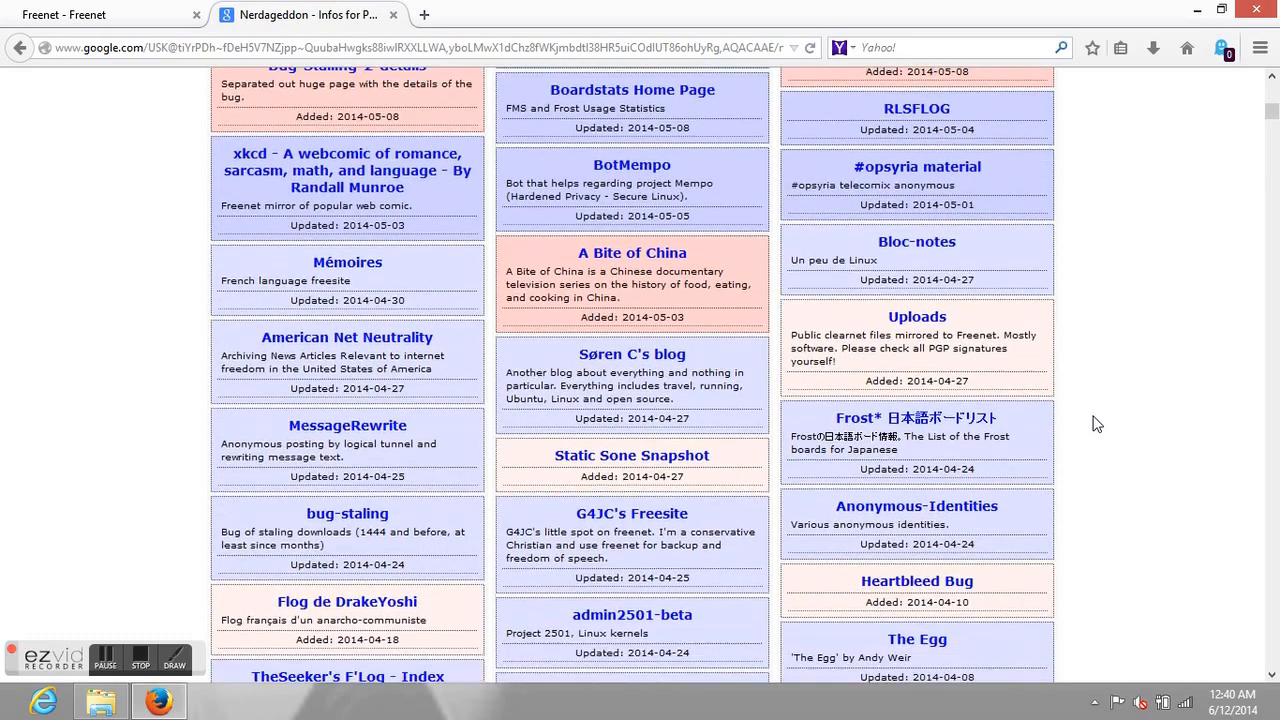
{"action": "scroll", "coordinate": [1095, 428], "scroll_direction": "down", "scroll_amount": 1}
{"action": "scroll", "coordinate": [1095, 428], "scroll_direction": "down", "scroll_amount": 1}
{"action": "scroll", "coordinate": [1095, 428], "scroll_direction": "down", "scroll_amount": 1}
{"action": "scroll", "coordinate": [1095, 428], "scroll_direction": "down", "scroll_amount": 1}
{"action": "scroll", "coordinate": [1095, 428], "scroll_direction": "down", "scroll_amount": 1}
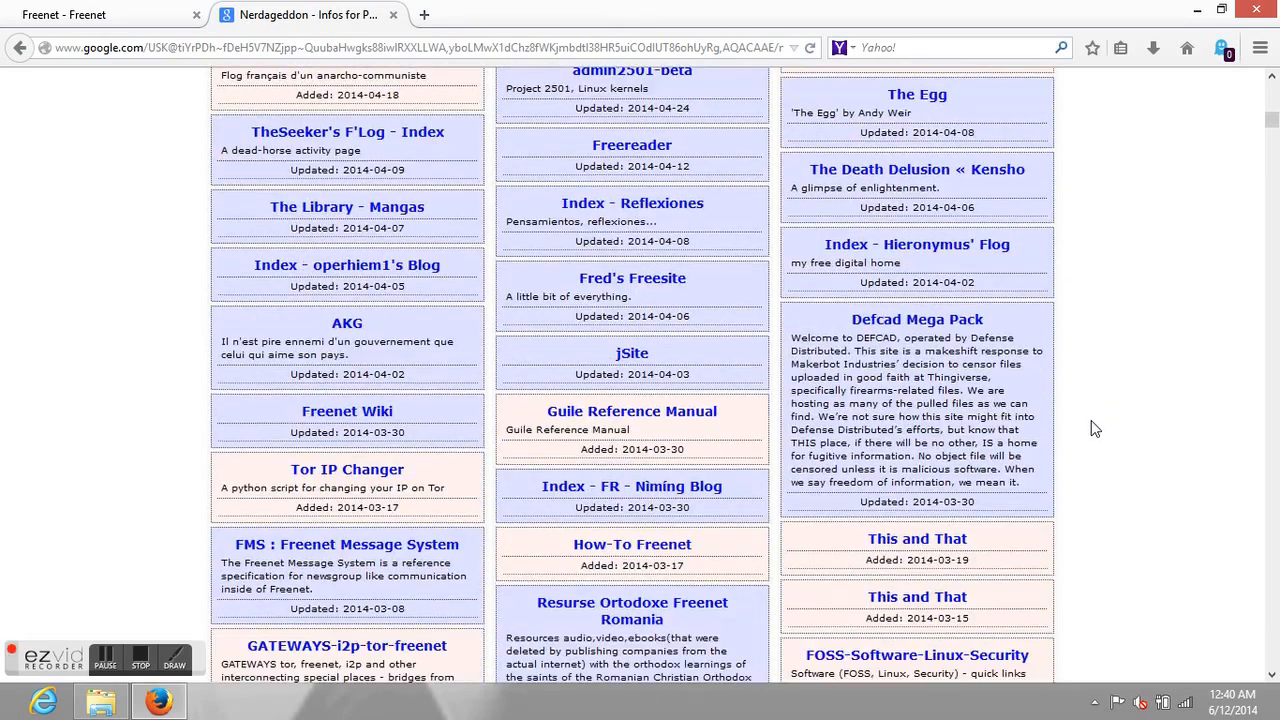
{"action": "scroll", "coordinate": [1095, 428], "scroll_direction": "down", "scroll_amount": 1}
{"action": "scroll", "coordinate": [1091, 428], "scroll_direction": "down", "scroll_amount": 2}
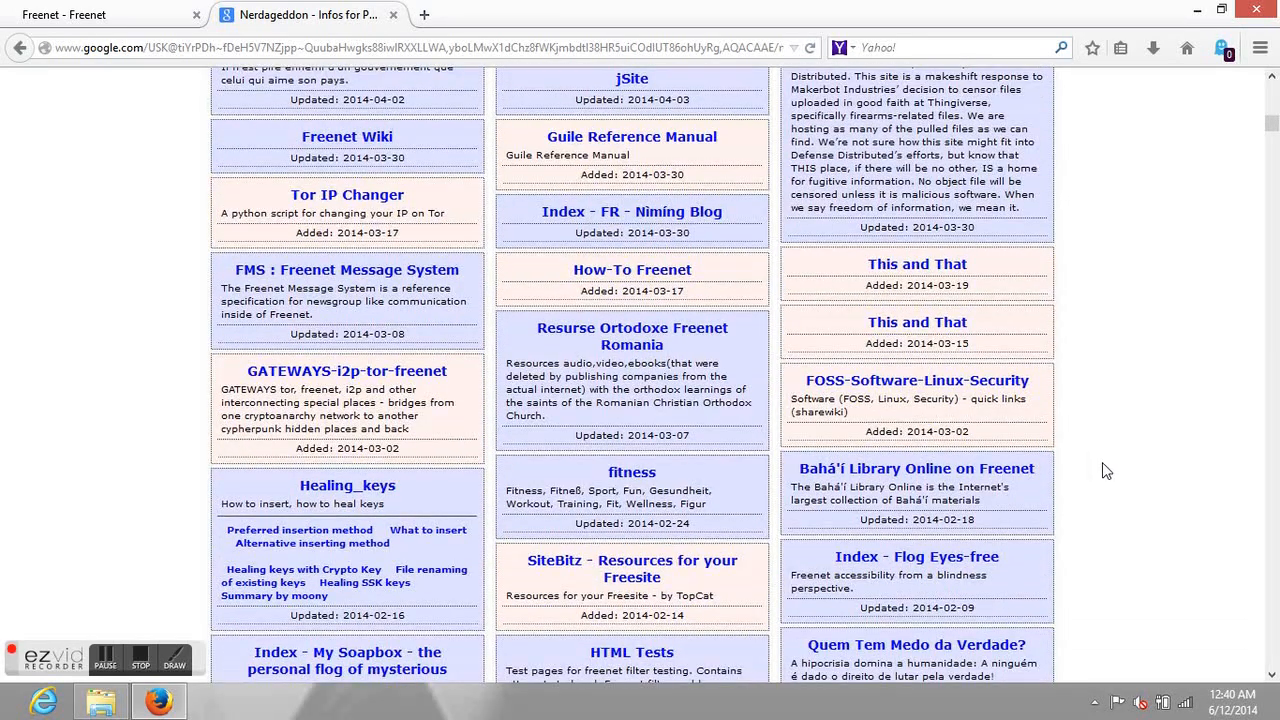
{"action": "scroll", "coordinate": [1116, 490], "scroll_direction": "down", "scroll_amount": 1}
{"action": "scroll", "coordinate": [1116, 490], "scroll_direction": "down", "scroll_amount": 1}
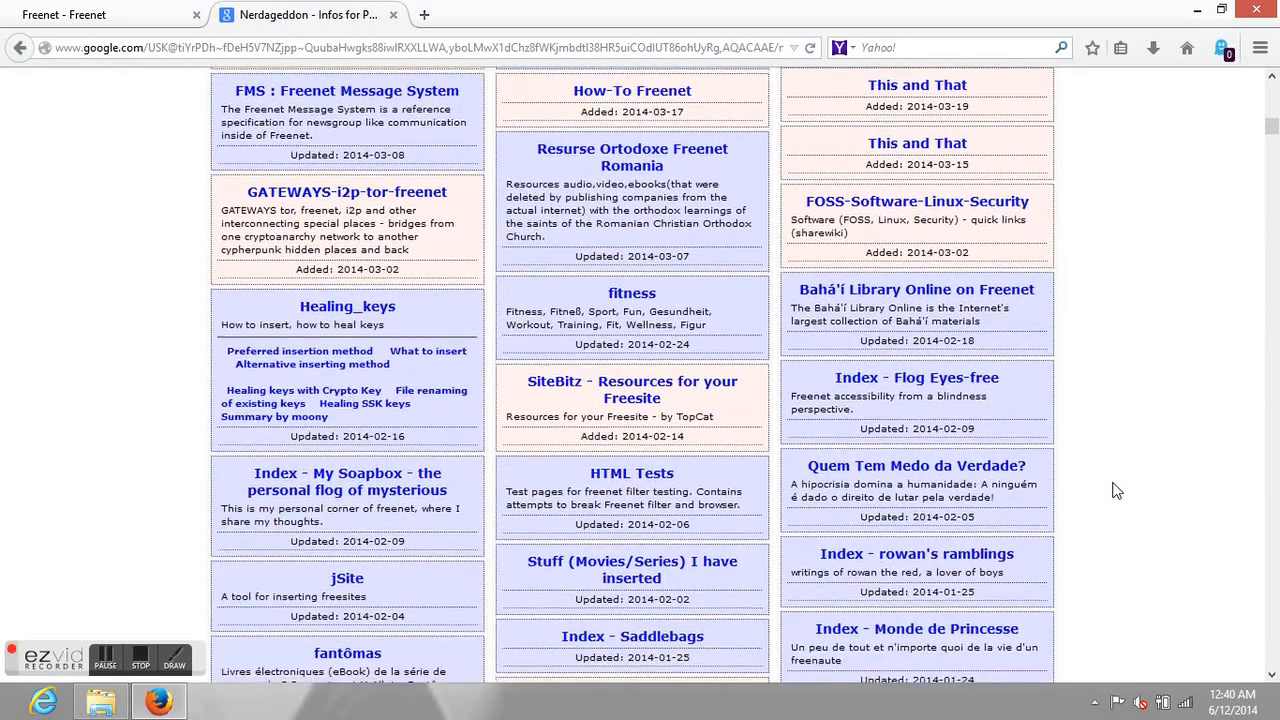
{"action": "scroll", "coordinate": [1116, 490], "scroll_direction": "down", "scroll_amount": 1}
{"action": "scroll", "coordinate": [1116, 490], "scroll_direction": "down", "scroll_amount": 1}
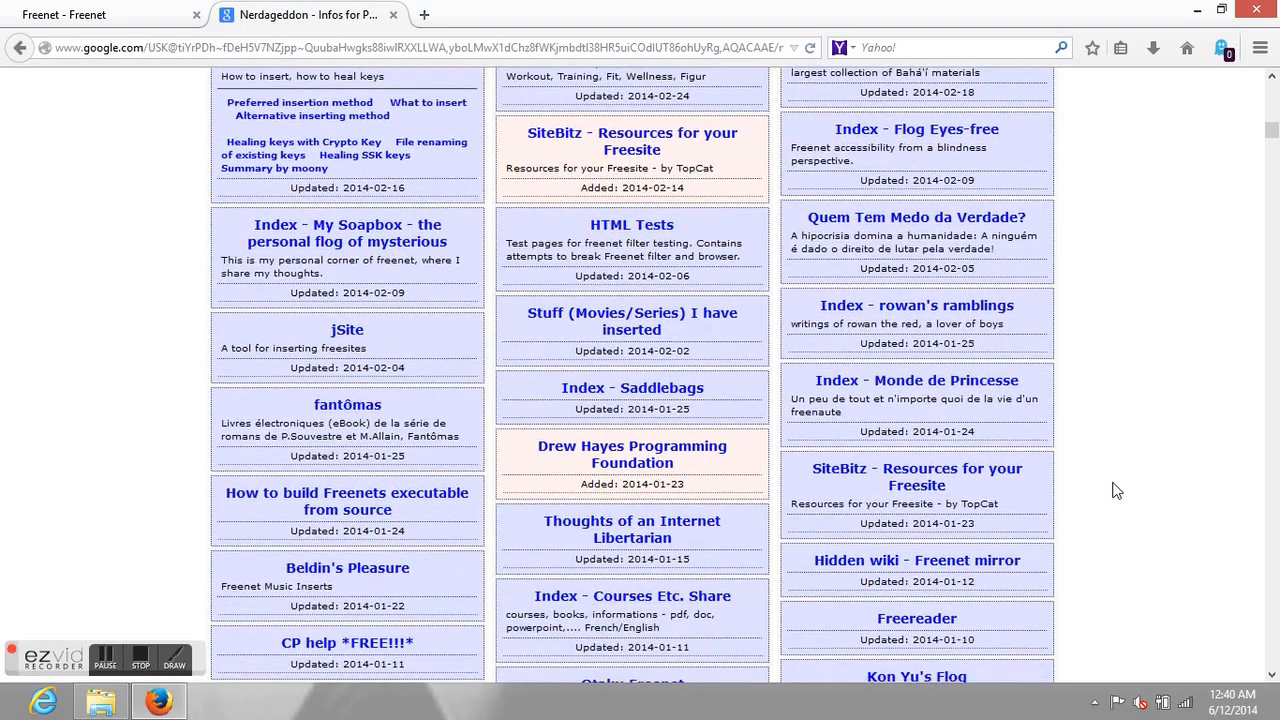
{"action": "scroll", "coordinate": [1116, 490], "scroll_direction": "down", "scroll_amount": 1}
{"action": "scroll", "coordinate": [1116, 490], "scroll_direction": "down", "scroll_amount": 1}
{"action": "scroll", "coordinate": [1116, 490], "scroll_direction": "down", "scroll_amount": 4}
{"action": "scroll", "coordinate": [1116, 490], "scroll_direction": "down", "scroll_amount": 1}
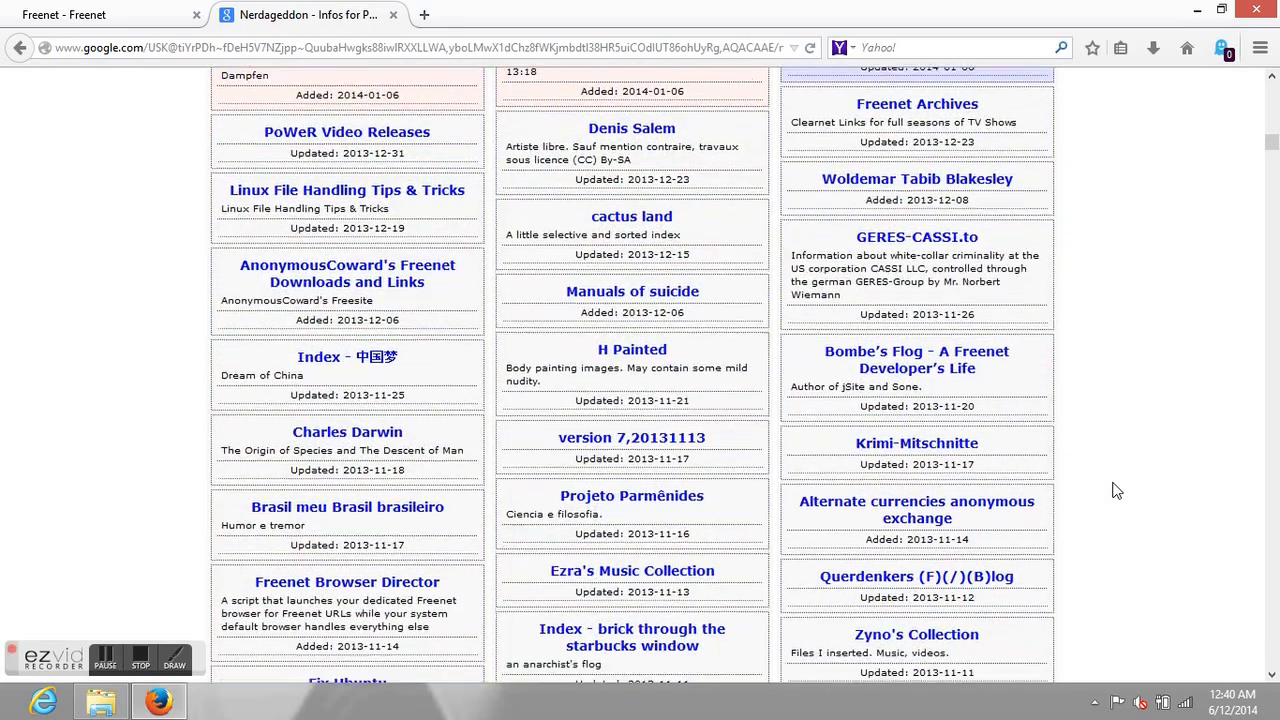
{"action": "scroll", "coordinate": [1116, 490], "scroll_direction": "down", "scroll_amount": 2}
{"action": "scroll", "coordinate": [1116, 490], "scroll_direction": "down", "scroll_amount": 2}
{"action": "scroll", "coordinate": [1116, 490], "scroll_direction": "down", "scroll_amount": 1}
{"action": "scroll", "coordinate": [1116, 490], "scroll_direction": "down", "scroll_amount": 1}
{"action": "scroll", "coordinate": [1116, 490], "scroll_direction": "down", "scroll_amount": 2}
{"action": "scroll", "coordinate": [1116, 490], "scroll_direction": "down", "scroll_amount": 2}
{"action": "scroll", "coordinate": [1116, 490], "scroll_direction": "down", "scroll_amount": 1}
{"action": "scroll", "coordinate": [1116, 490], "scroll_direction": "down", "scroll_amount": 2}
{"action": "scroll", "coordinate": [1116, 490], "scroll_direction": "down", "scroll_amount": 1}
{"action": "scroll", "coordinate": [1116, 490], "scroll_direction": "down", "scroll_amount": 1}
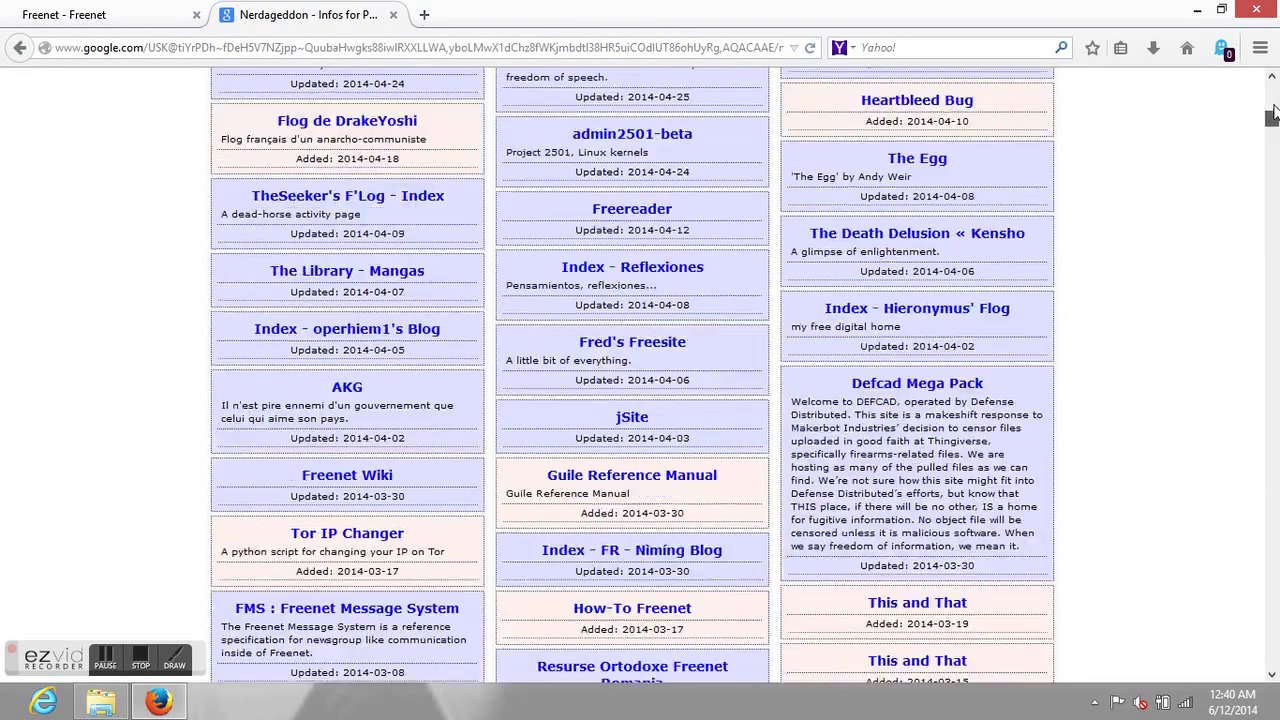
{"action": "left_click_drag", "start_coordinate": [1272, 160], "coordinate": [1112, 88]}
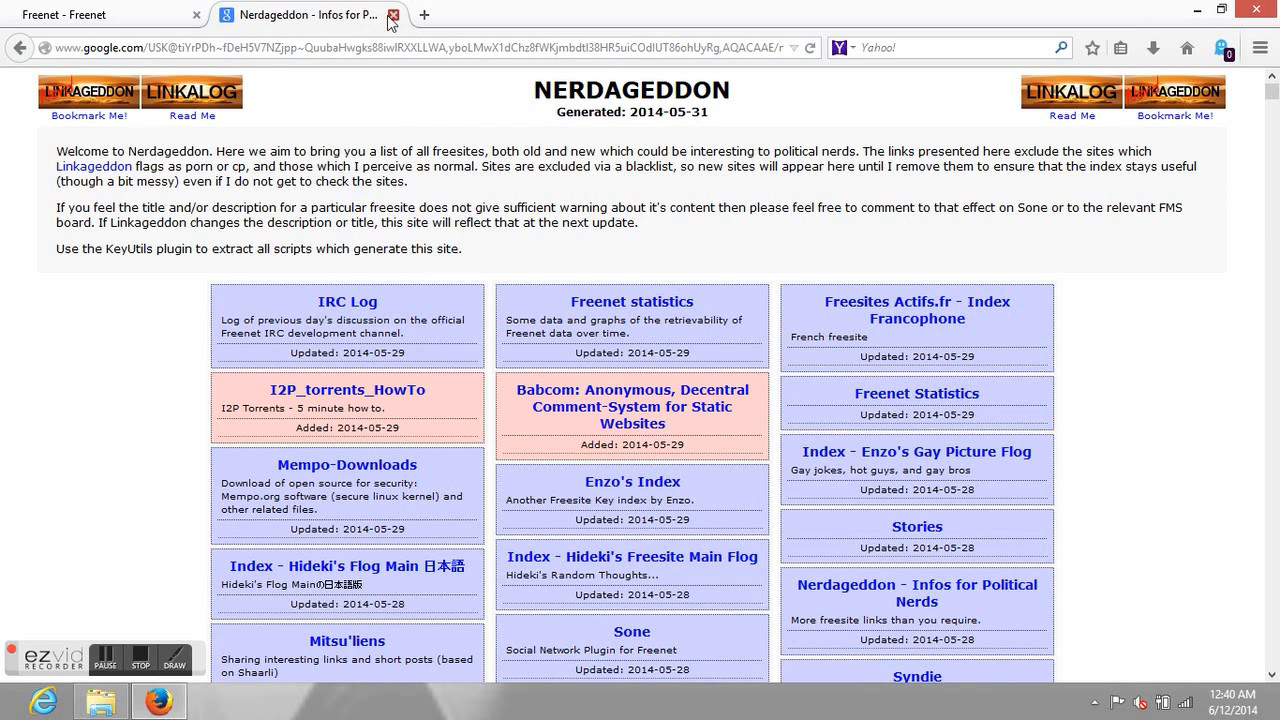
Close the Nerdageddon tab and quit Firefox, leaving the Windows desktop.
{"action": "left_click", "coordinate": [393, 15]}
{"action": "key", "text": "alt+F4"}
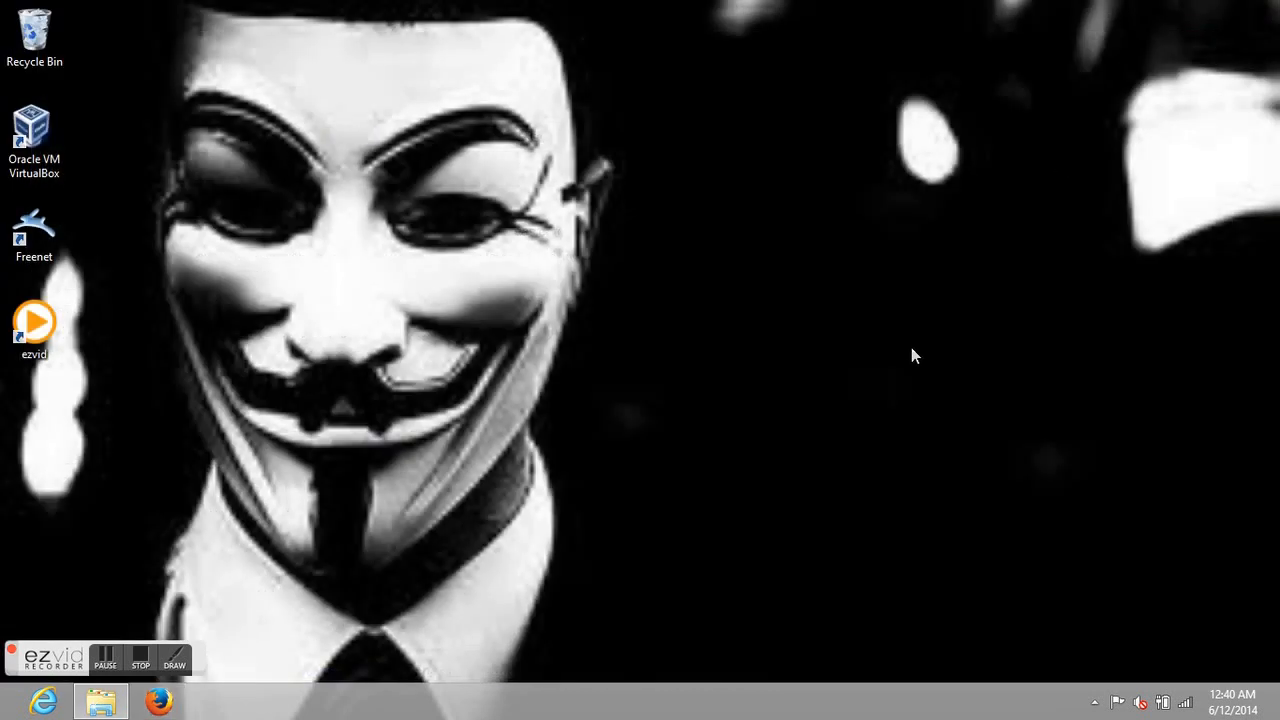